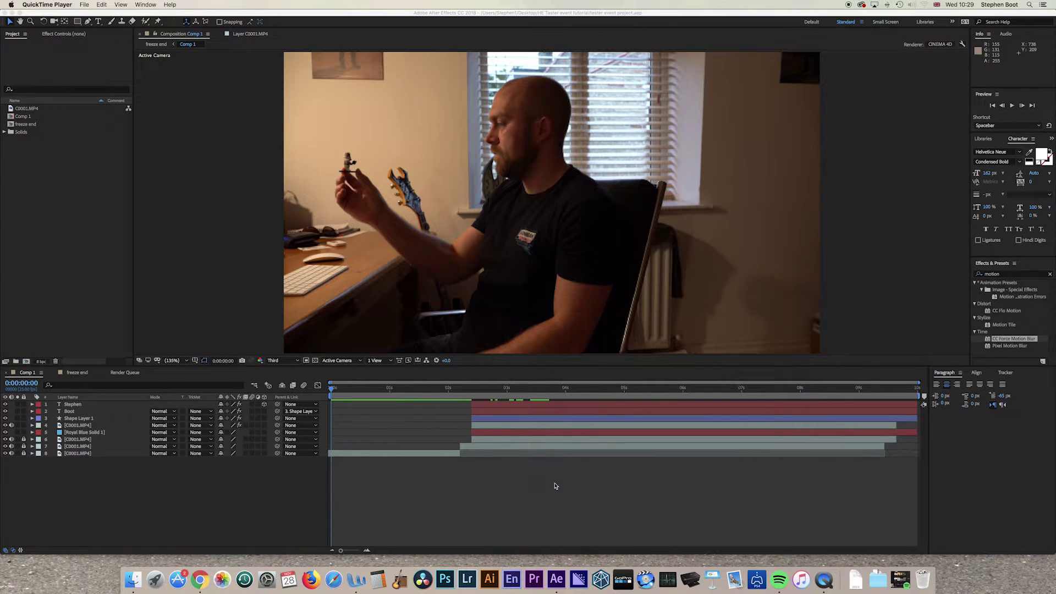
- Create a composition named "test brroking 99" with the HDTV 1080 25 preset, Third resolution and a 10-second duration
left_click(133, 201)
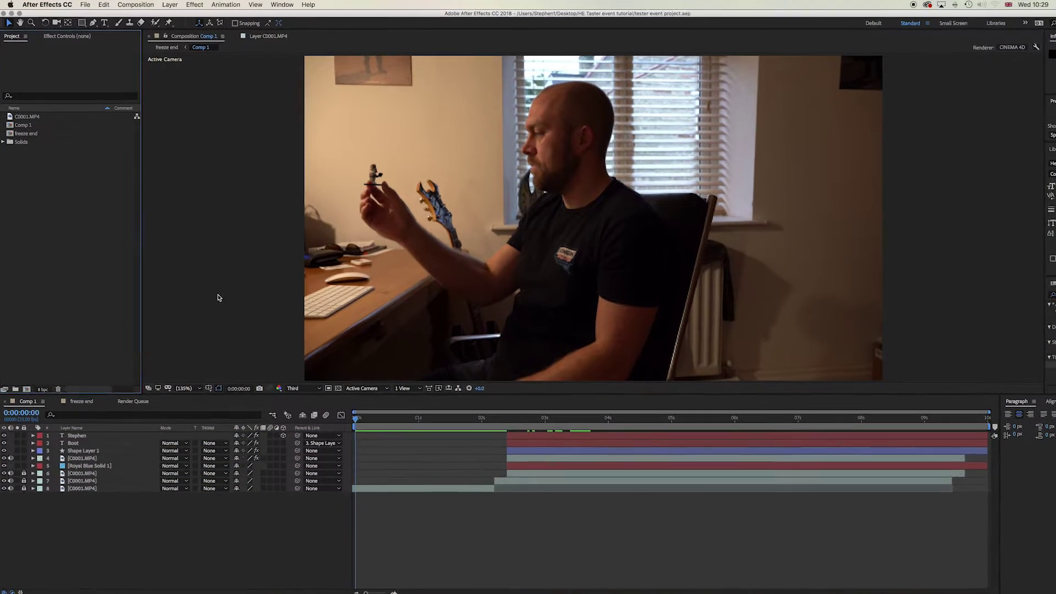
left_click(127, 4)
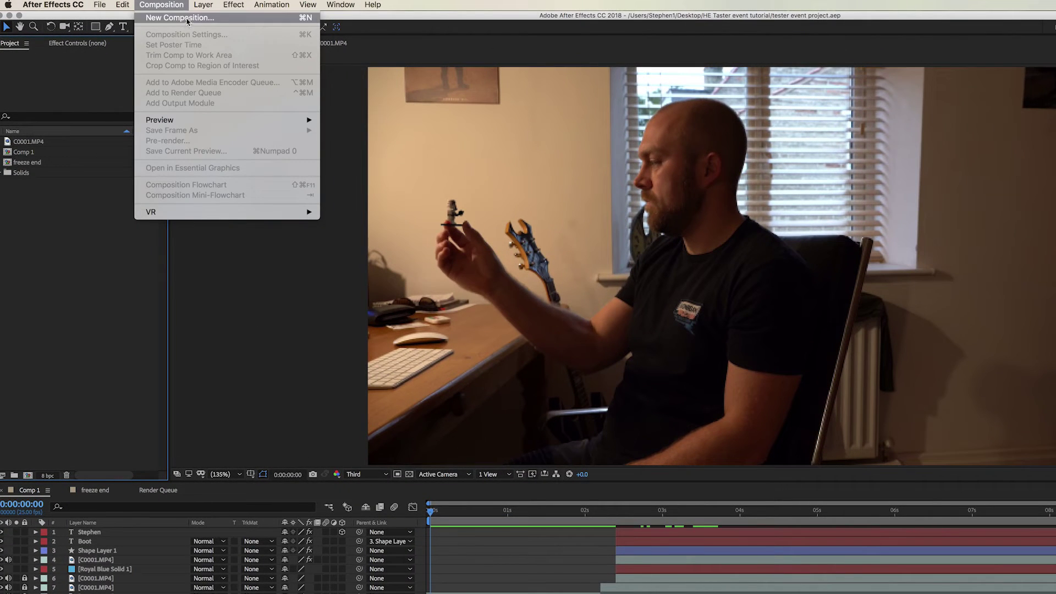
left_click(187, 19)
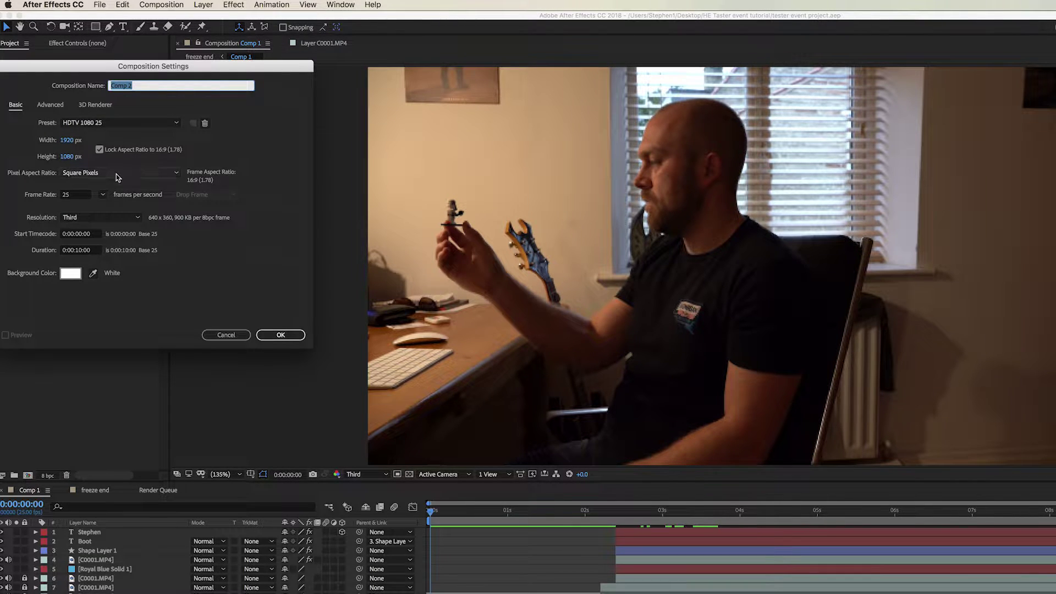
left_click(87, 218)
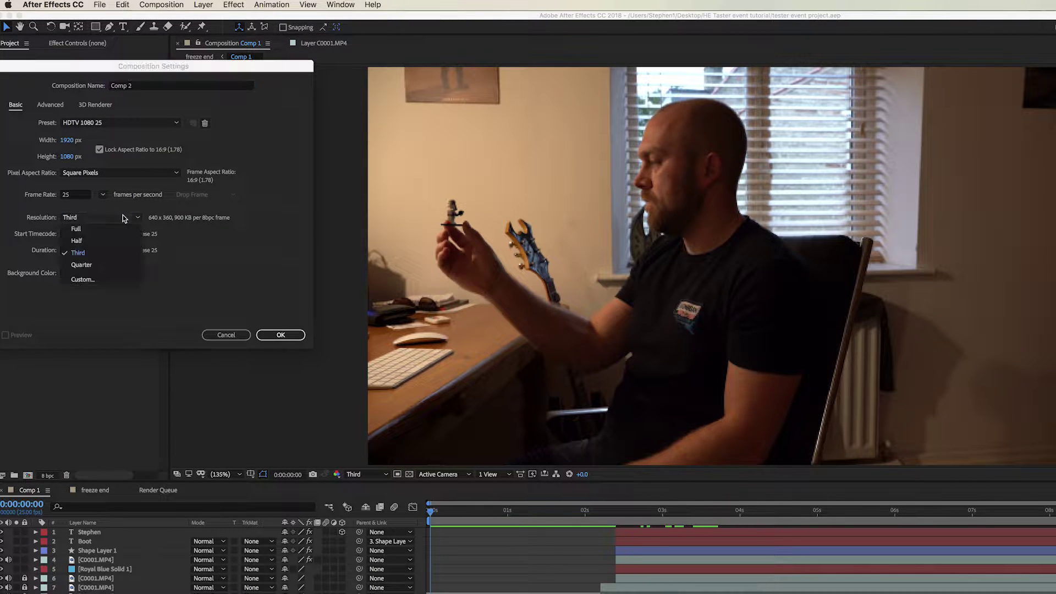
left_click(84, 254)
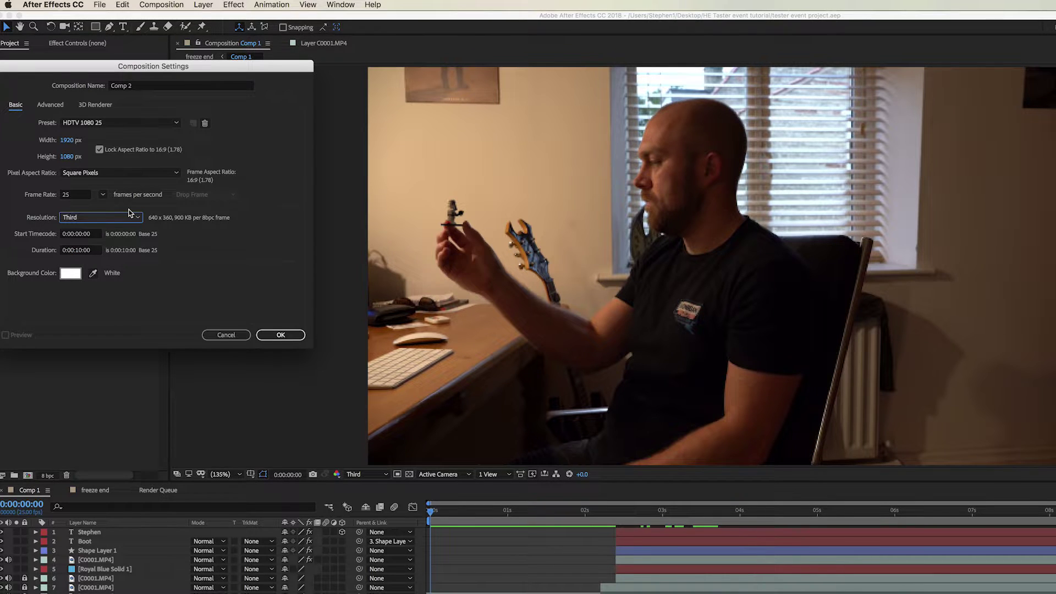
left_click(160, 85)
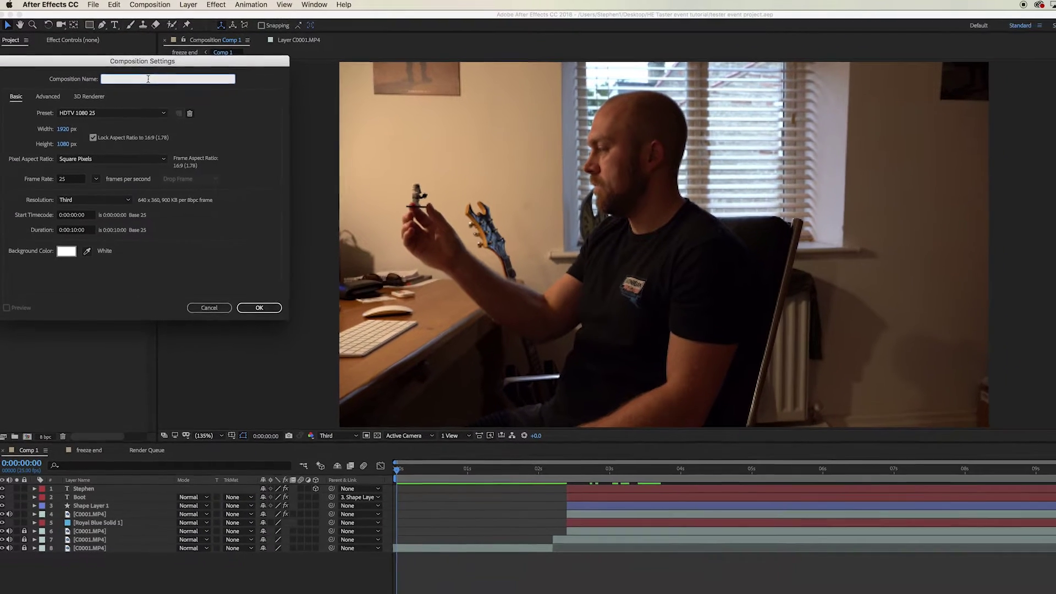
type("test brroking 99")
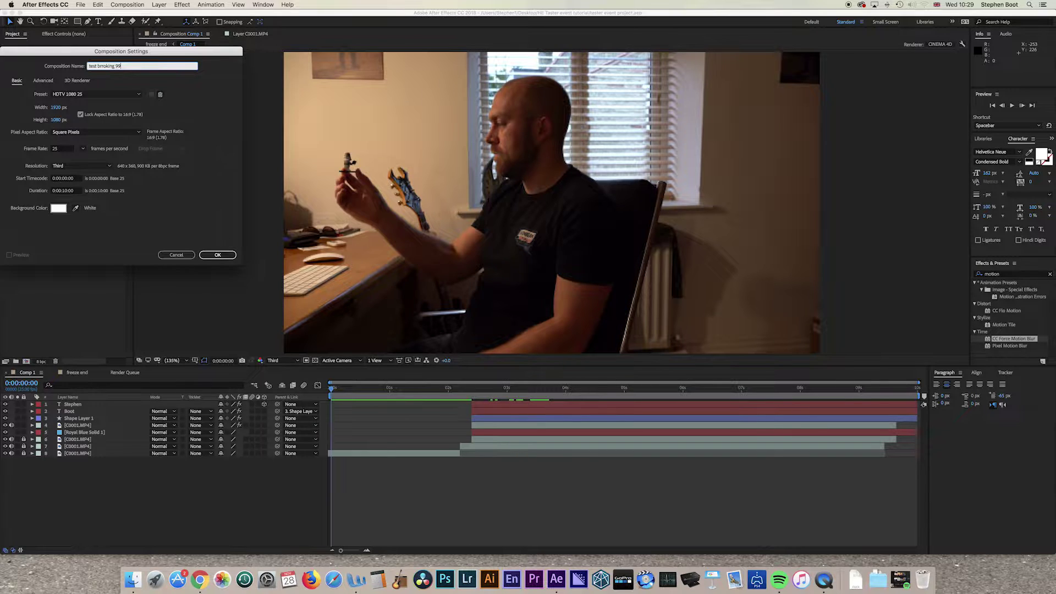
key("Return")
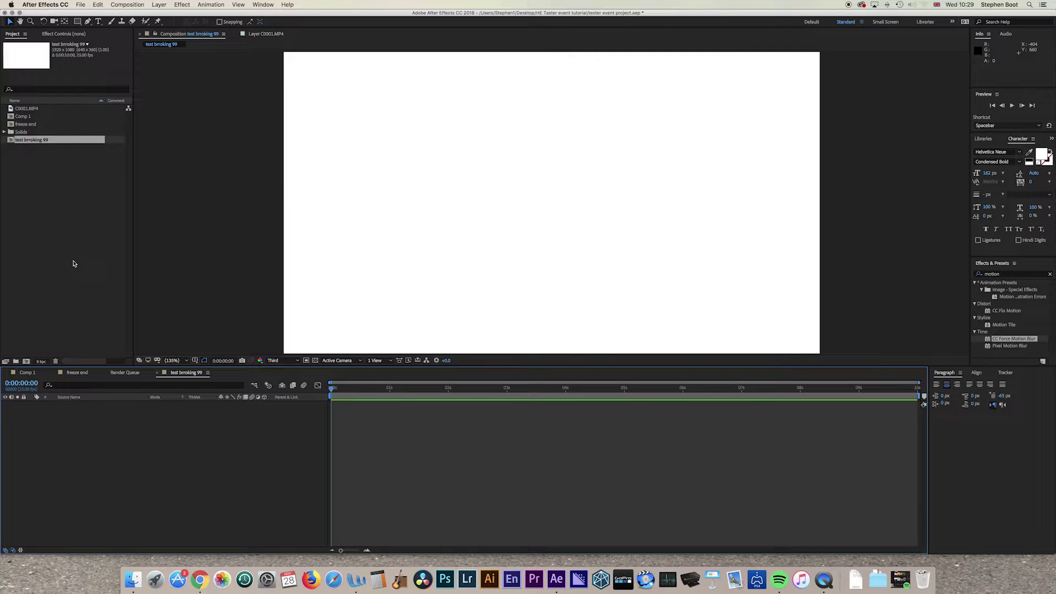
- Import the C0001.MP4 footage into the project again and undo that import
double_click(80, 243)
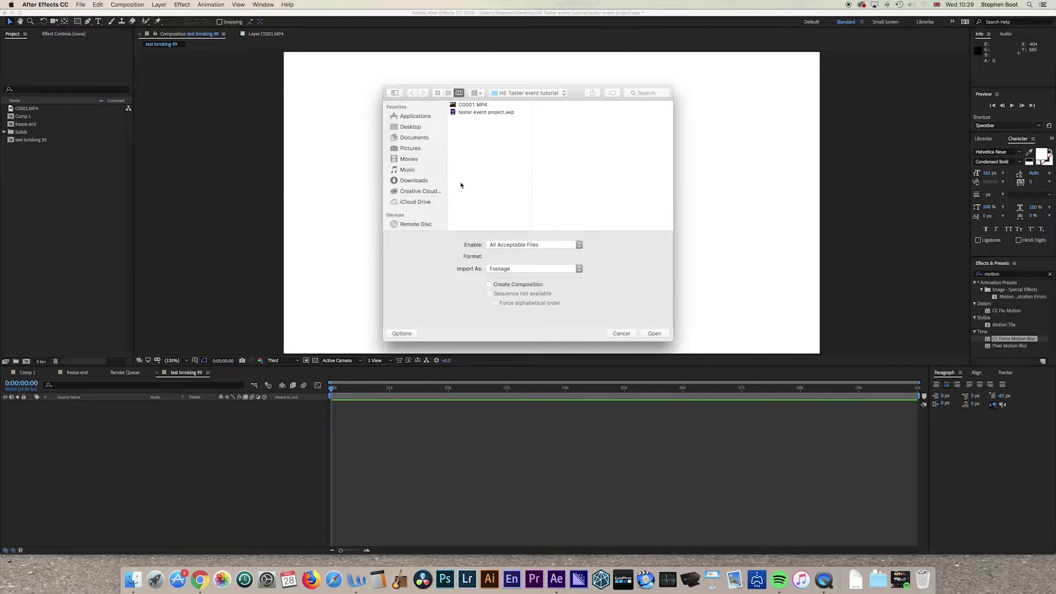
left_click(468, 106)
left_click(655, 334)
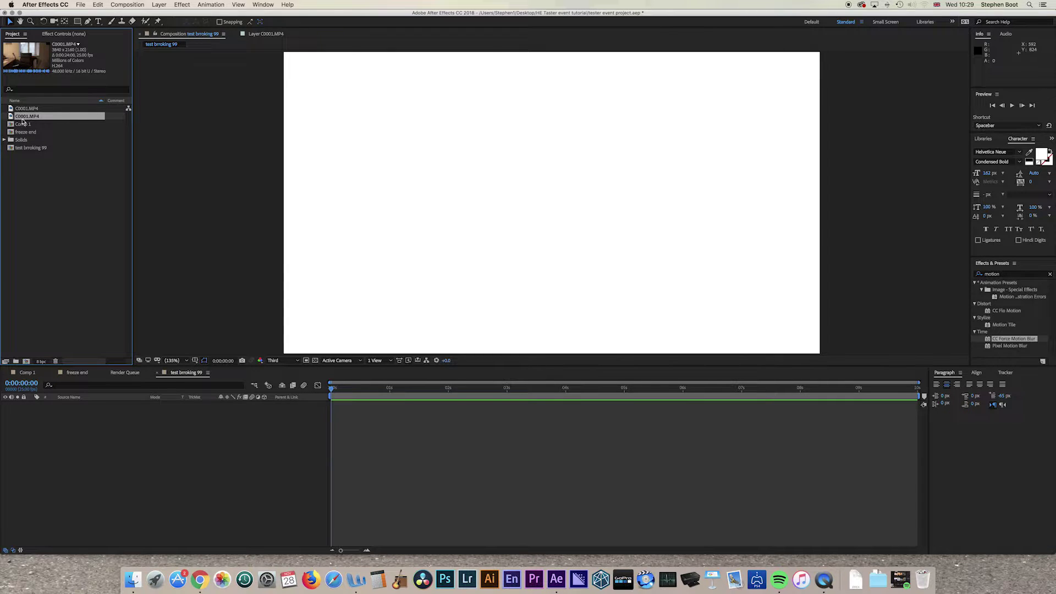
key("super+z")
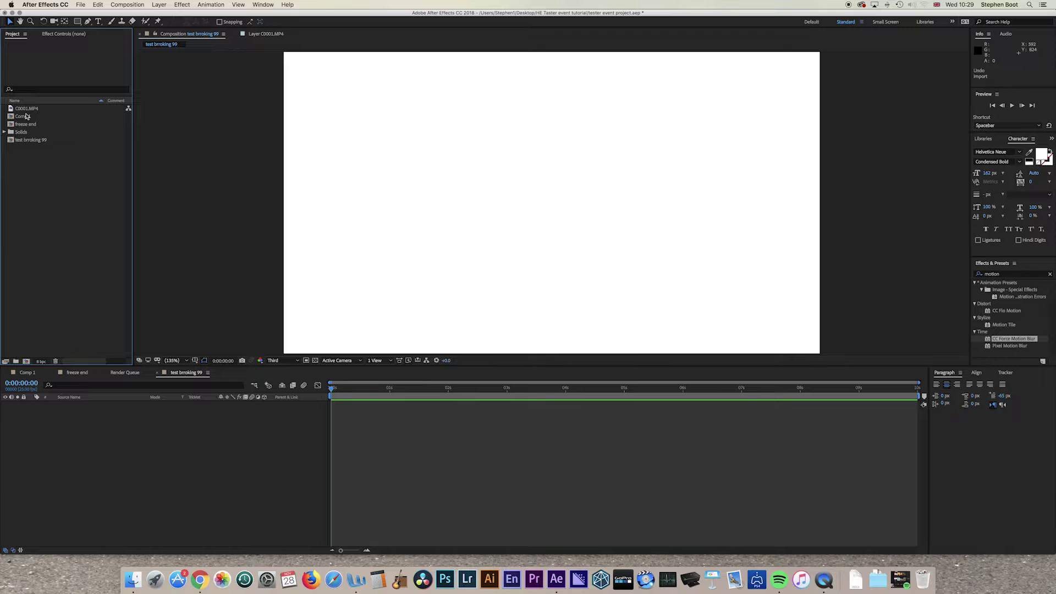
- Place the C0001.MP4 footage in the centre of the composition and set the layer's scale to 50%
left_click_drag(26, 108, 553, 204)
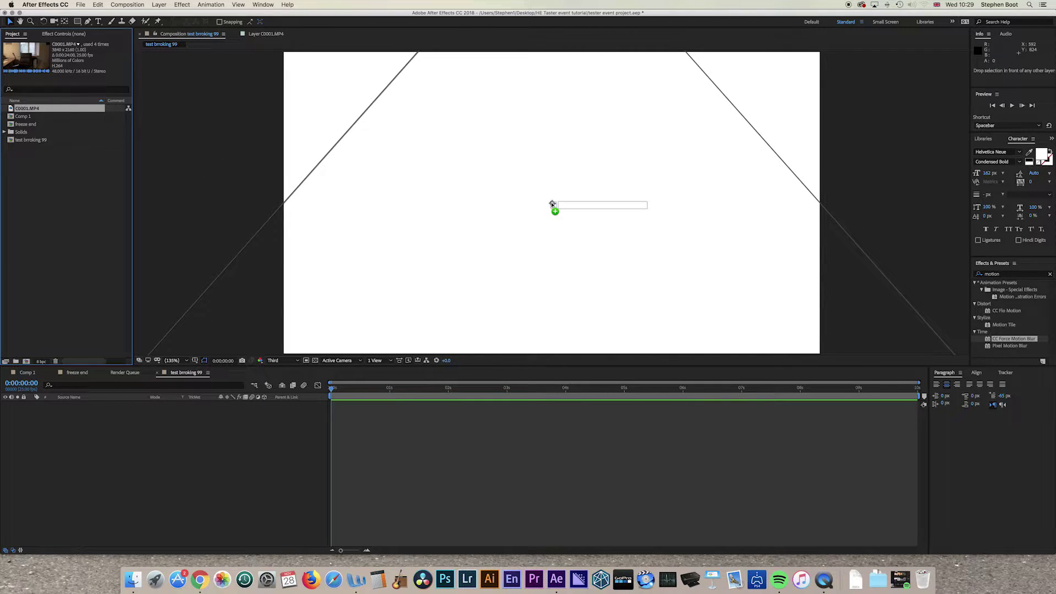
left_click_drag(553, 204, 552, 205)
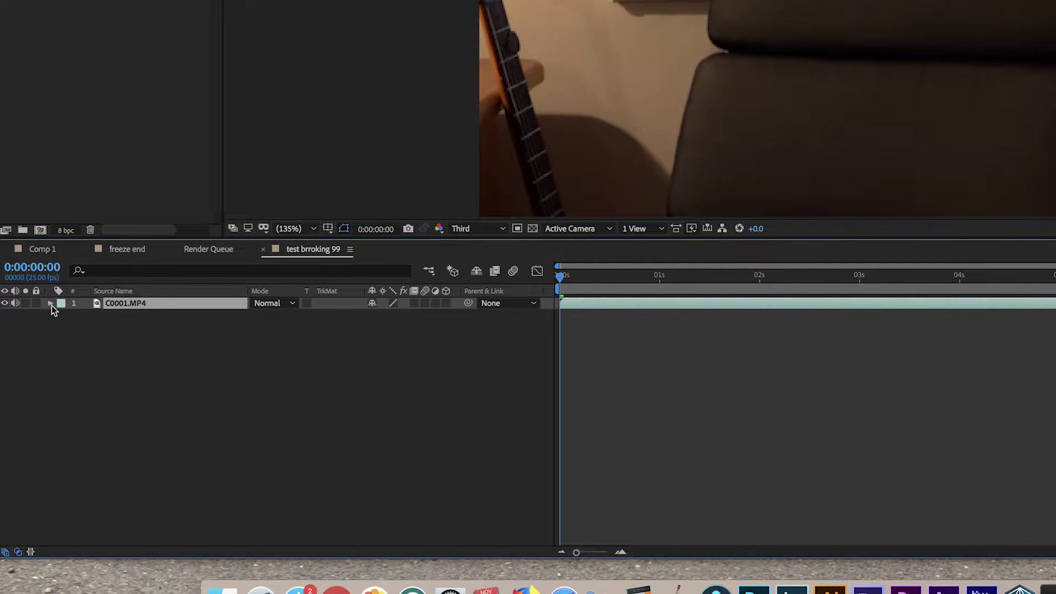
left_click(50, 303)
left_click(62, 316)
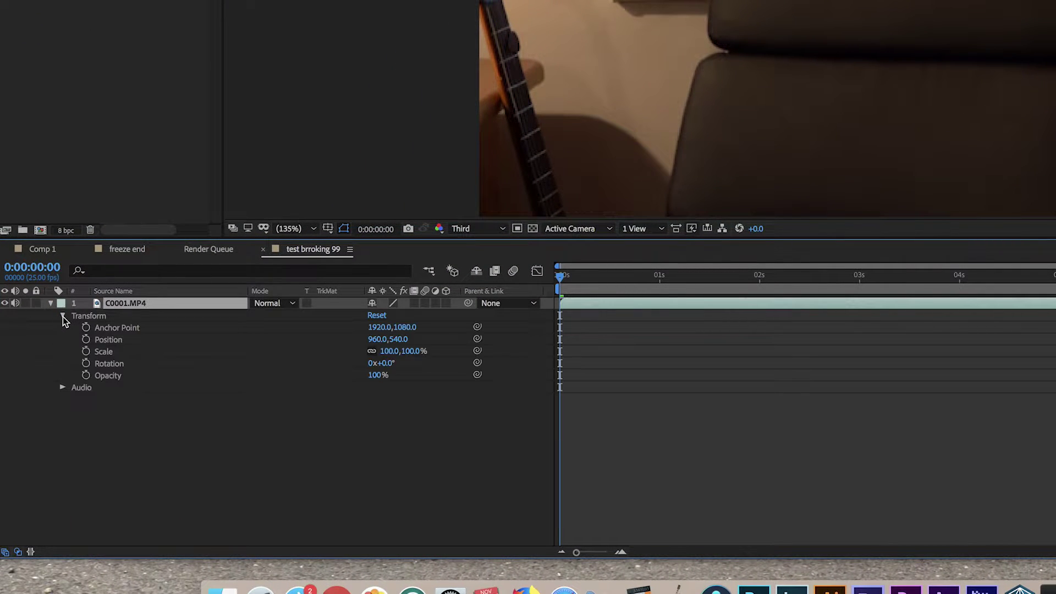
mouse_move(414, 360)
left_mouse_down()
mouse_move(389, 354)
mouse_move(398, 359)
left_mouse_up()
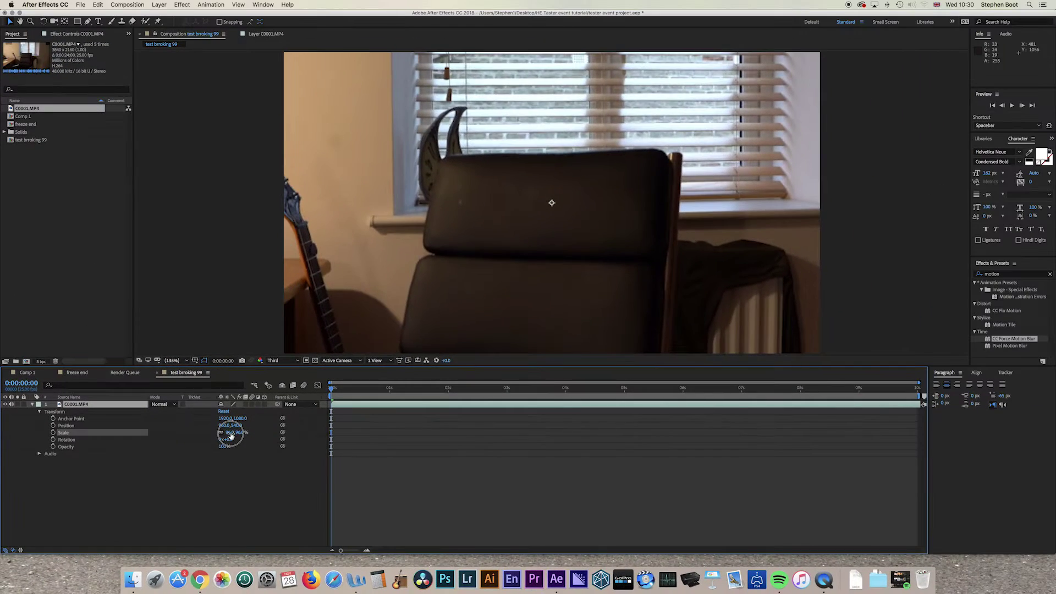
mouse_move(230, 435)
left_mouse_down()
mouse_move(203, 434)
mouse_move(229, 437)
left_mouse_up()
left_click(230, 436)
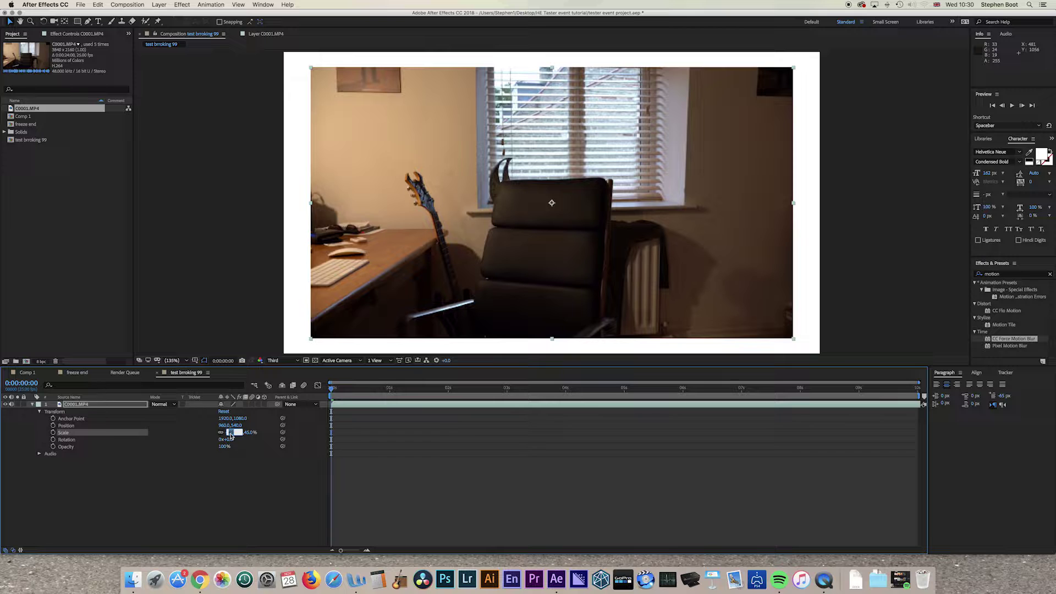
key("Return")
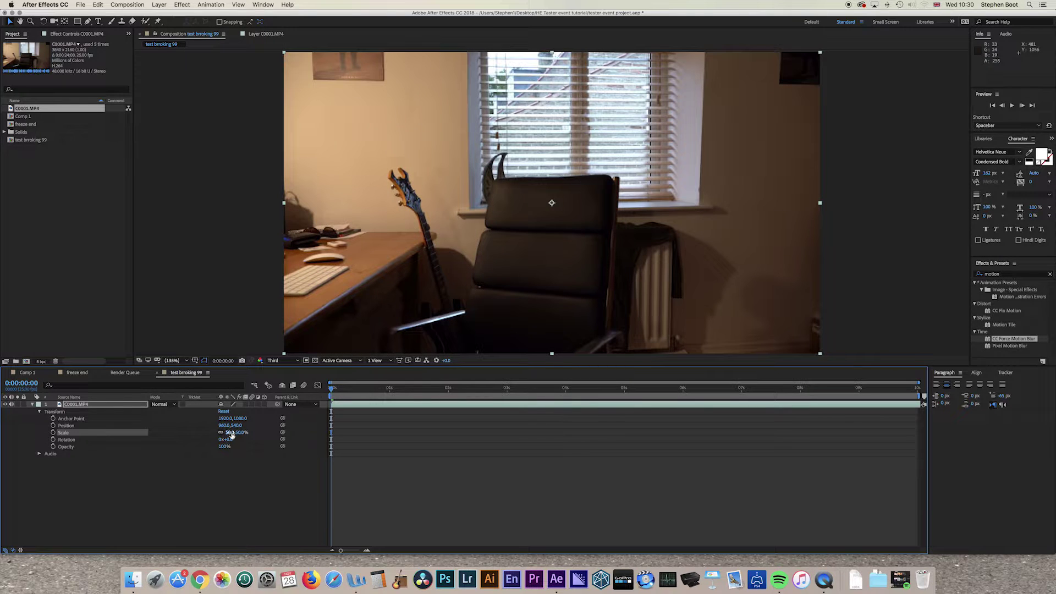
- Shift the footage layer earlier in time so the composition starts with the man holding up the figure and the clip ends at about 0:00:09:13
mouse_move(332, 388)
left_mouse_down()
mouse_move(611, 388)
mouse_move(333, 388)
left_mouse_up()
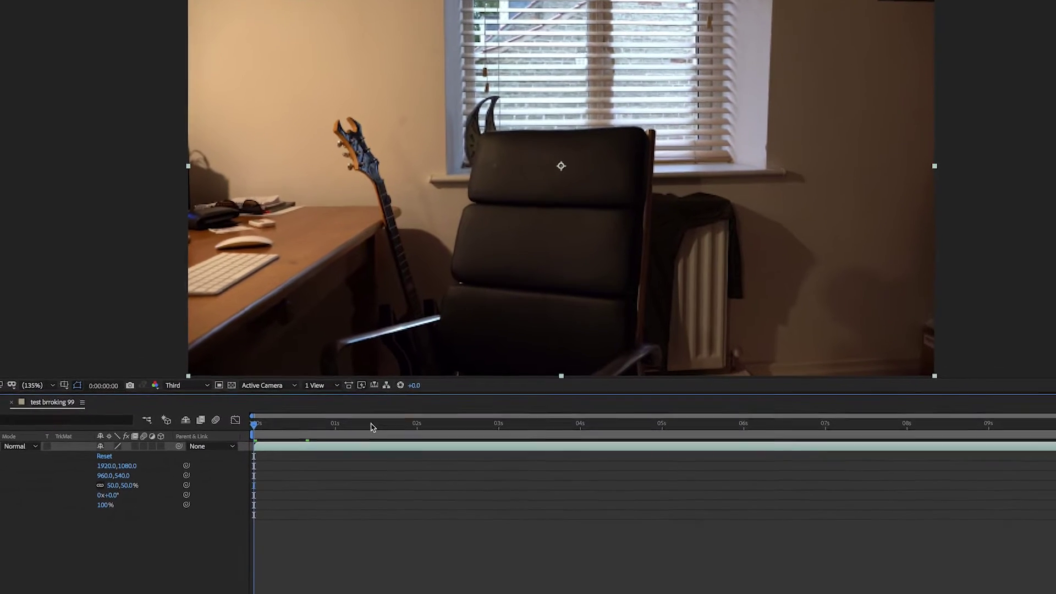
mouse_move(311, 425)
left_mouse_down()
mouse_move(389, 422)
mouse_move(293, 422)
left_mouse_up()
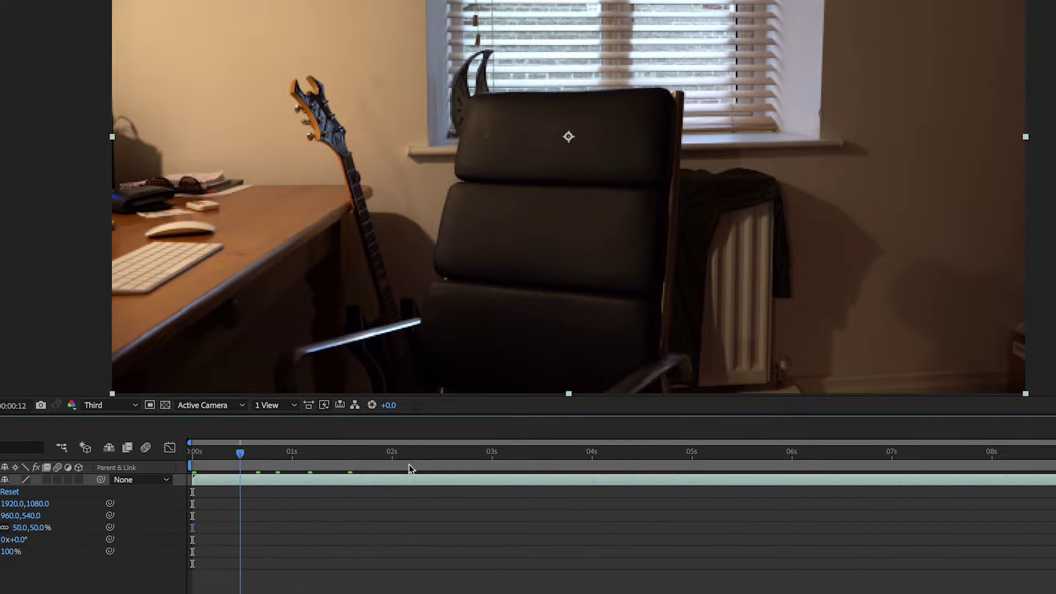
left_click_drag(751, 480, 342, 479)
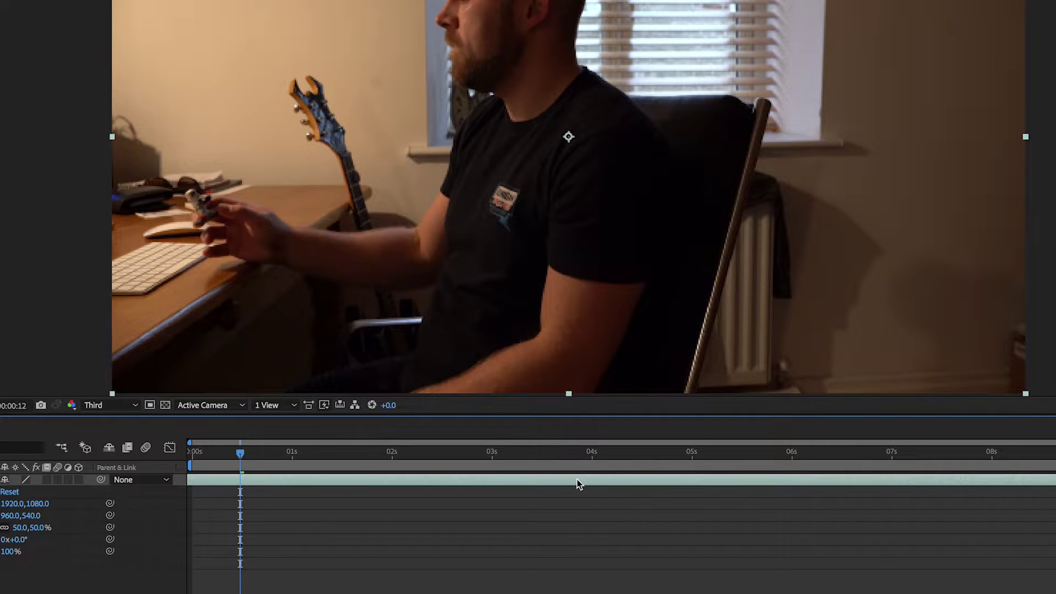
left_click_drag(578, 484, 405, 484)
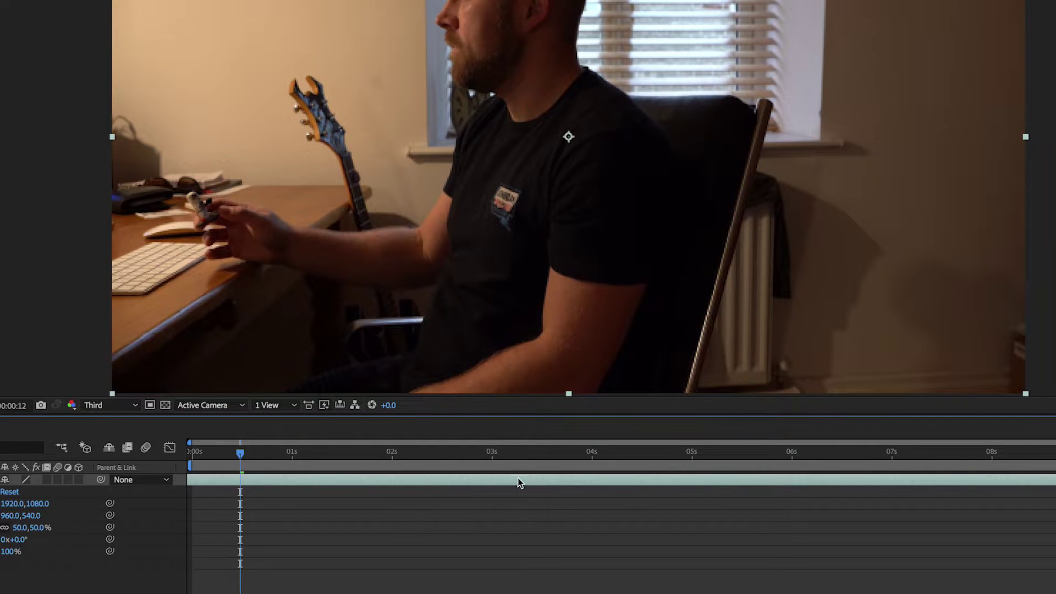
key("Home")
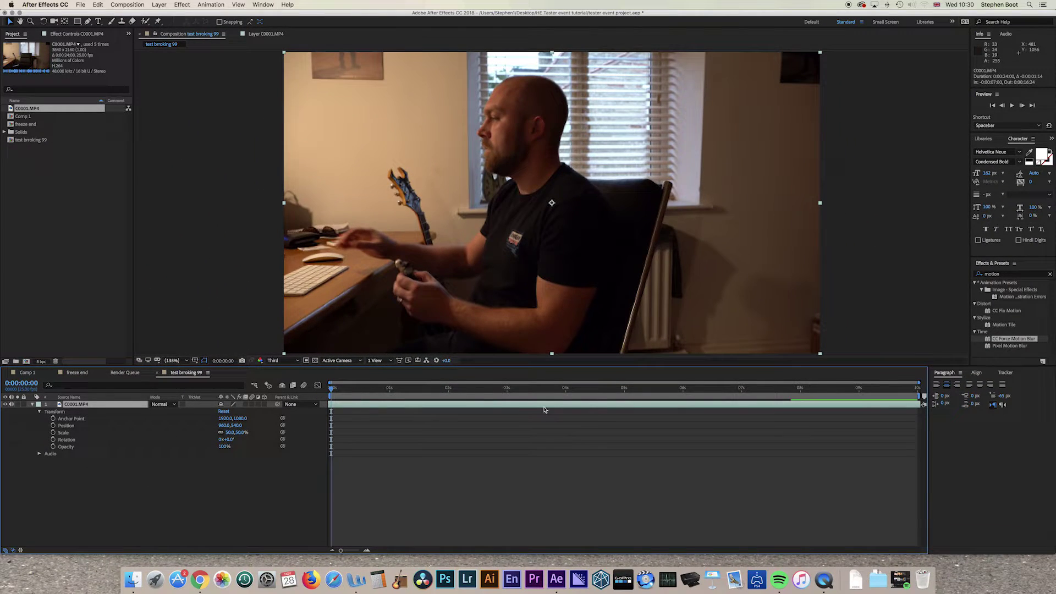
left_click_drag(544, 410, 629, 406)
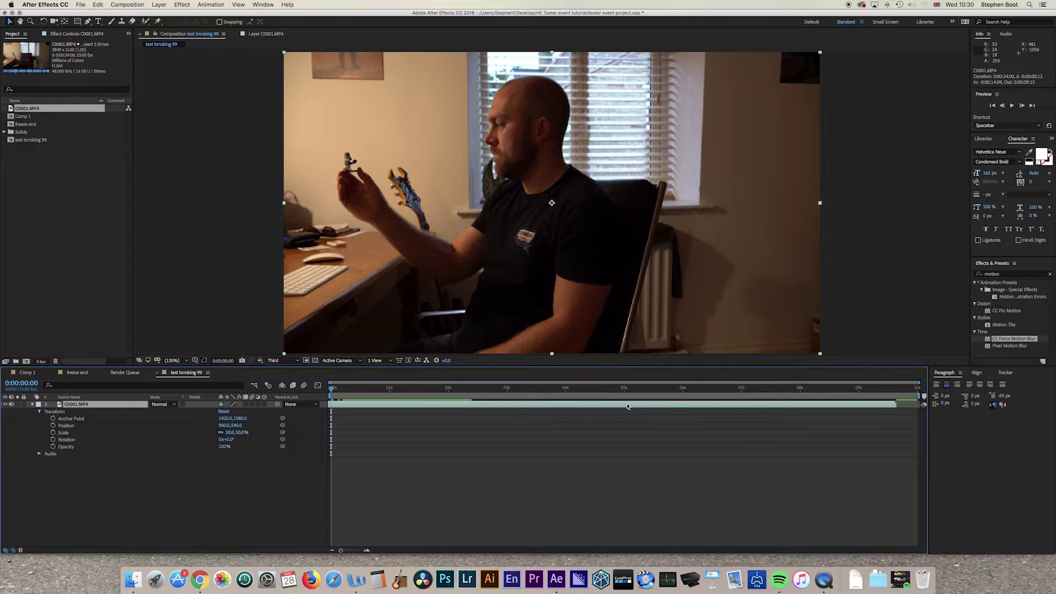
- Split the footage layer at 0:00:02:01, where the man faces the camera holding the figure
left_click_drag(332, 387, 288, 395)
left_click_drag(348, 388, 446, 390)
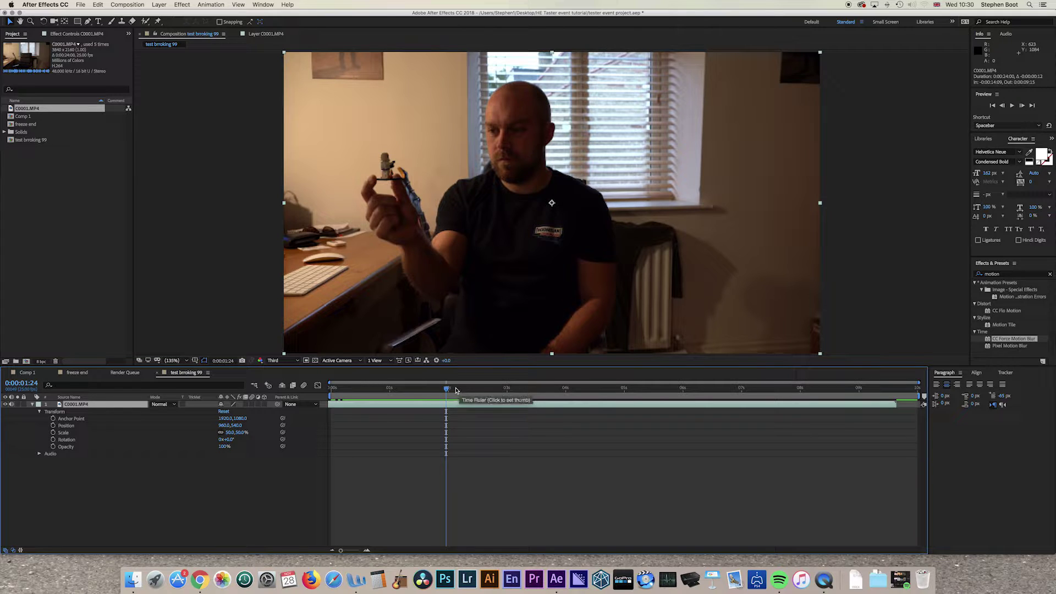
mouse_move(446, 390)
left_mouse_down()
mouse_move(433, 392)
mouse_move(450, 394)
left_mouse_up()
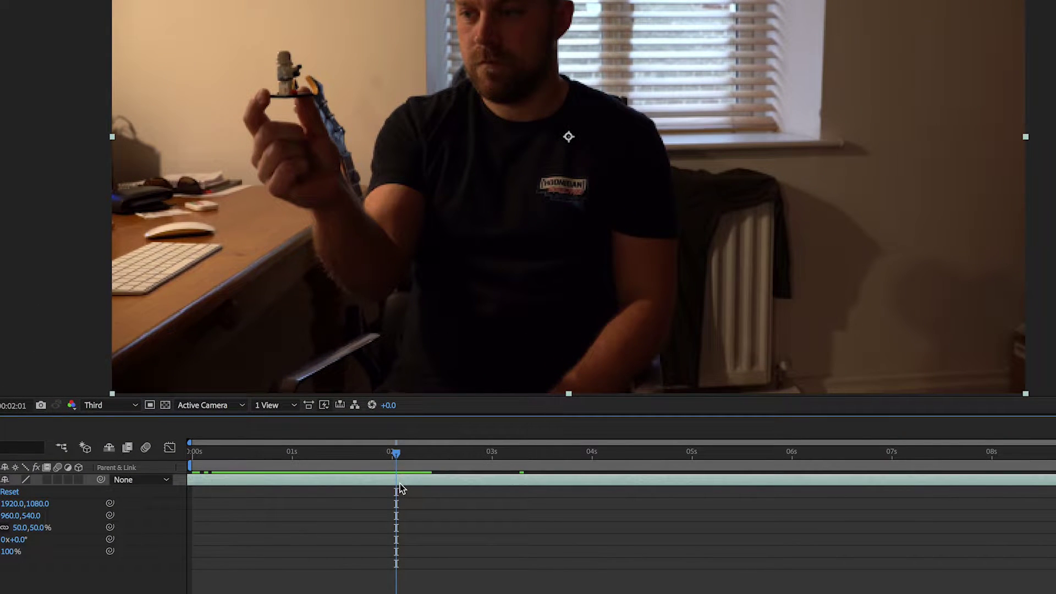
key("ctrl+shift+d")
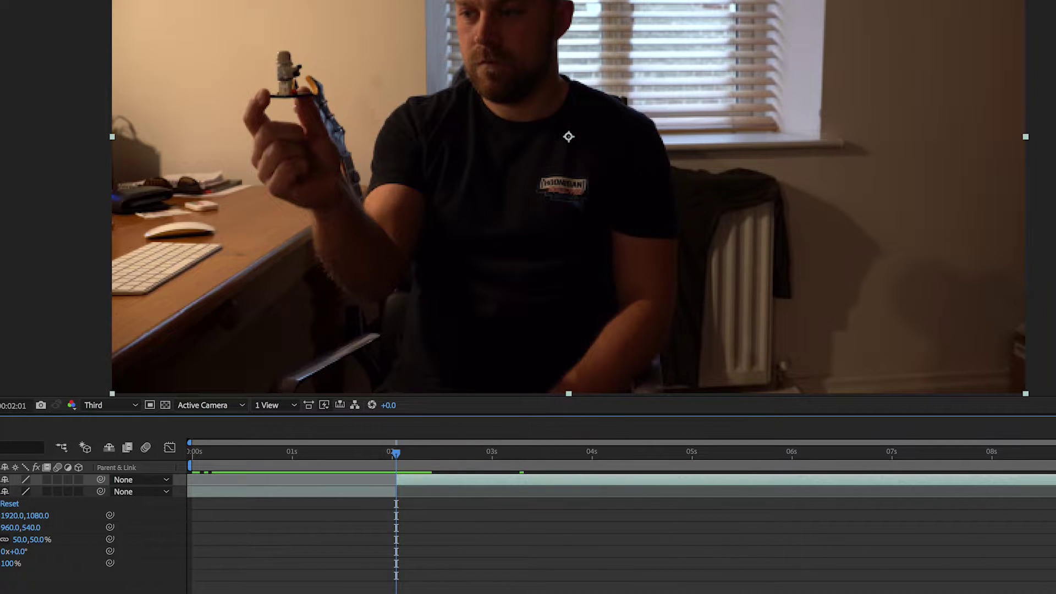
- Freeze the frame at 0:00:02:01 on the second part of the split footage
key("ctrl+grave")
right_click(417, 478)
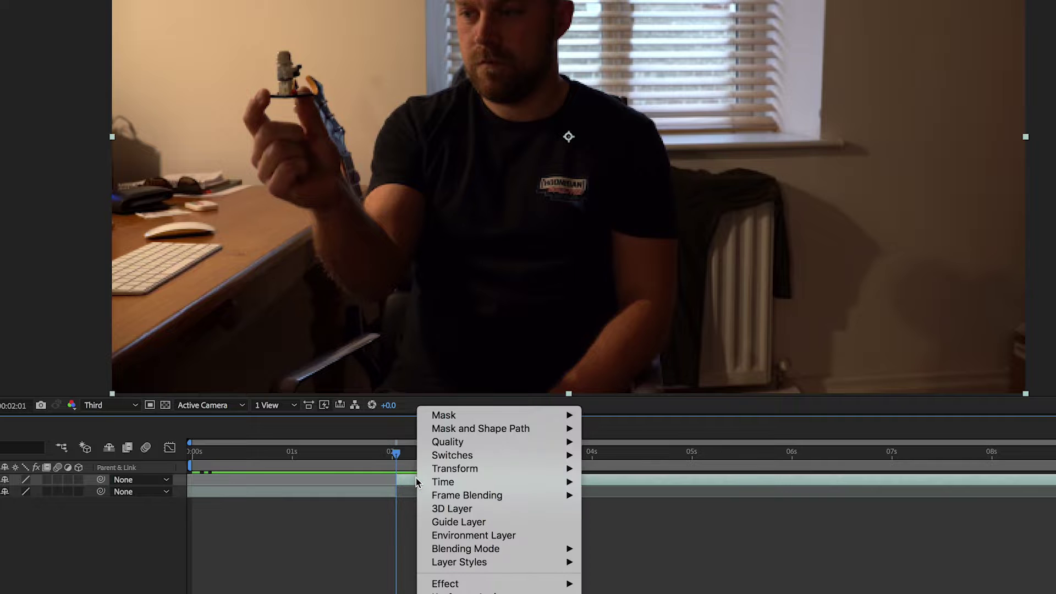
mouse_move(464, 485)
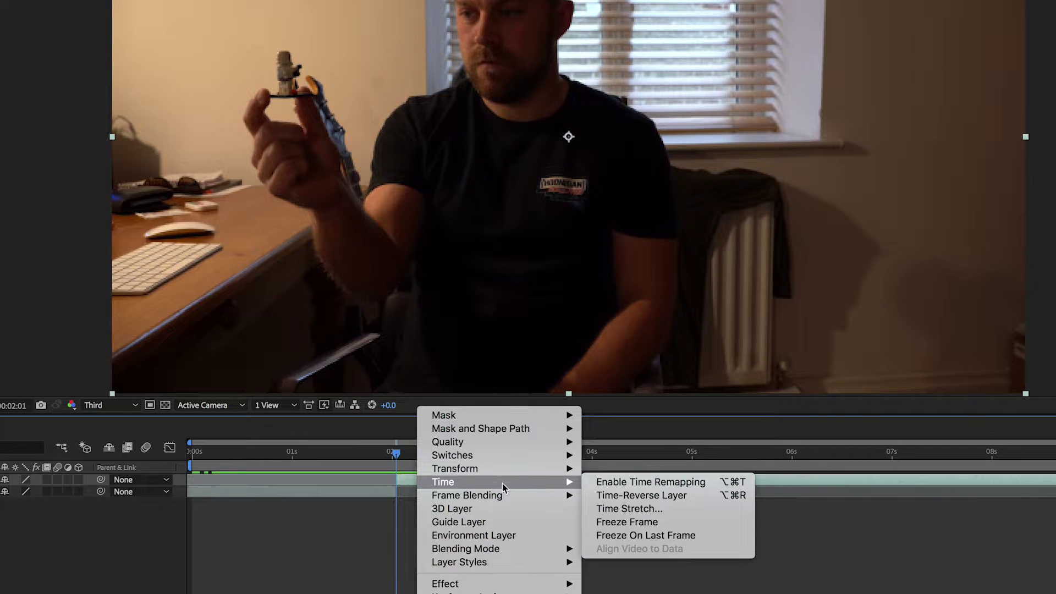
left_click(638, 522)
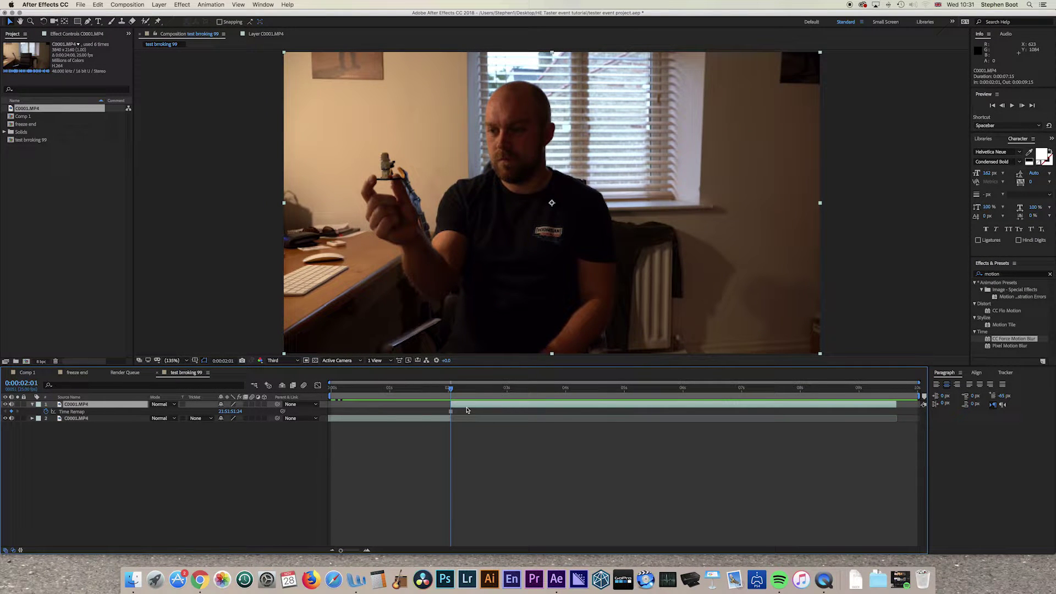
- Duplicate the frozen layer and shift the upper copy about half a second forward in time
left_click(466, 410)
left_click(467, 406)
key("super+d")
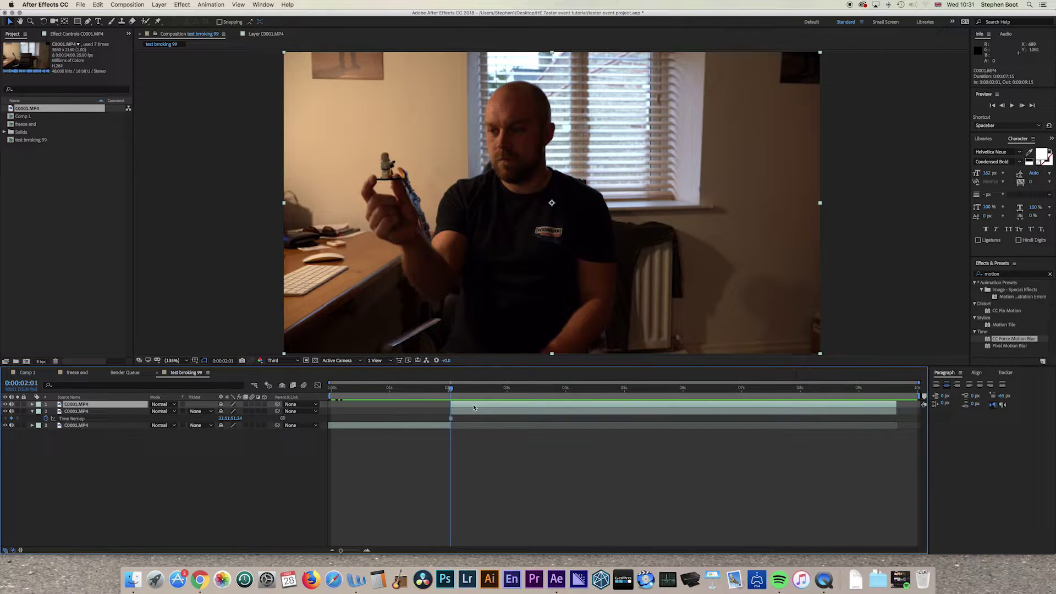
left_click_drag(462, 405, 495, 405)
- At 0:00:02:01, scale the lower frozen layer to 59% and set its position to 1080, 625
mouse_move(450, 388)
left_mouse_down()
mouse_move(432, 388)
mouse_move(465, 390)
mouse_move(453, 389)
left_mouse_up()
left_click(463, 411)
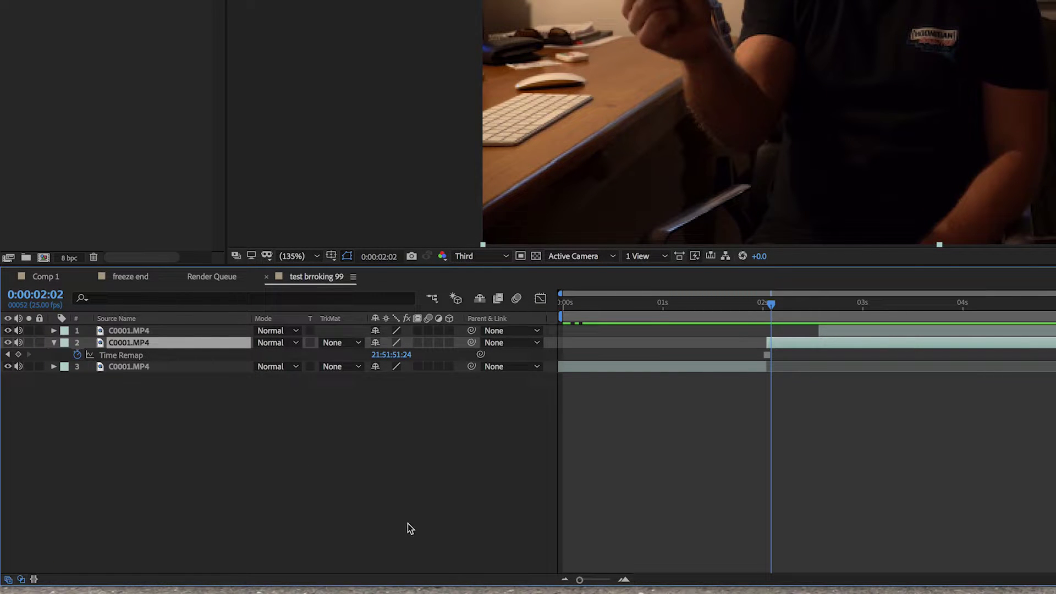
left_click_drag(581, 580, 613, 581)
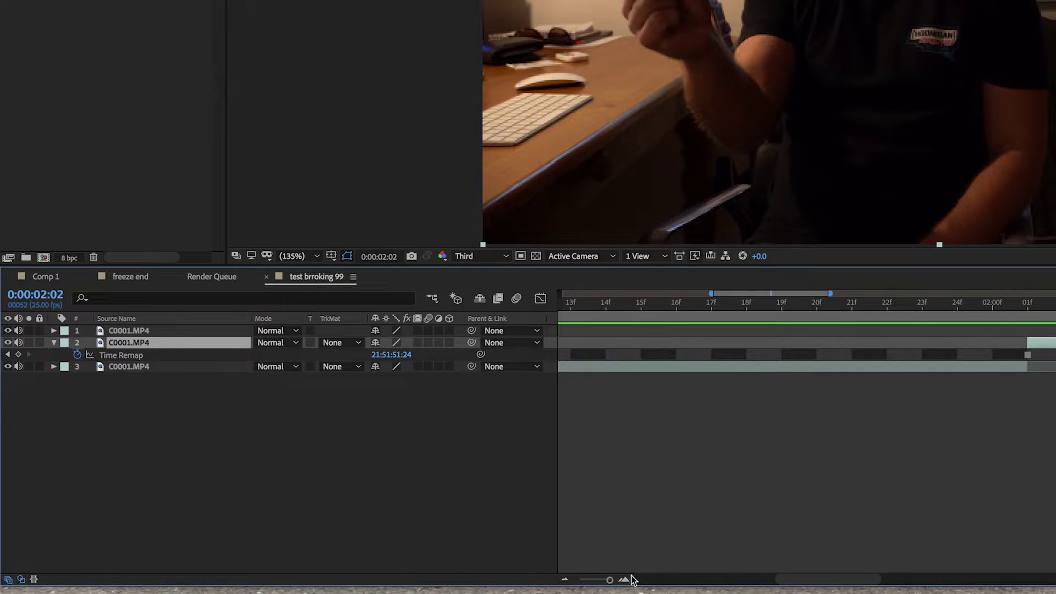
left_click(1028, 304)
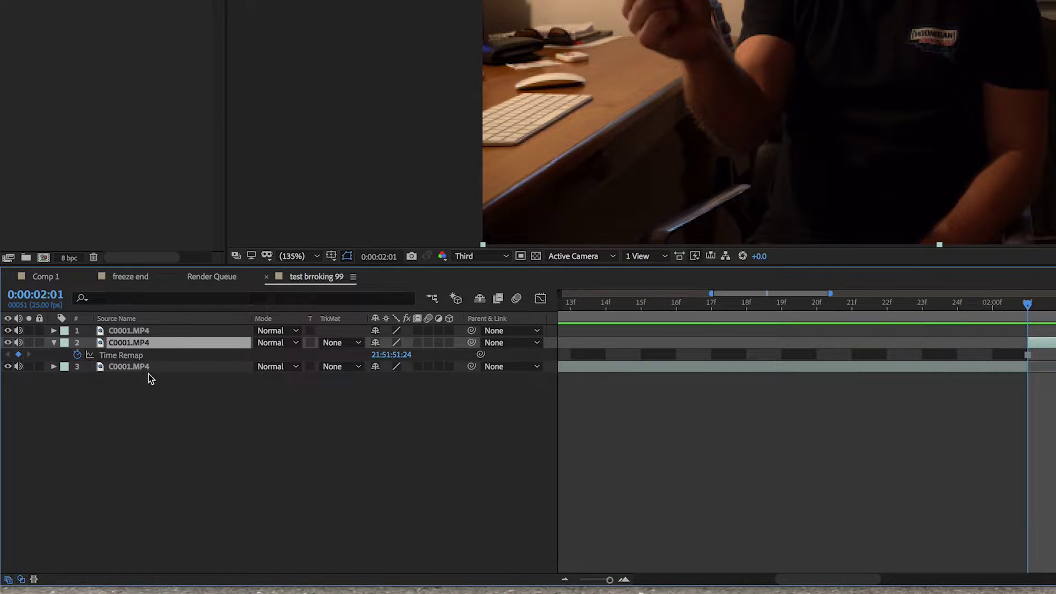
left_click(142, 399)
left_click(54, 342)
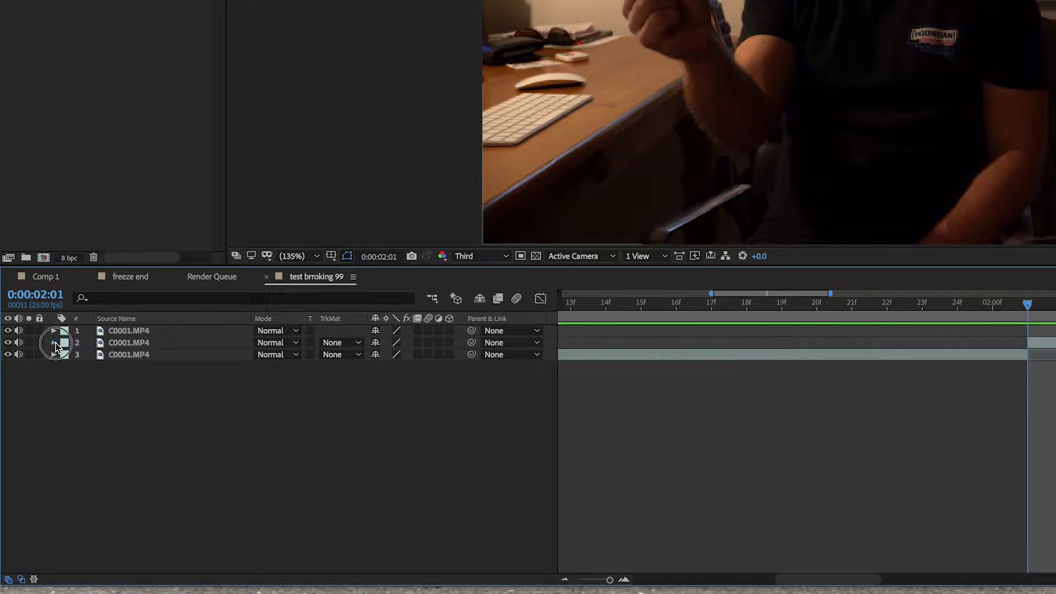
left_click(53, 343)
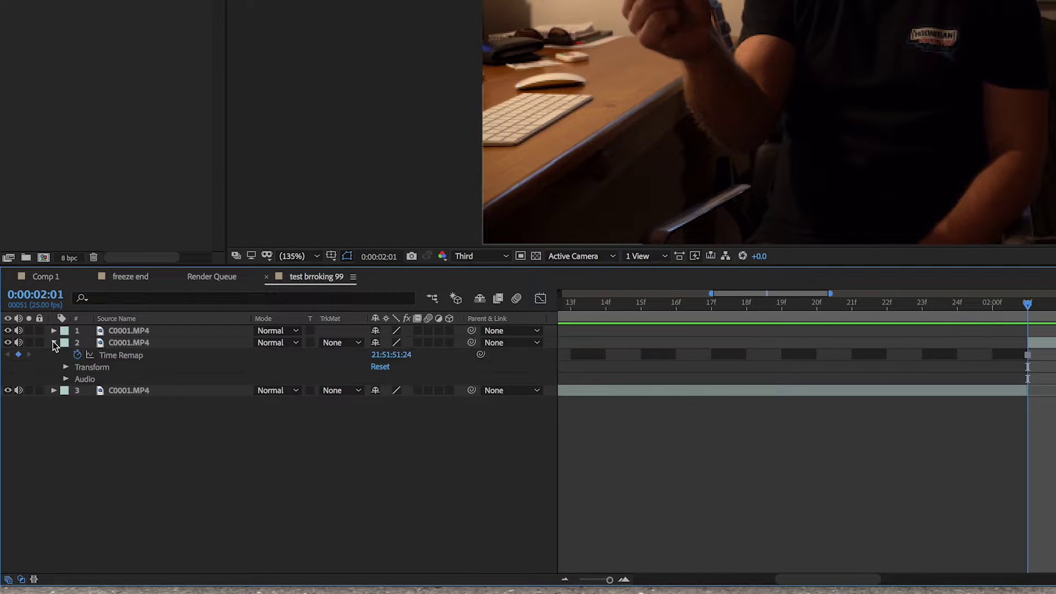
left_click(65, 367)
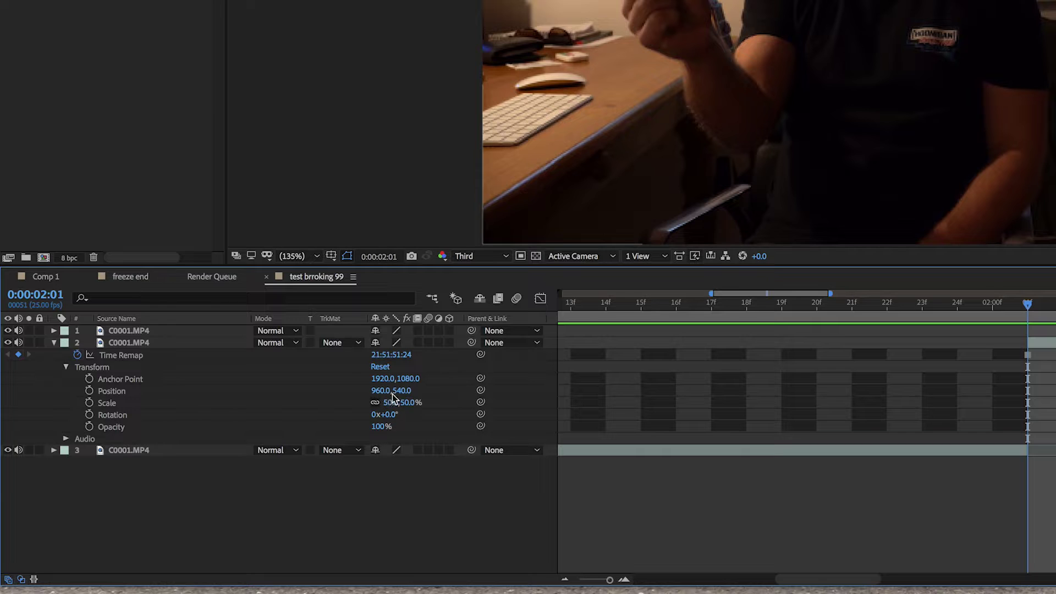
mouse_move(396, 401)
left_mouse_down()
mouse_move(418, 405)
mouse_move(397, 418)
left_mouse_up()
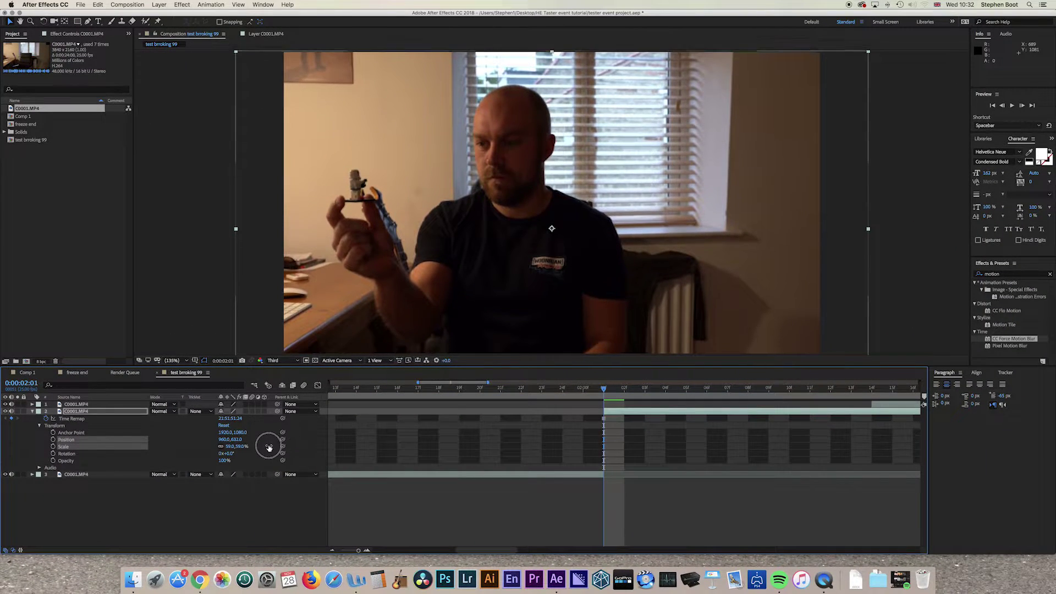
left_click_drag(224, 440, 271, 440)
- At 0:00:02:14, scale the upper frozen layer to 70% and set its anchor point to 1551, 938
left_click_drag(605, 389, 891, 412)
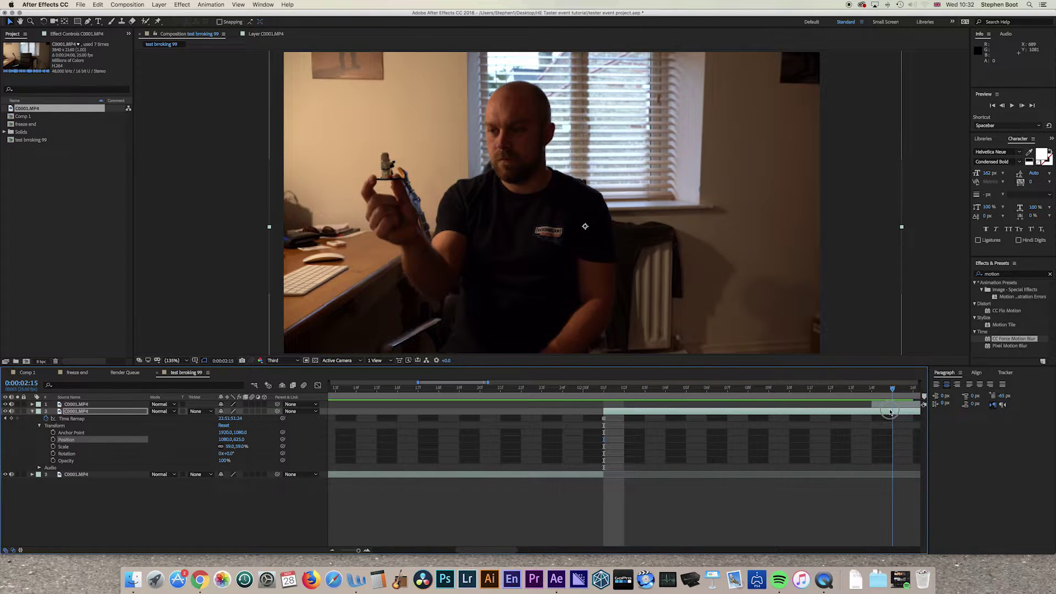
key("Page_Up")
left_click(882, 406)
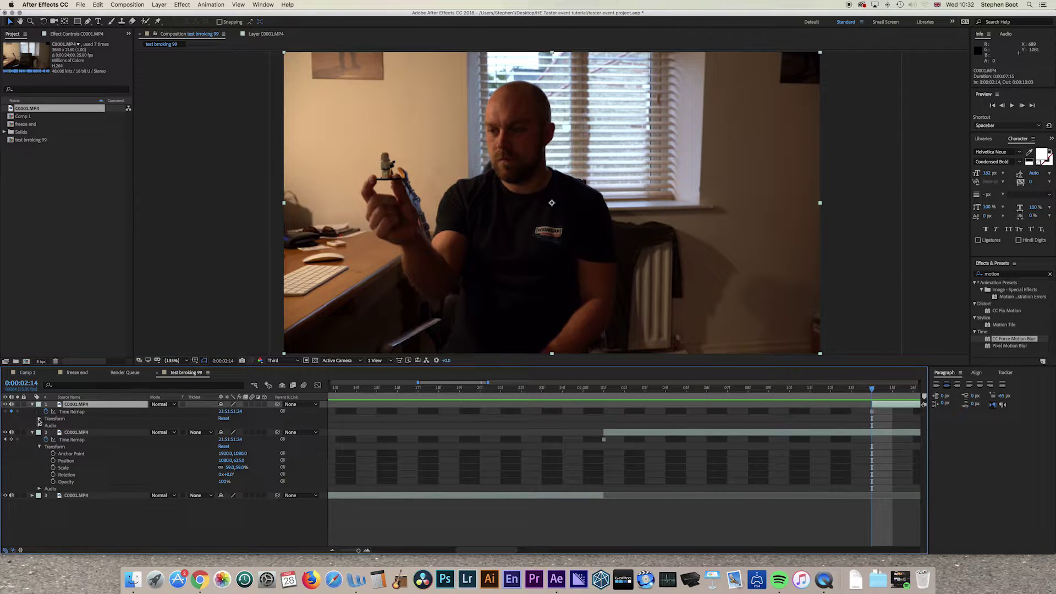
left_click(39, 419)
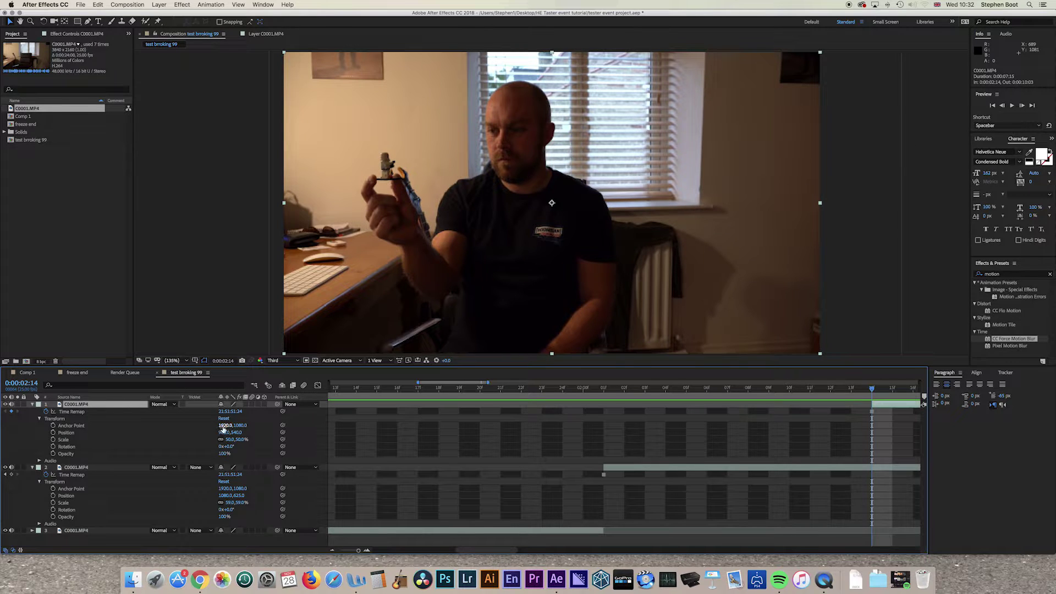
left_click_drag(230, 440, 139, 469)
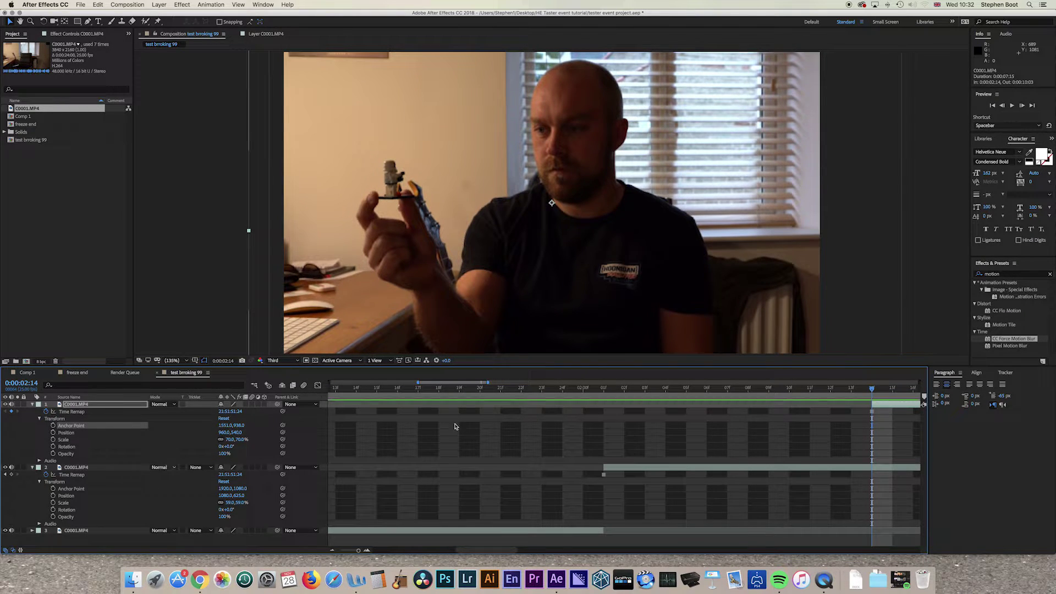
- Collapse the layer properties, duplicate the upper frozen layer at 0:00:03:01 and hide the three layers beneath the copy
left_click_drag(358, 550, 341, 550)
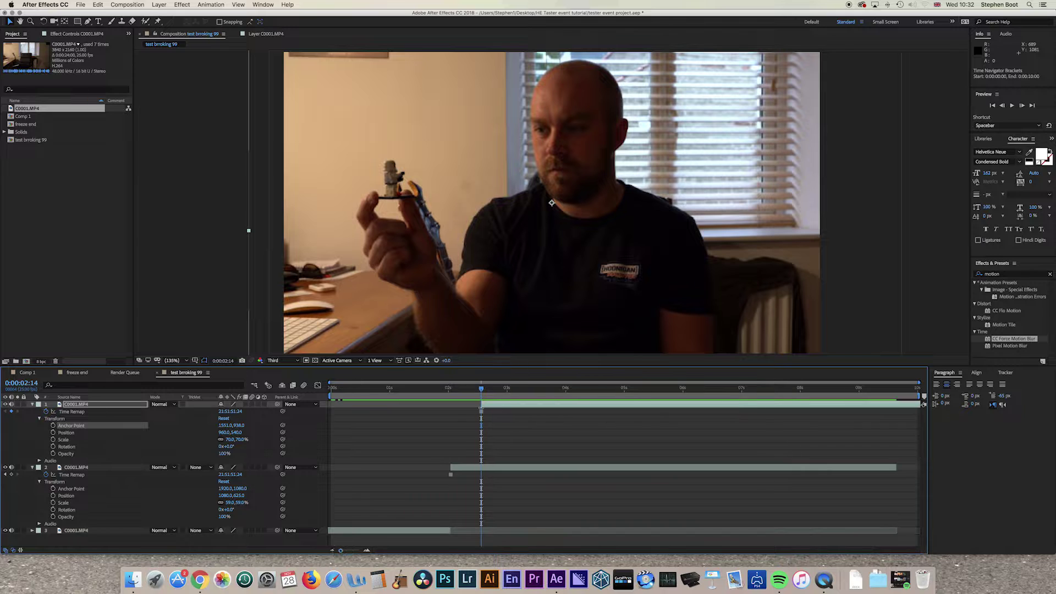
left_click_drag(408, 388, 542, 413)
key("u")
left_click(503, 405)
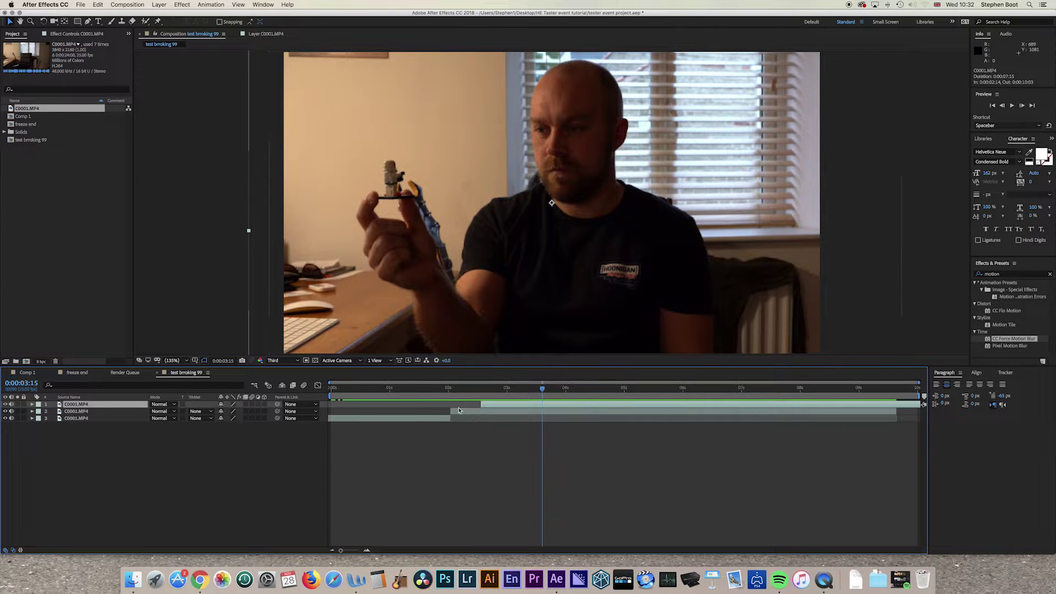
left_click(510, 390)
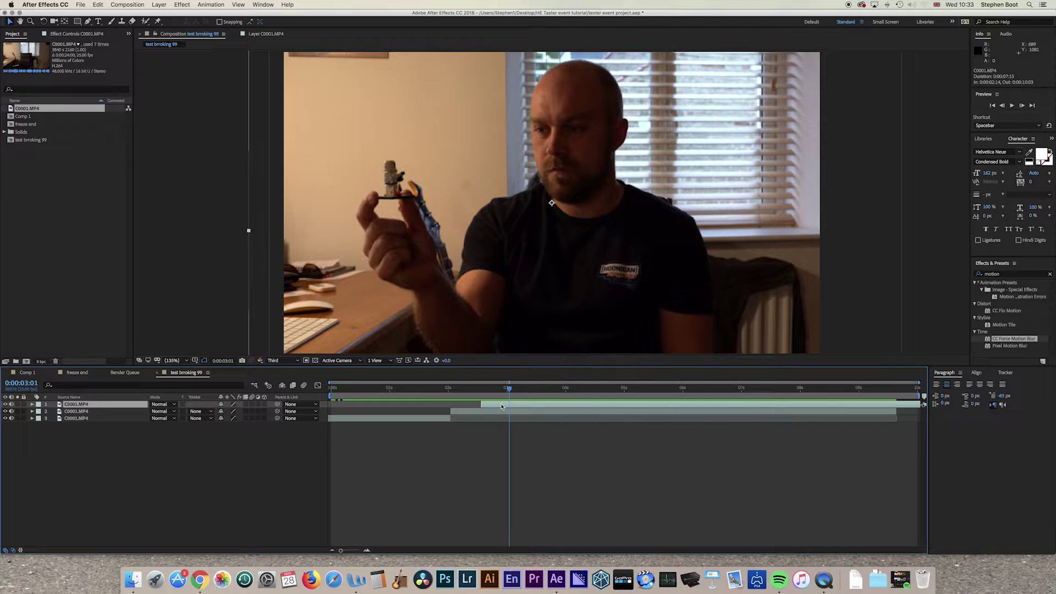
key("super+d")
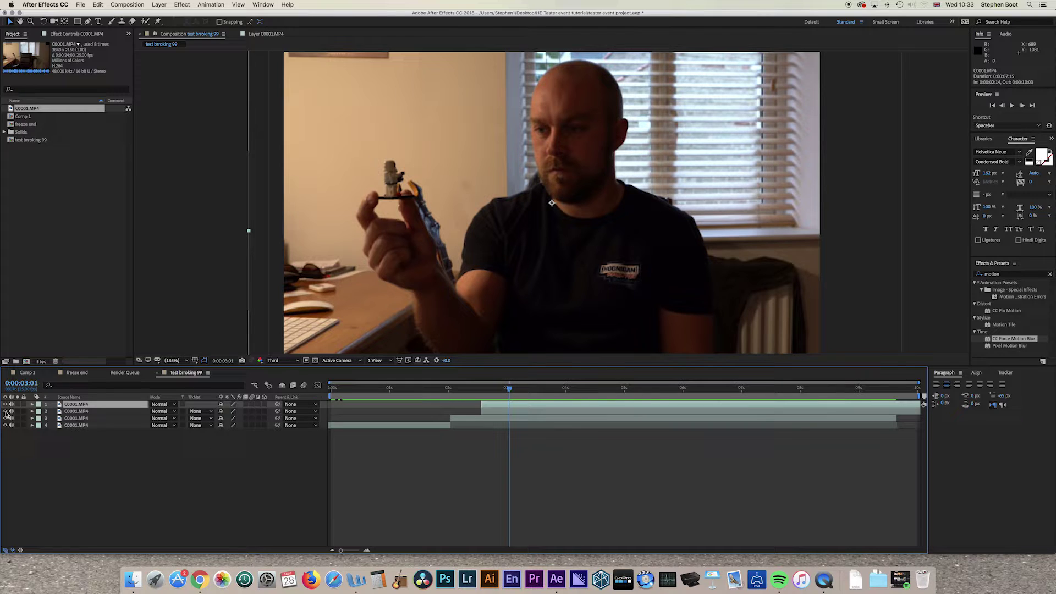
left_click_drag(6, 412, 5, 418)
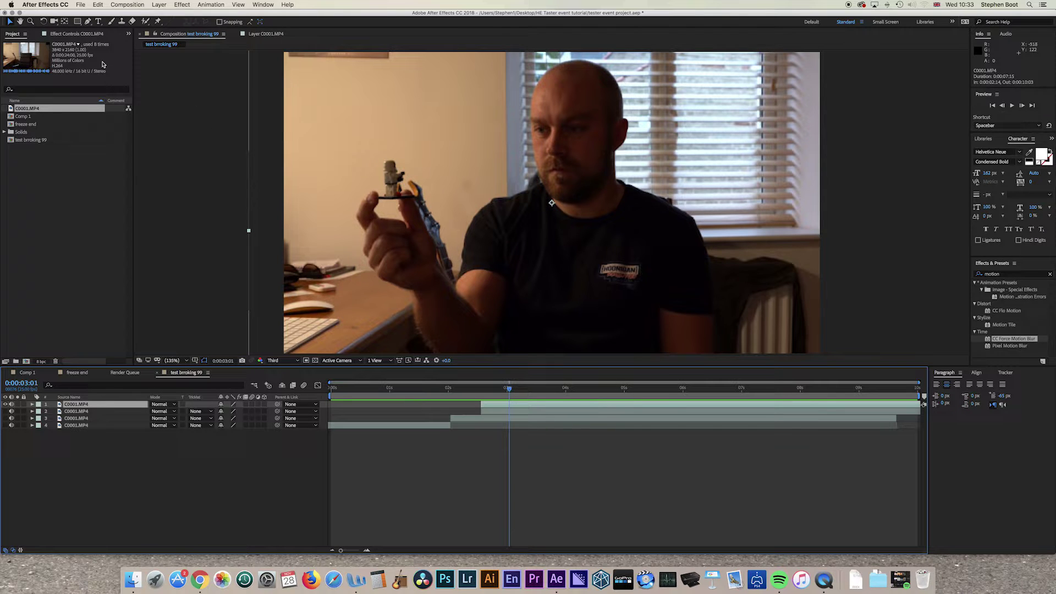
- Open the top frozen layer for rotoscoping and paint a Roto Brush foreground stroke over the man from his head down
left_click(146, 22)
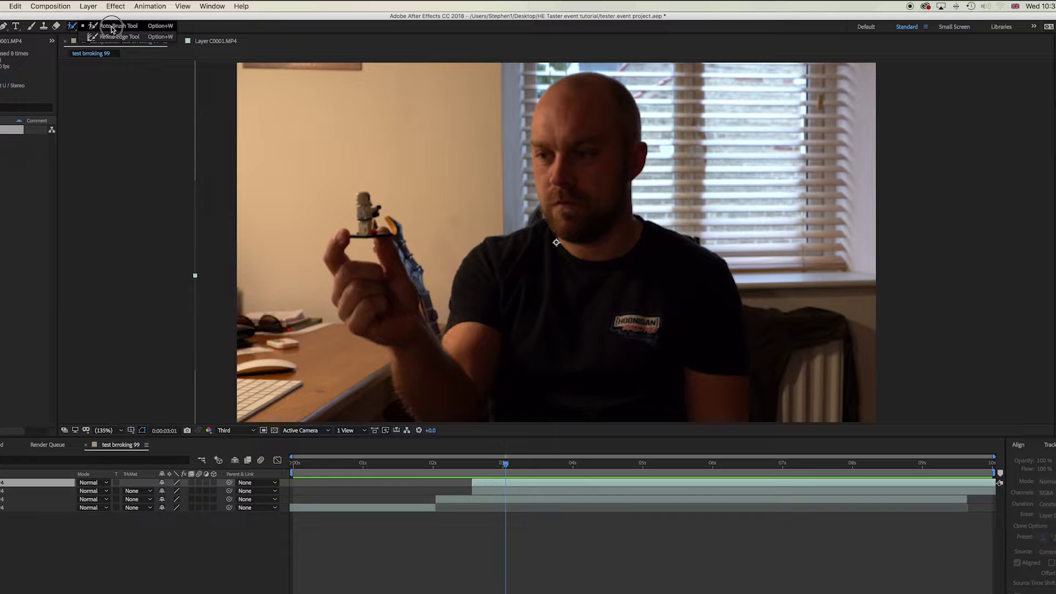
left_click(112, 28)
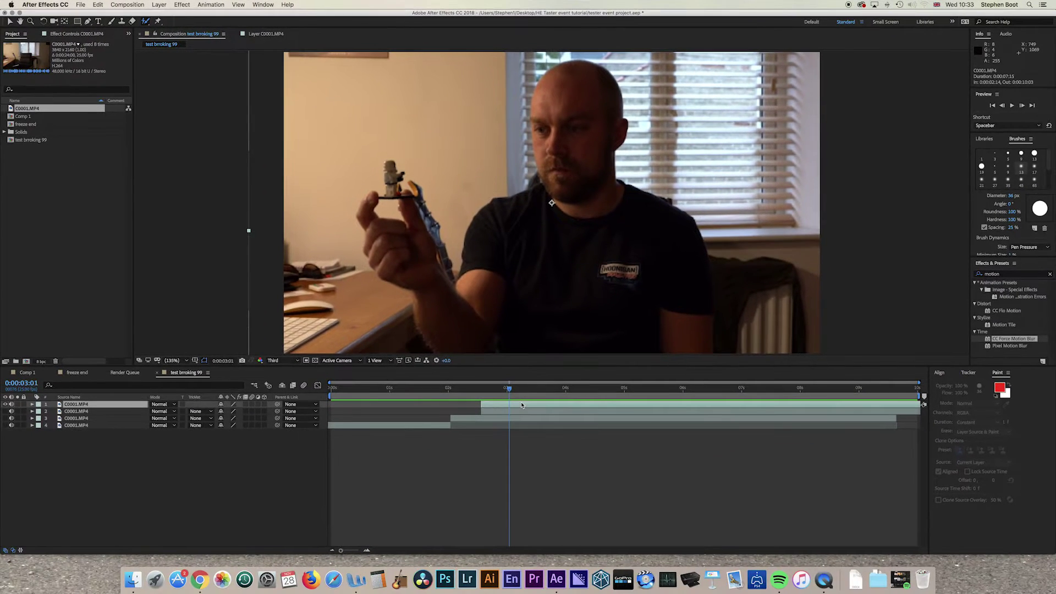
double_click(522, 405)
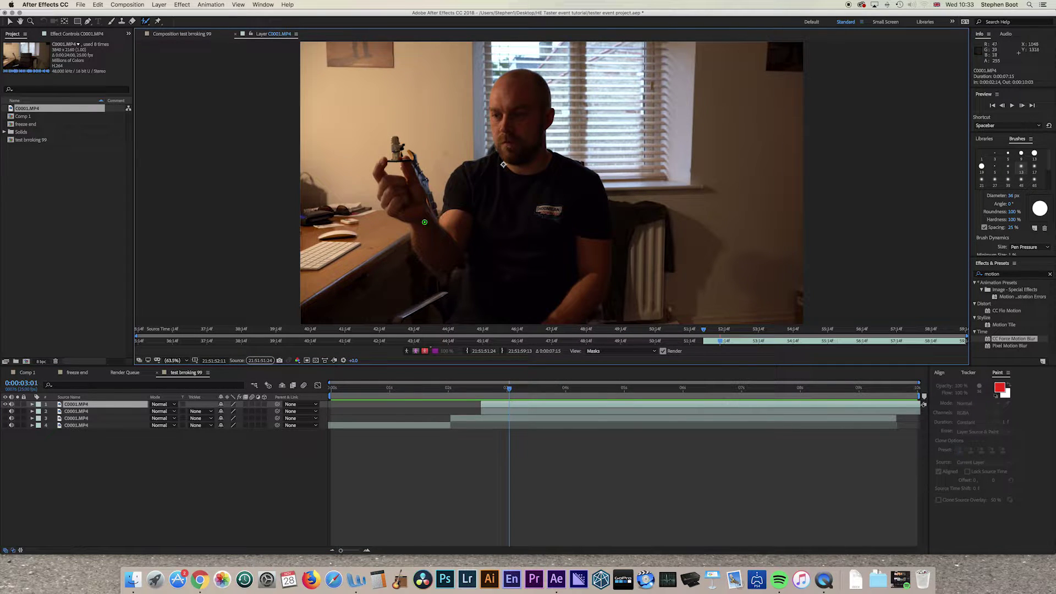
mouse_move(519, 78)
left_mouse_down()
mouse_move(456, 227)
mouse_move(406, 156)
mouse_move(389, 167)
mouse_move(425, 233)
mouse_move(471, 275)
mouse_move(466, 294)
mouse_move(575, 312)
mouse_move(604, 231)
mouse_move(524, 117)
mouse_move(520, 93)
left_mouse_up()
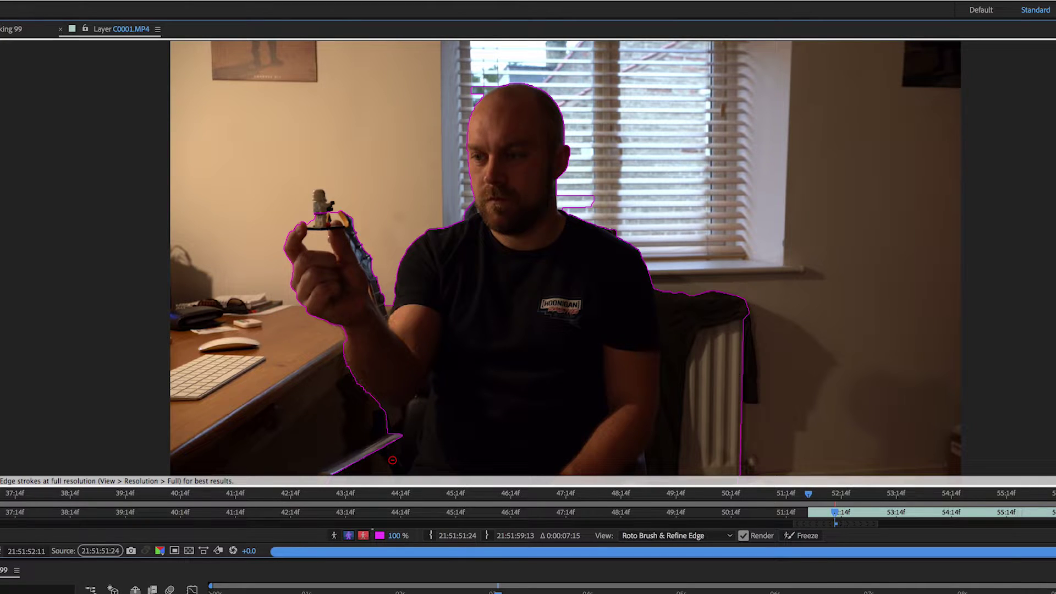
- Subtract the dark area under the man's raised arm and the chair and radiator beside him from the Roto Brush selection
left_click_drag(393, 460, 404, 465)
left_click_drag(415, 422, 407, 464)
left_click_drag(702, 307, 684, 472)
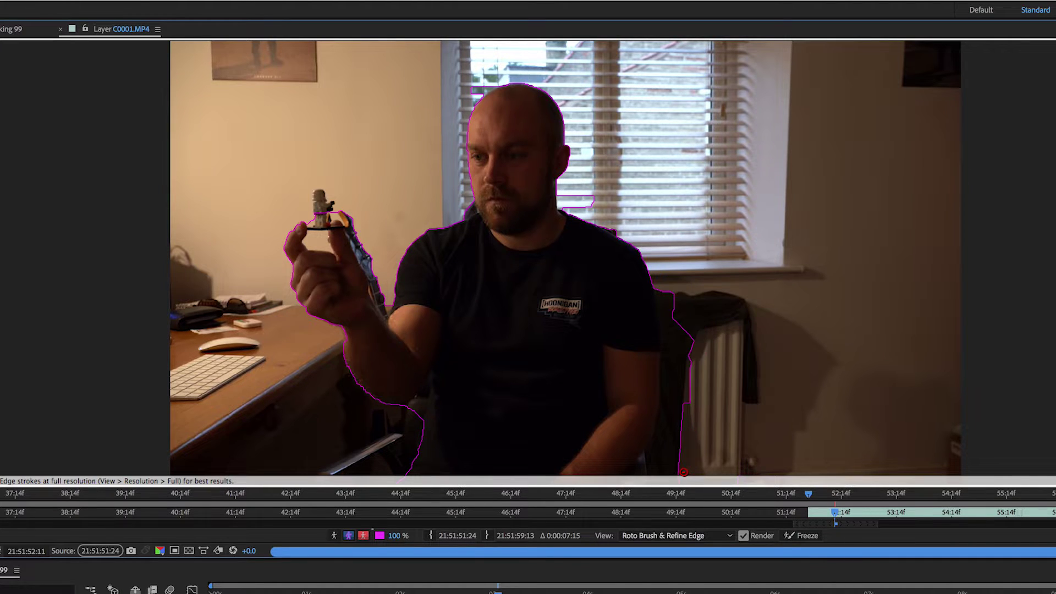
mouse_move(681, 323)
left_mouse_down()
mouse_move(670, 448)
mouse_move(640, 474)
left_mouse_up()
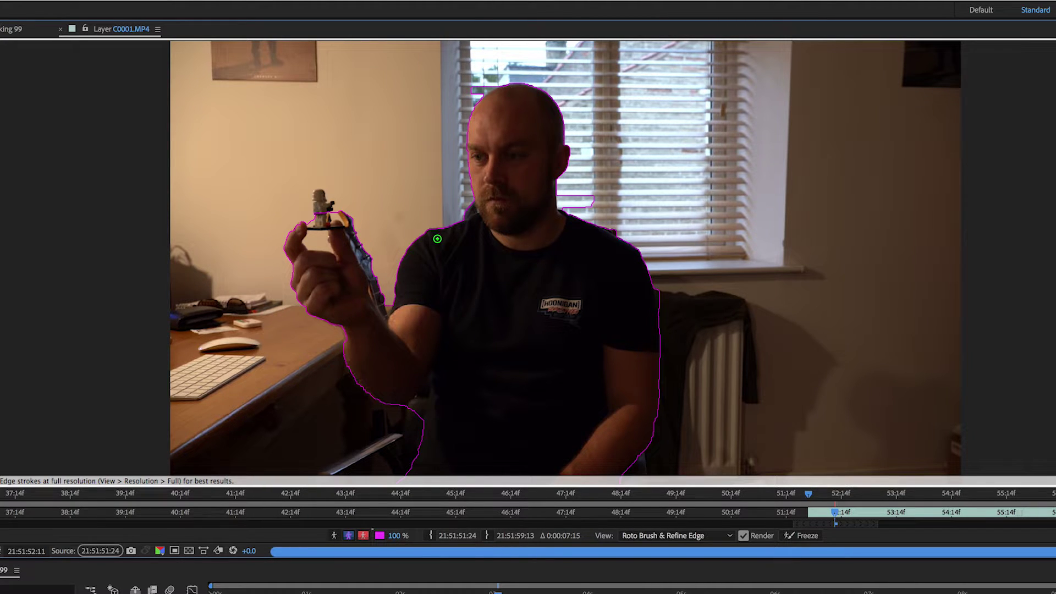
- Add the toy figure in the man's hand to the Roto Brush selection and check the cutout in the composition
left_click_drag(322, 202, 364, 246)
mouse_move(355, 226)
left_mouse_down()
mouse_move(382, 252)
mouse_move(360, 232)
left_mouse_up()
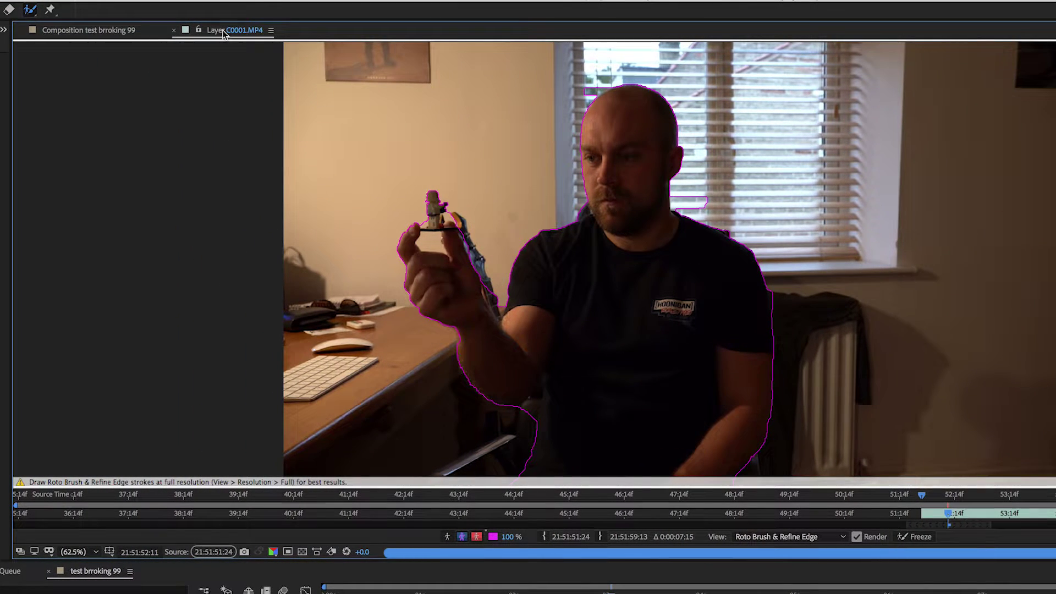
left_click(103, 33)
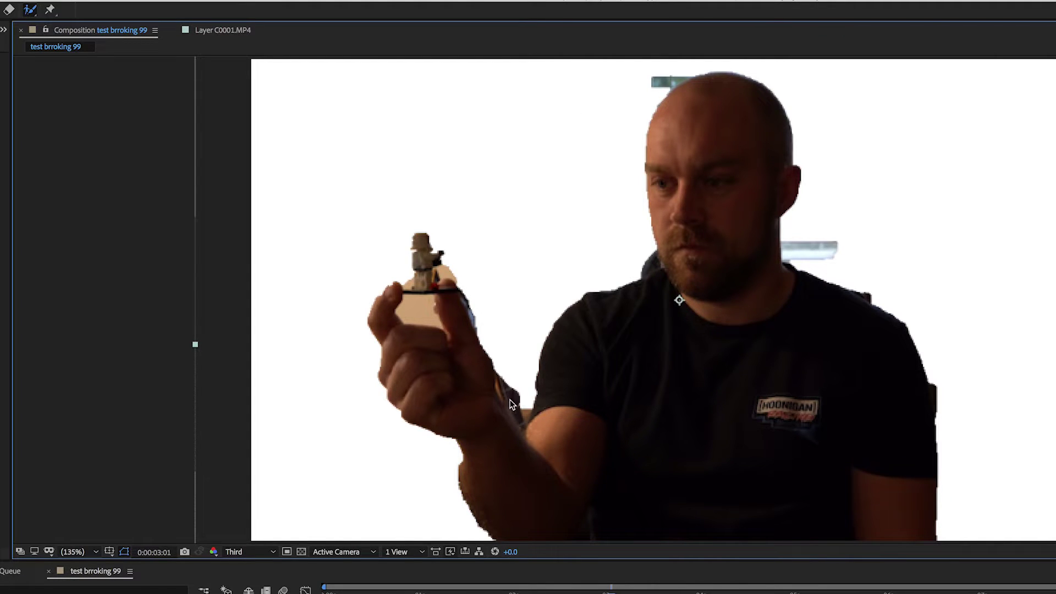
left_click(209, 30)
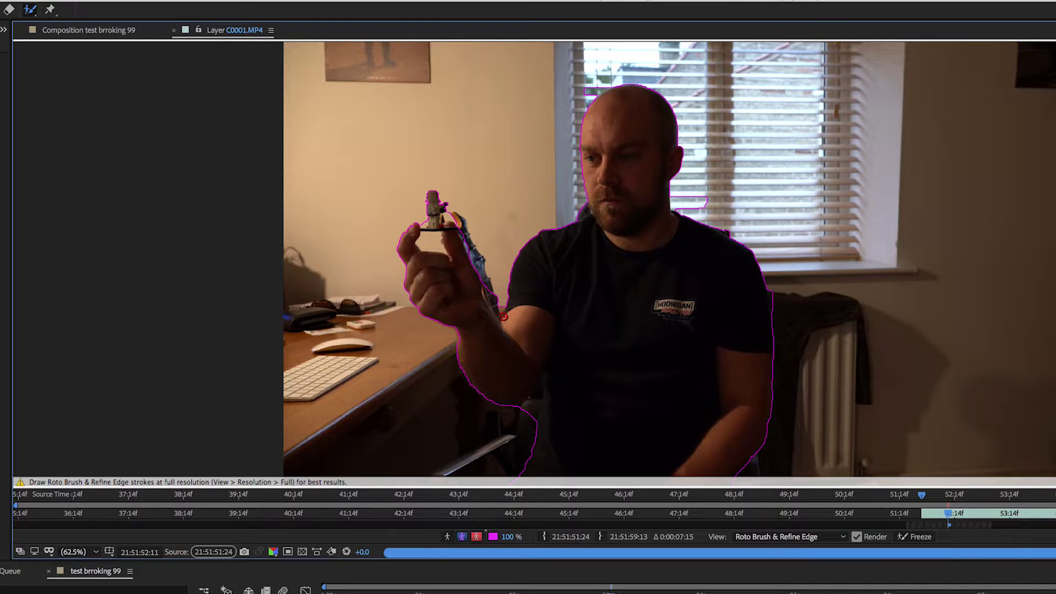
- Subtract the leftover background beside the forearm, next to the head and above the shoulder from the Roto Brush selection
mouse_move(504, 319)
left_mouse_down()
mouse_move(484, 297)
mouse_move(500, 299)
left_mouse_up()
left_click_drag(625, 70, 576, 94)
mouse_move(633, 70)
left_mouse_down()
mouse_move(589, 82)
mouse_move(590, 98)
left_mouse_up()
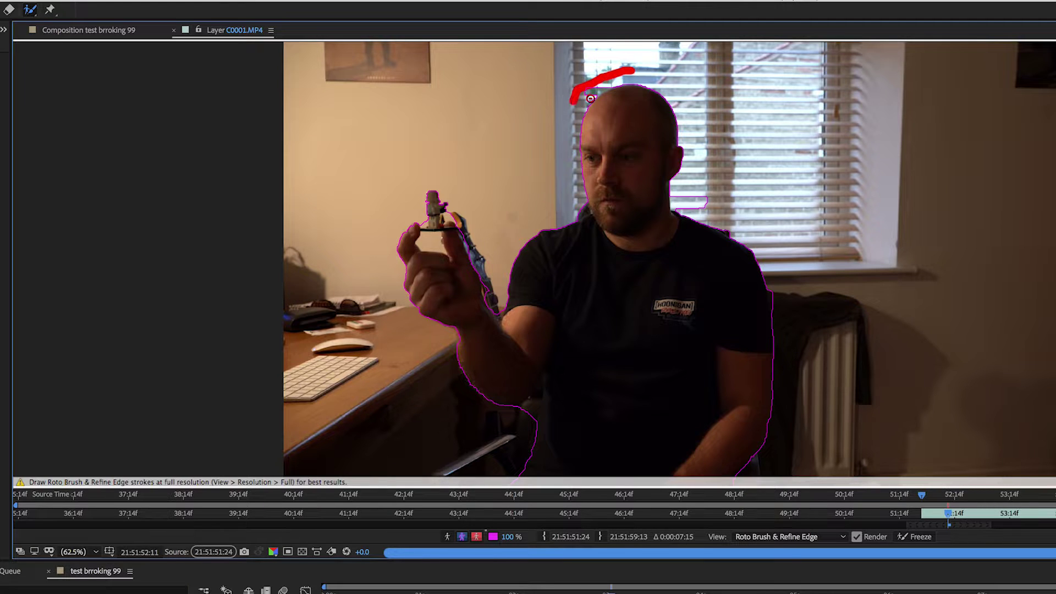
mouse_move(687, 205)
left_mouse_down()
mouse_move(674, 209)
mouse_move(714, 195)
mouse_move(703, 196)
left_mouse_up()
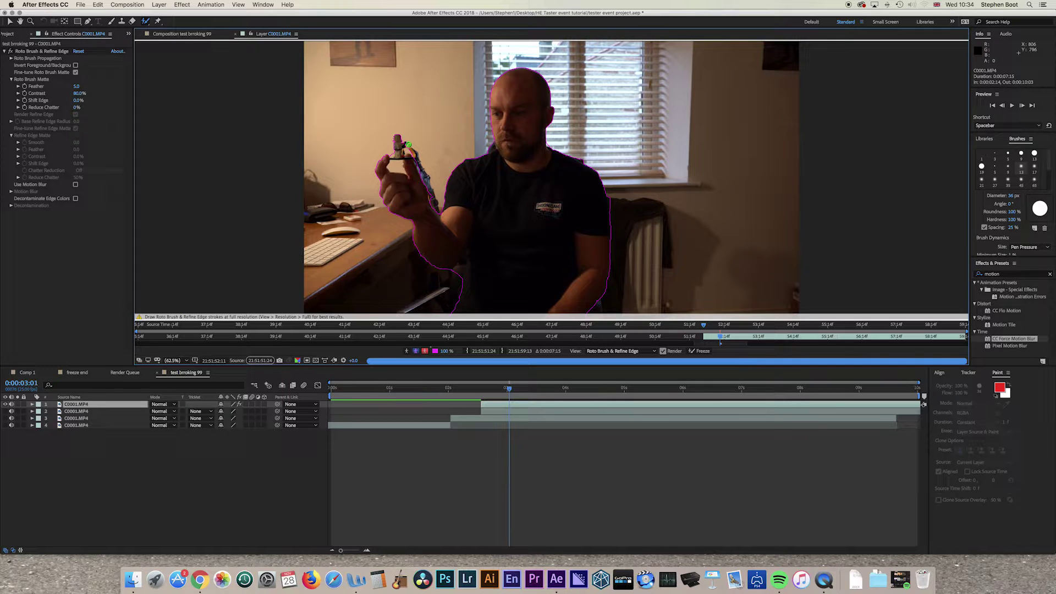
- Check the refined cutout in the composition and show the three hidden layers again
left_click(170, 35)
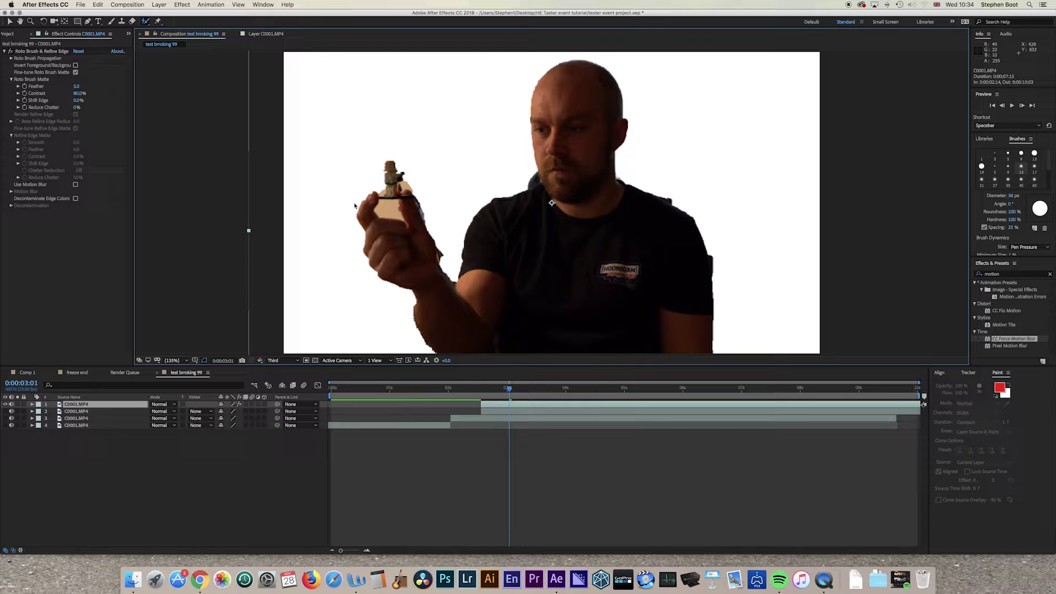
left_click(268, 34)
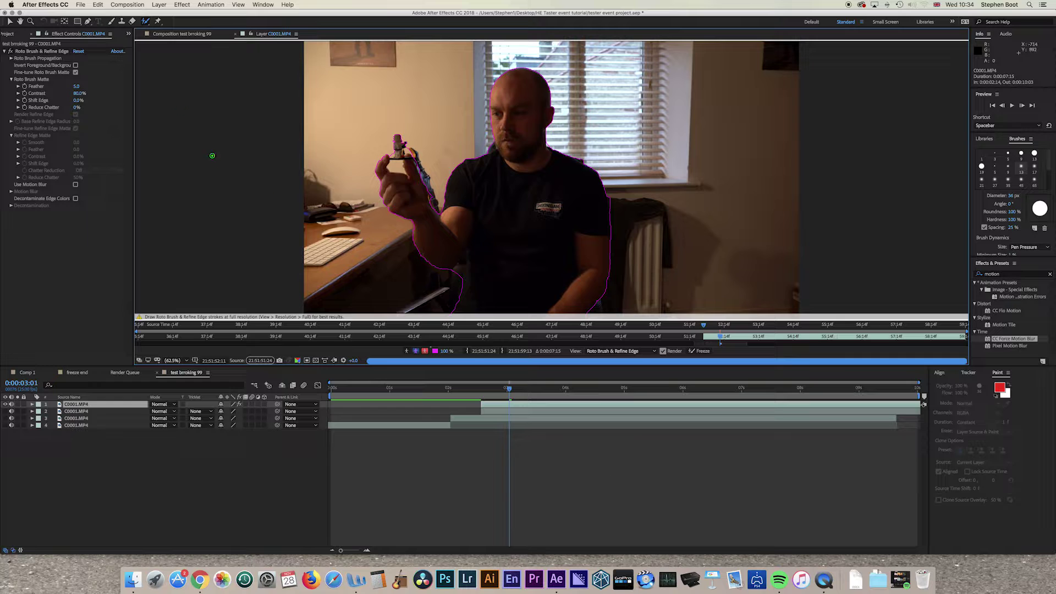
left_click(184, 34)
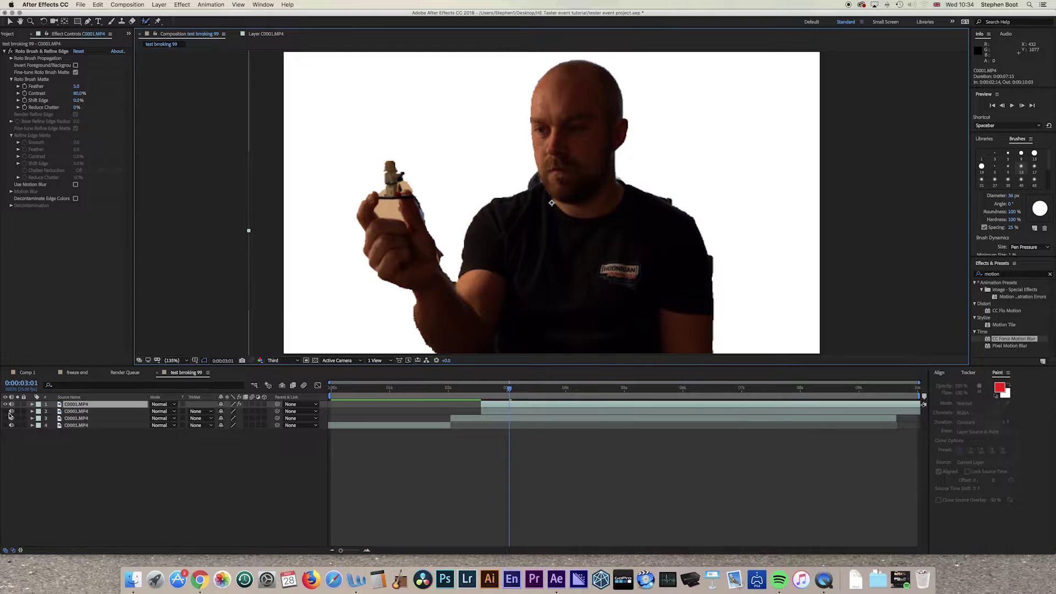
left_click_drag(5, 412, 6, 427)
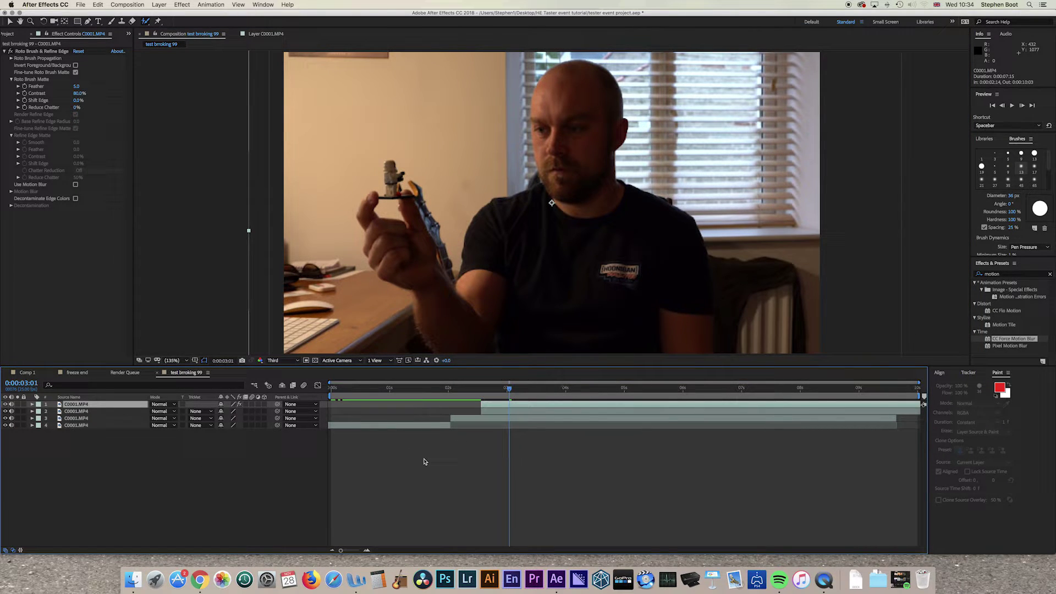
- Create a new 1920 x 1080 px solid layer in pure red (FF0000)
left_click(159, 5)
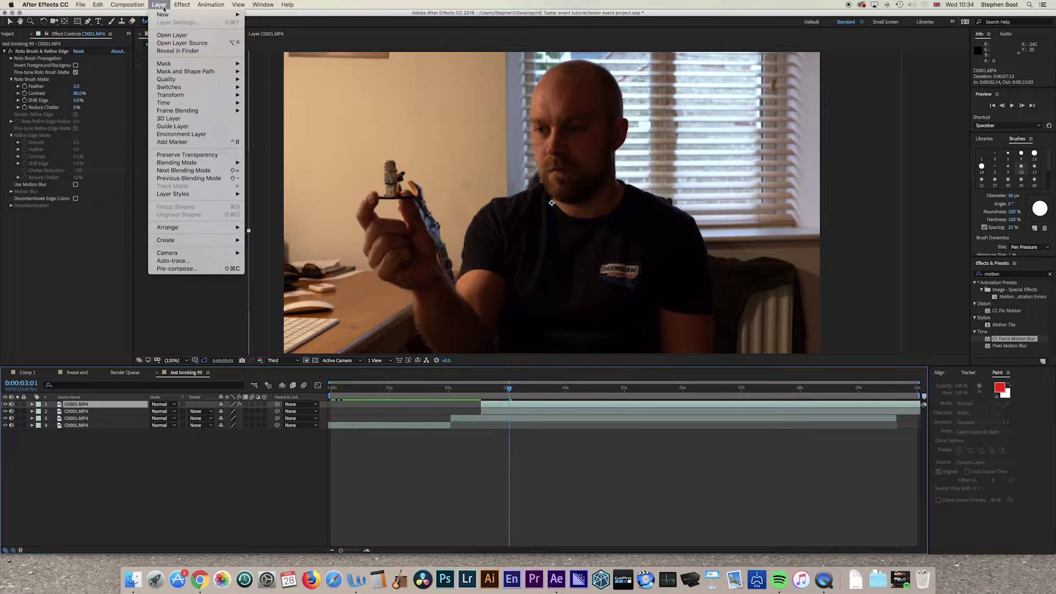
mouse_move(168, 14)
left_click(282, 25)
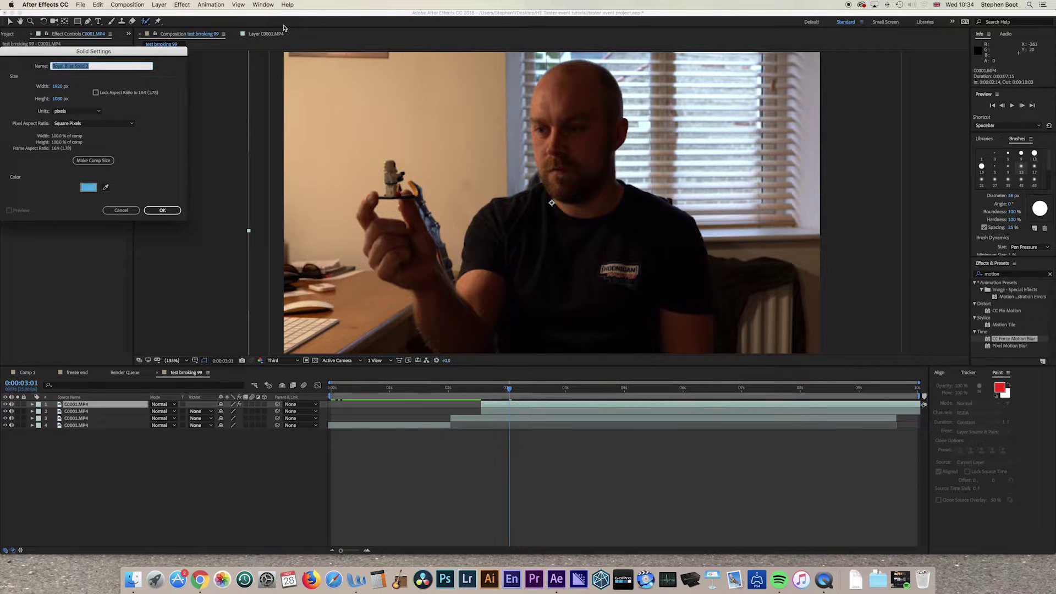
left_click(88, 187)
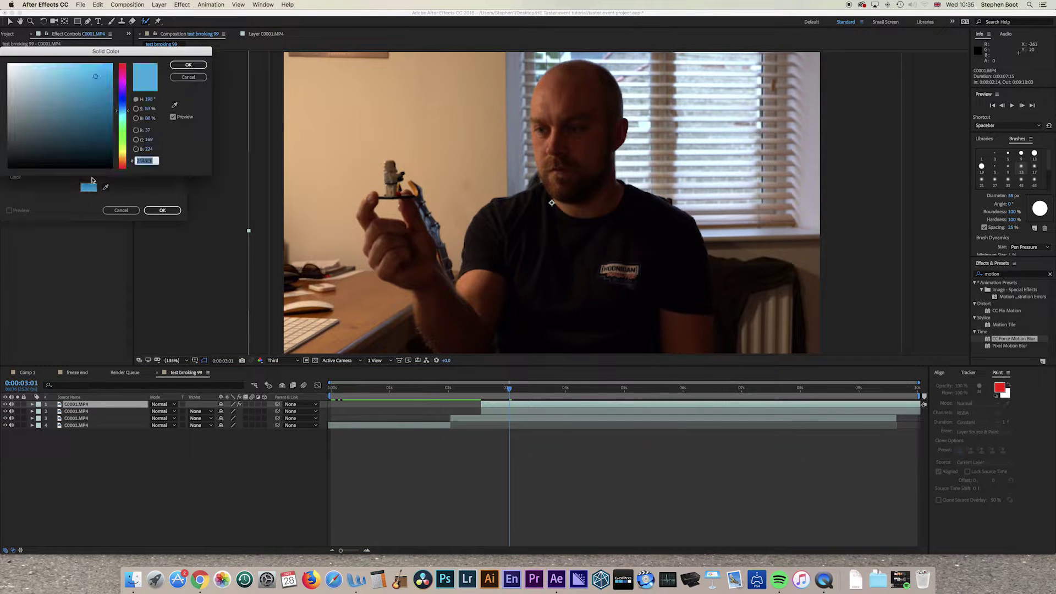
left_click_drag(131, 72, 123, 64)
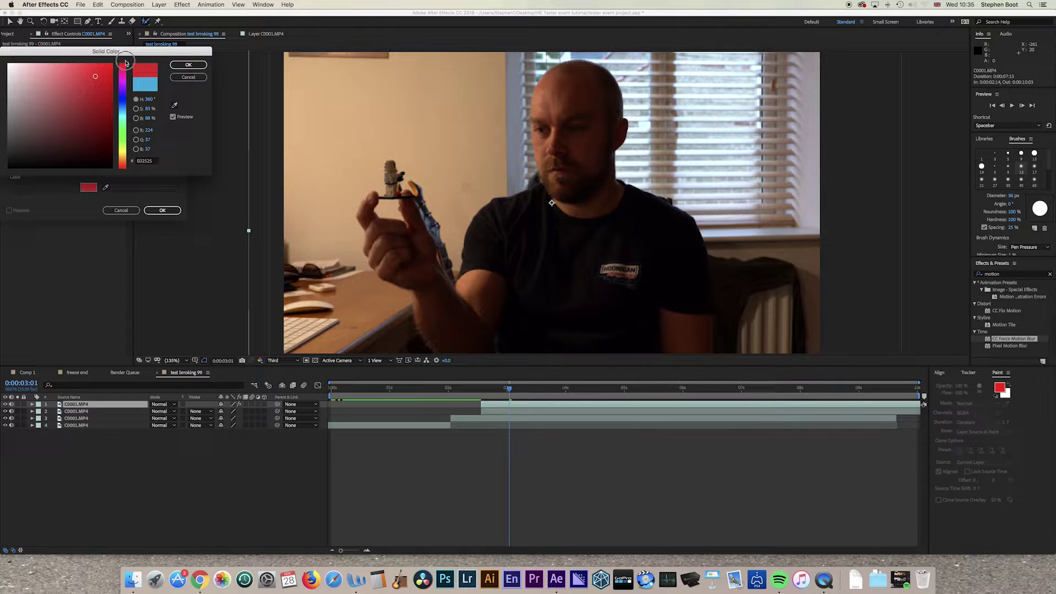
left_click(115, 62)
left_click(189, 65)
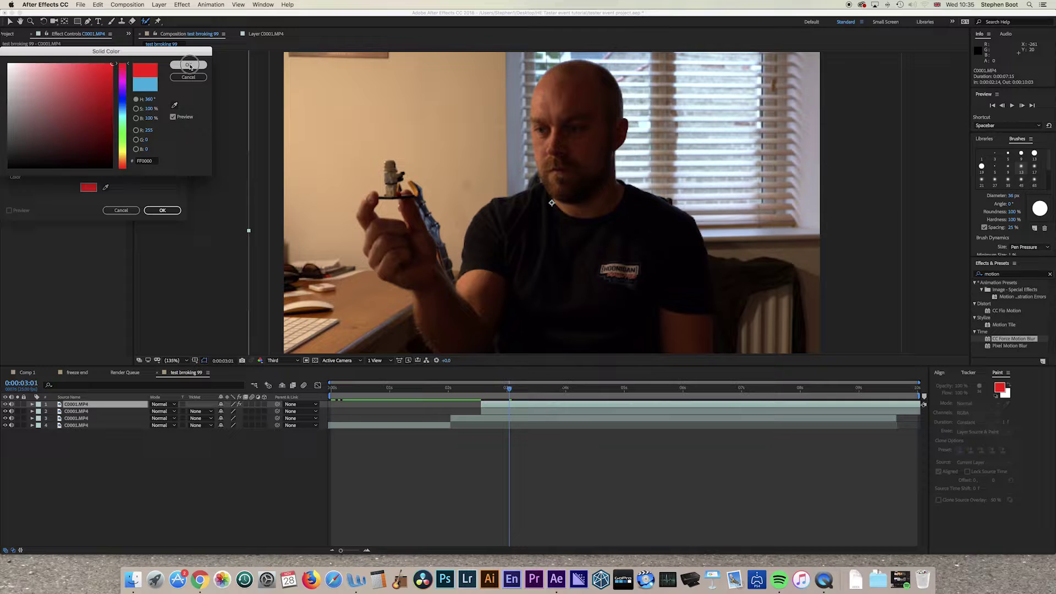
left_click(171, 213)
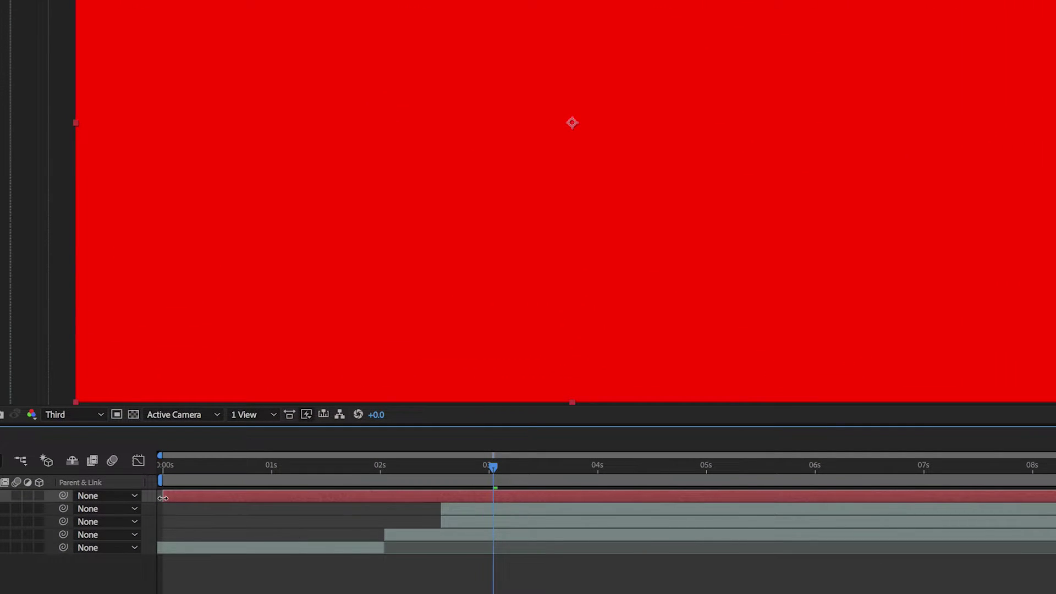
- Trim the red solid's start to the freeze frame's start at 0:00:02:14 and place it directly beneath the rotoscoped cutout layer
left_click_drag(163, 496, 441, 495)
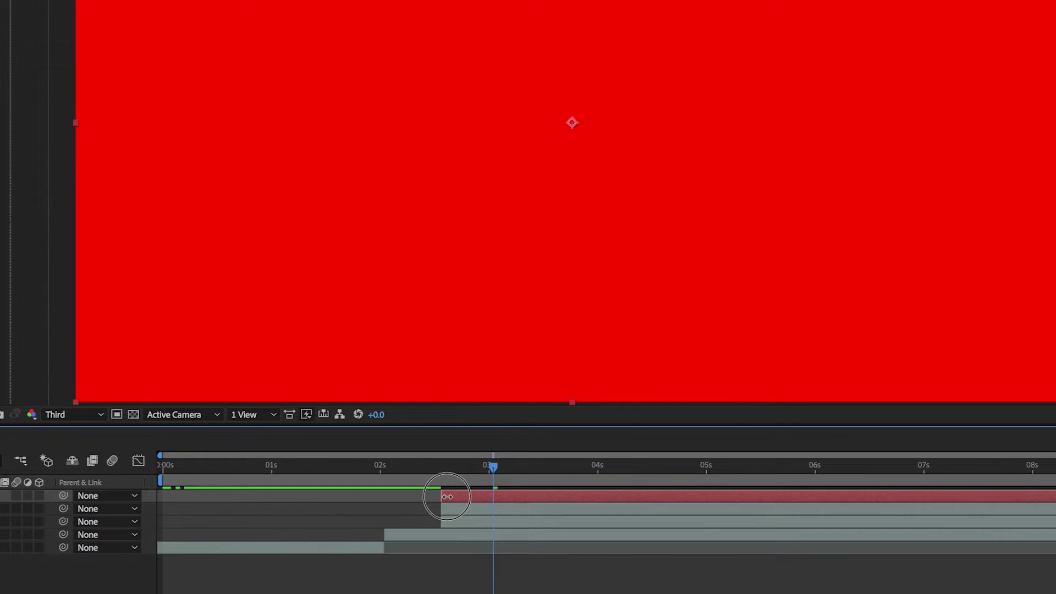
left_click(449, 467)
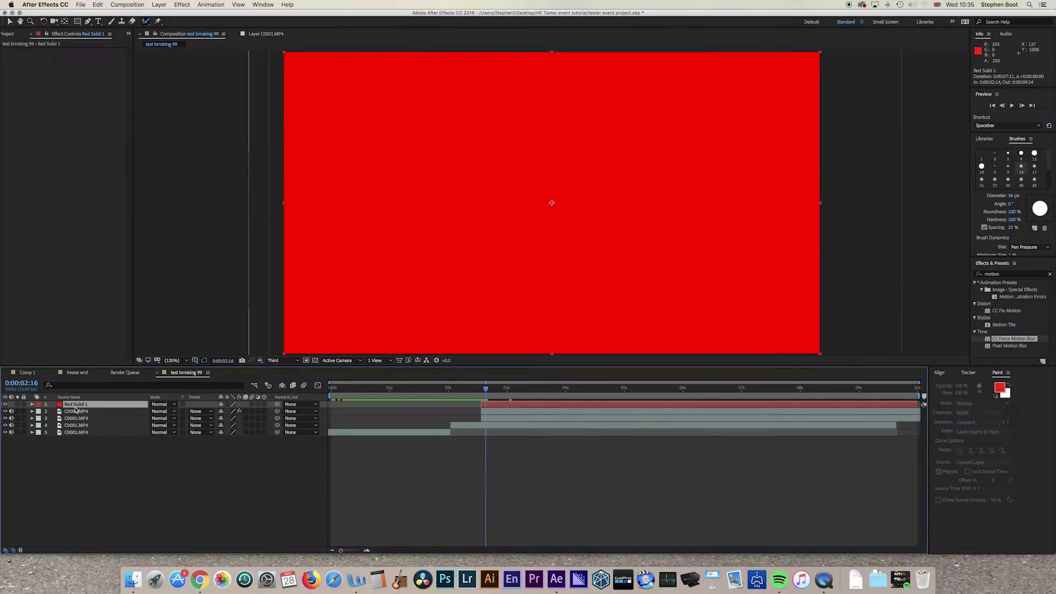
left_click_drag(77, 405, 78, 416)
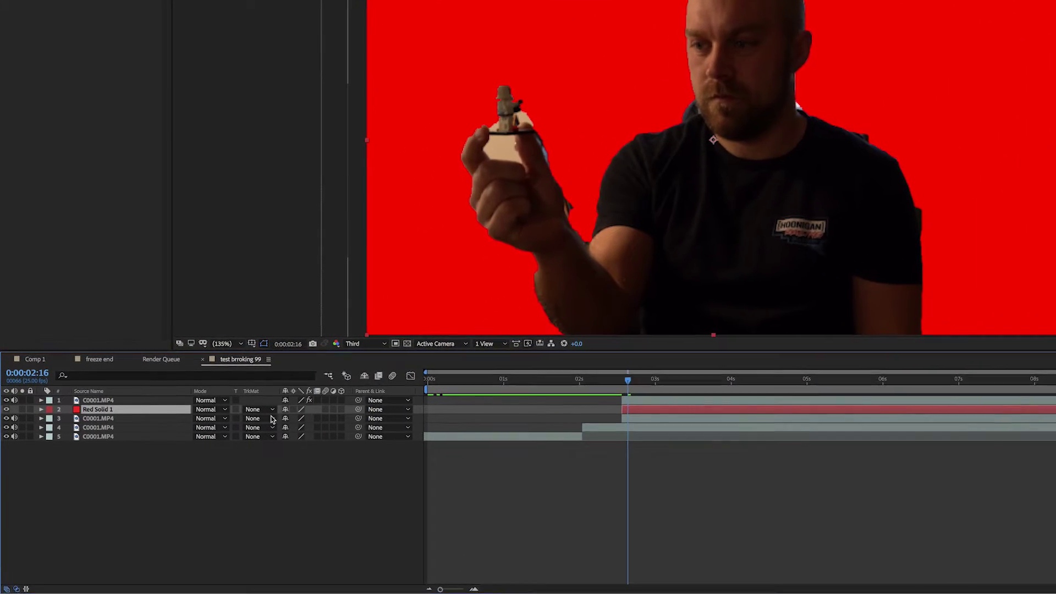
- Set the red solid's opacity to 70% and scrub from the live footage into the freeze to check the look
left_click(45, 408)
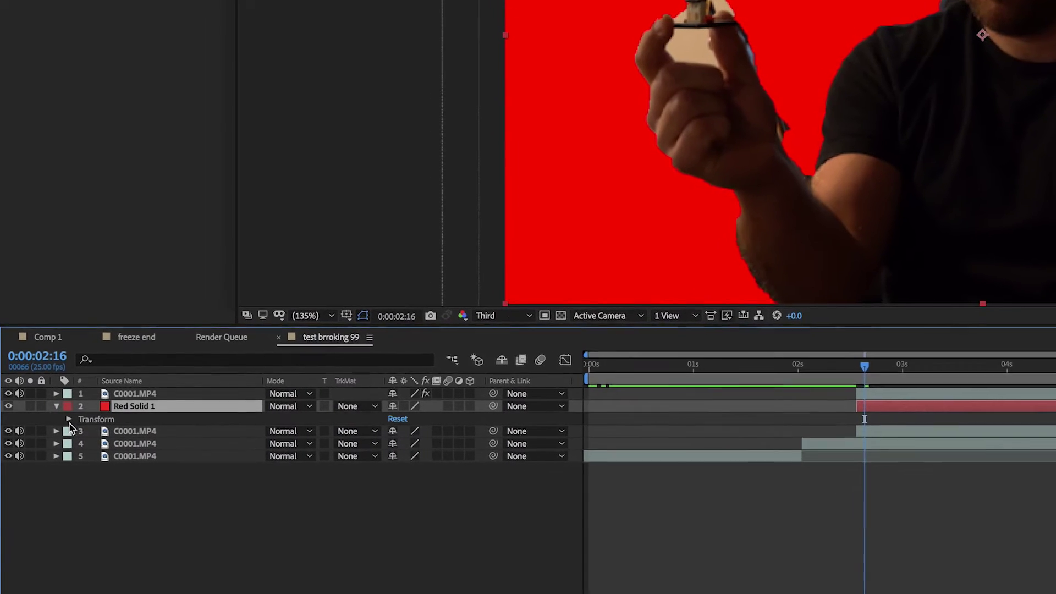
left_click(73, 420)
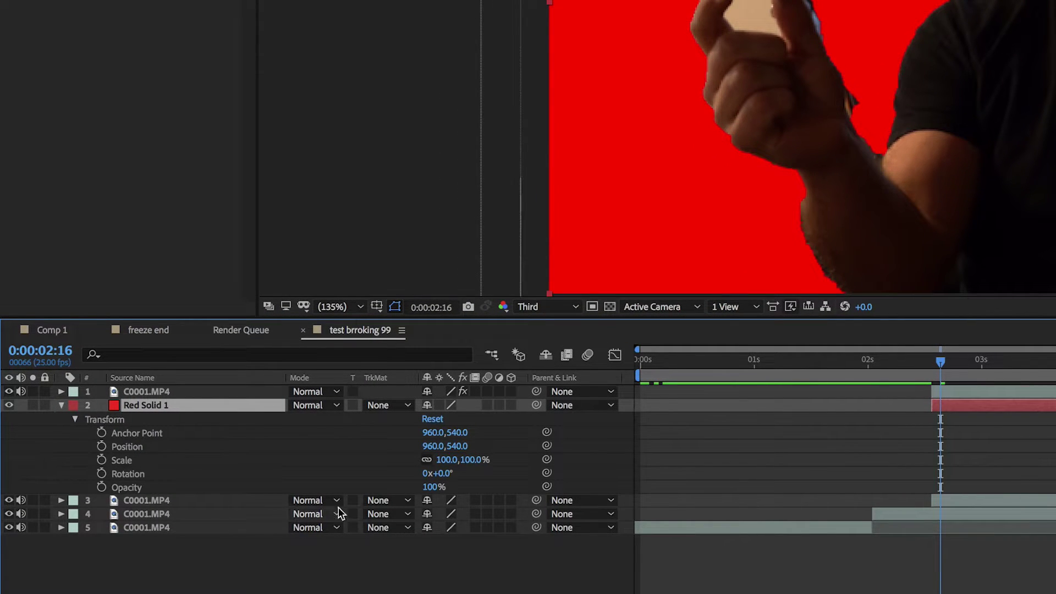
left_click_drag(435, 487, 485, 493)
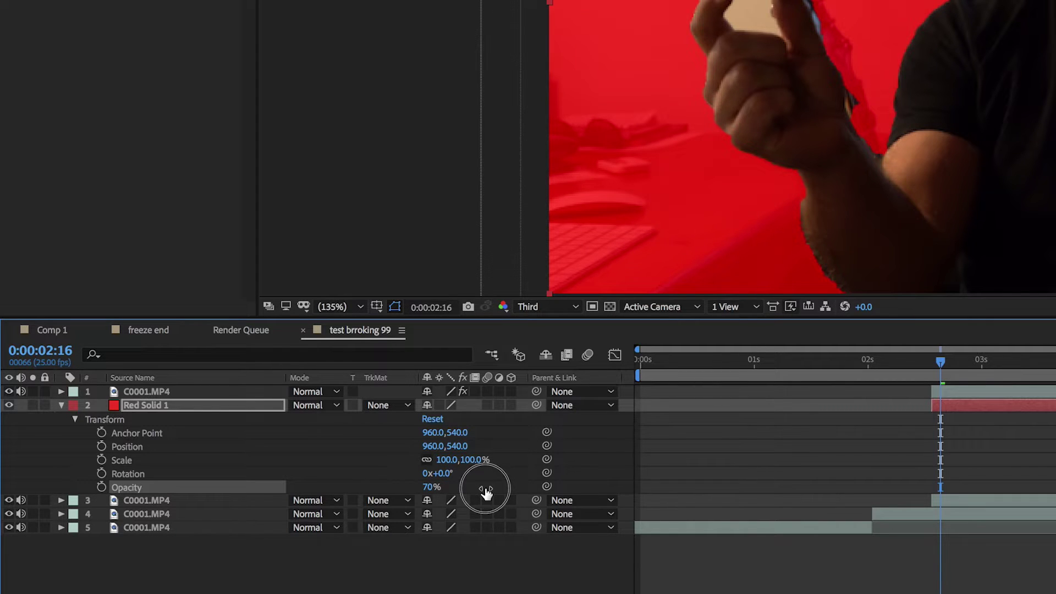
left_click(813, 369)
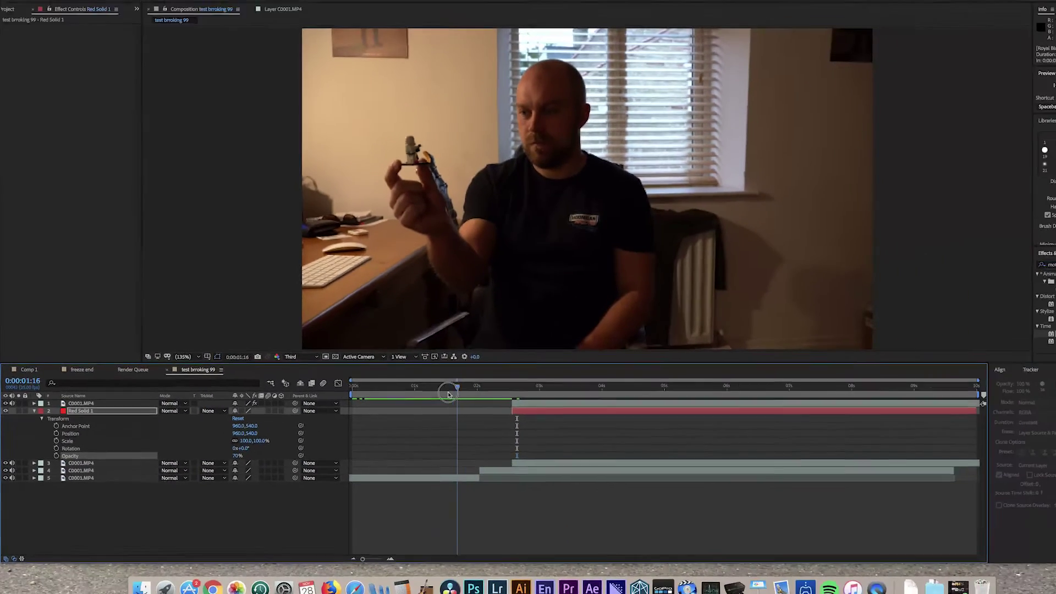
left_click_drag(449, 394, 488, 397)
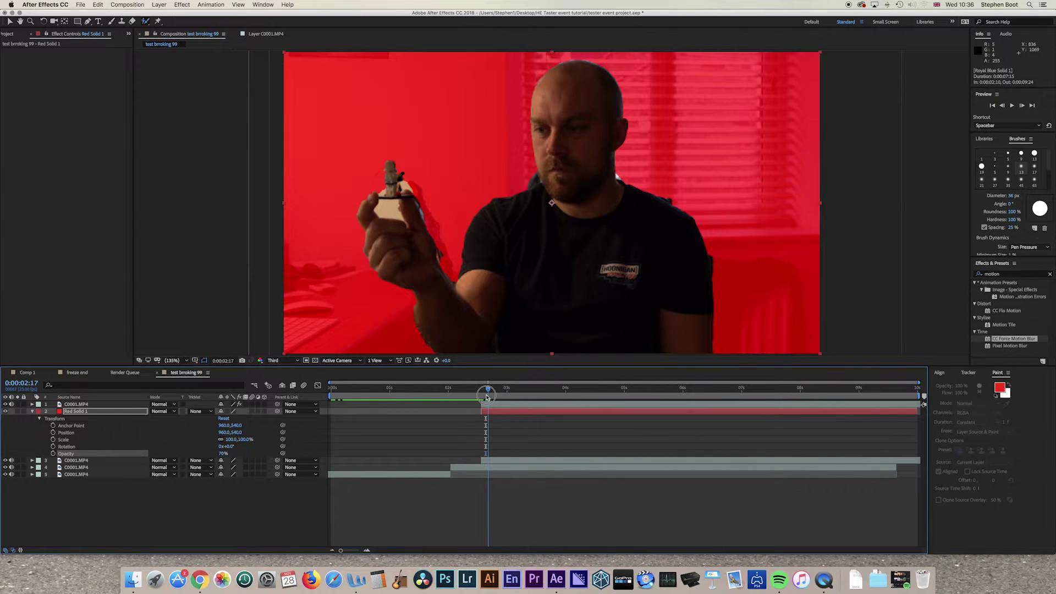
mouse_move(486, 397)
left_mouse_down()
mouse_move(436, 396)
mouse_move(492, 399)
left_mouse_up()
- Collapse the red solid's properties and lock all five layers
left_click(32, 411)
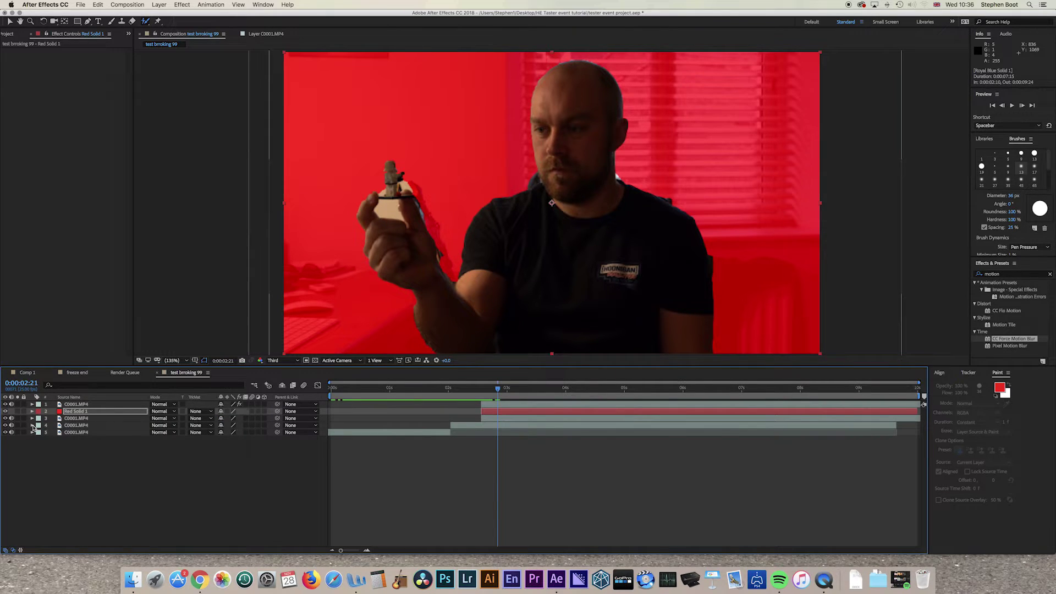
left_click(23, 404)
left_click_drag(25, 412, 24, 432)
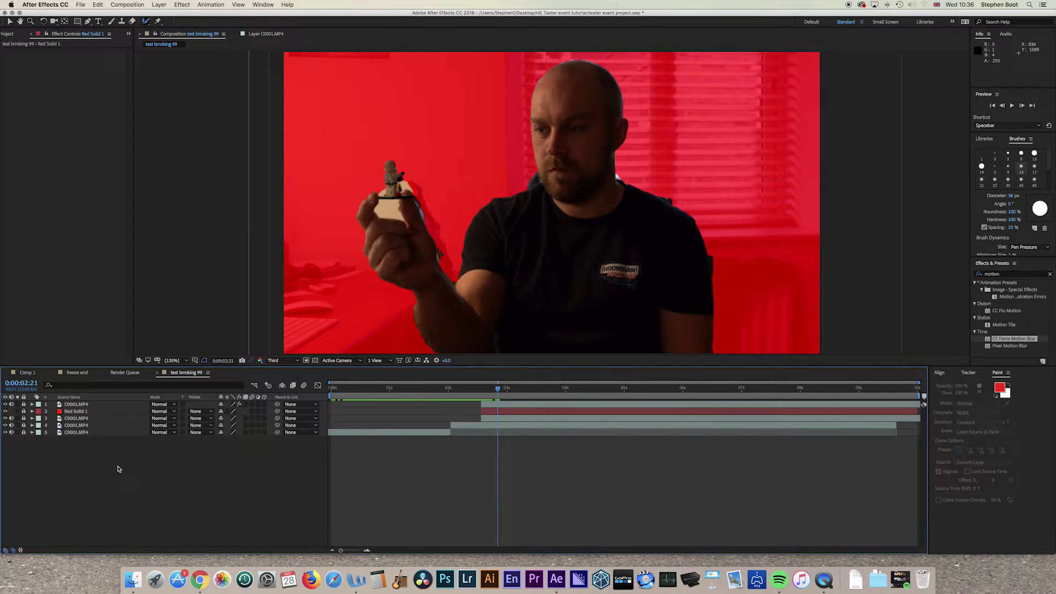
- Add a paragraph text layer across the man's chest with his first name in white Helvetica Neue Condensed Bold, 162 px
left_click(98, 22)
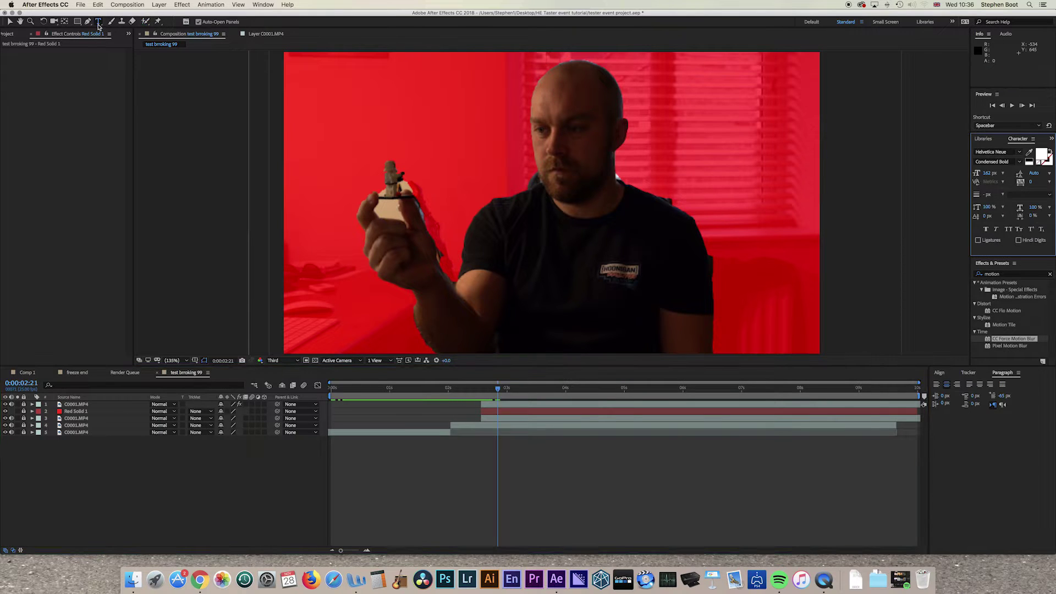
left_click_drag(413, 205, 694, 258)
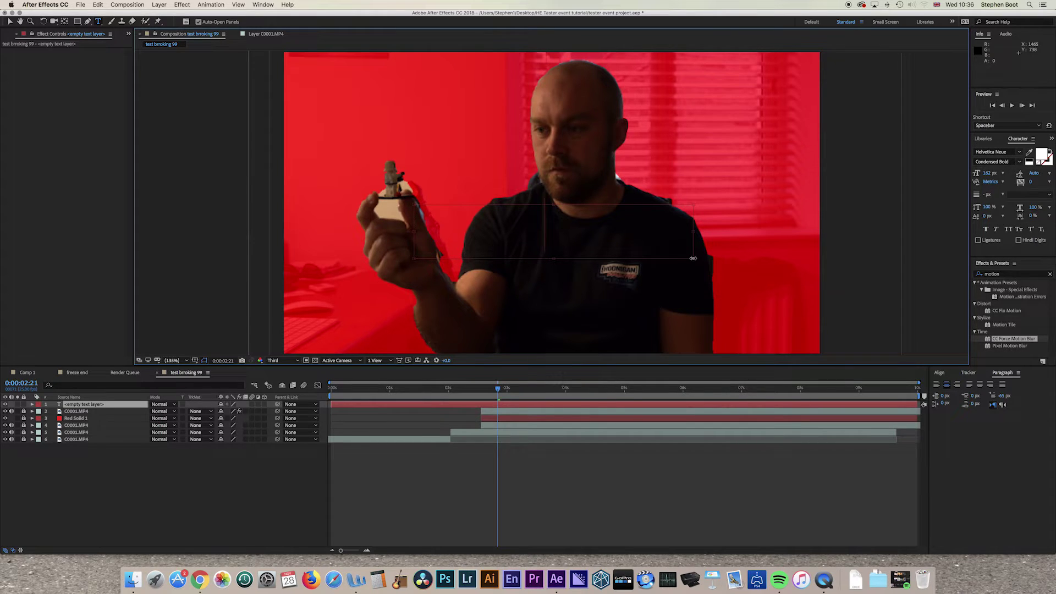
type("Stephen")
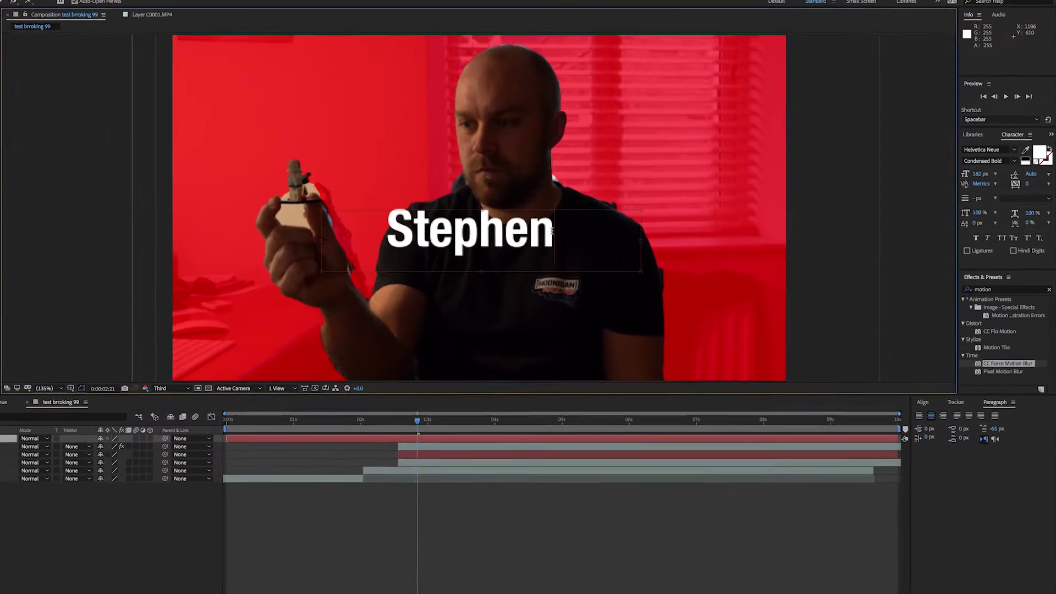
left_click_drag(552, 230, 355, 227)
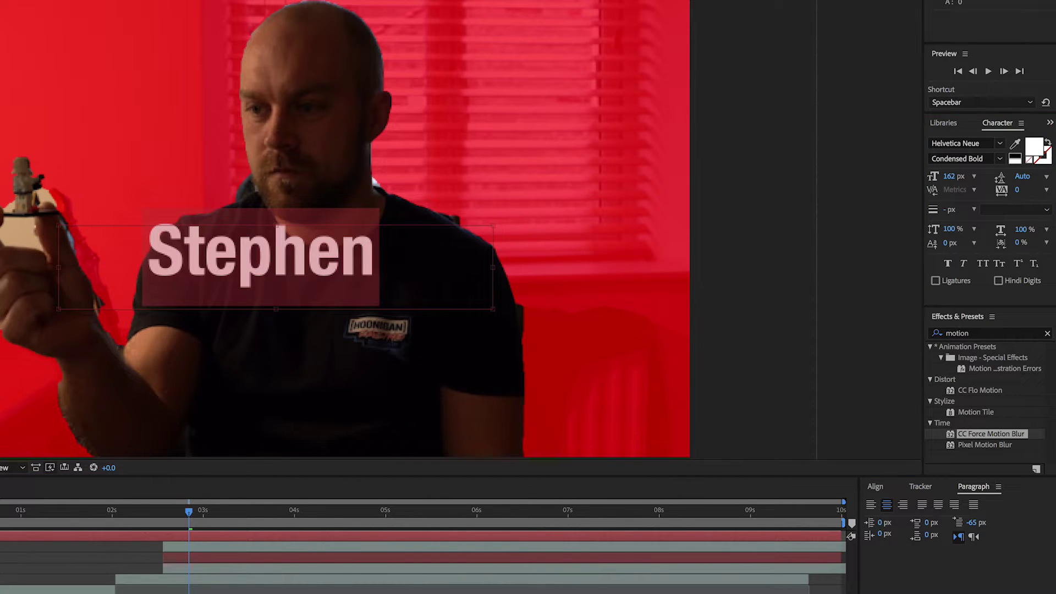
key("ctrl+shift+a")
key("ctrl+z")
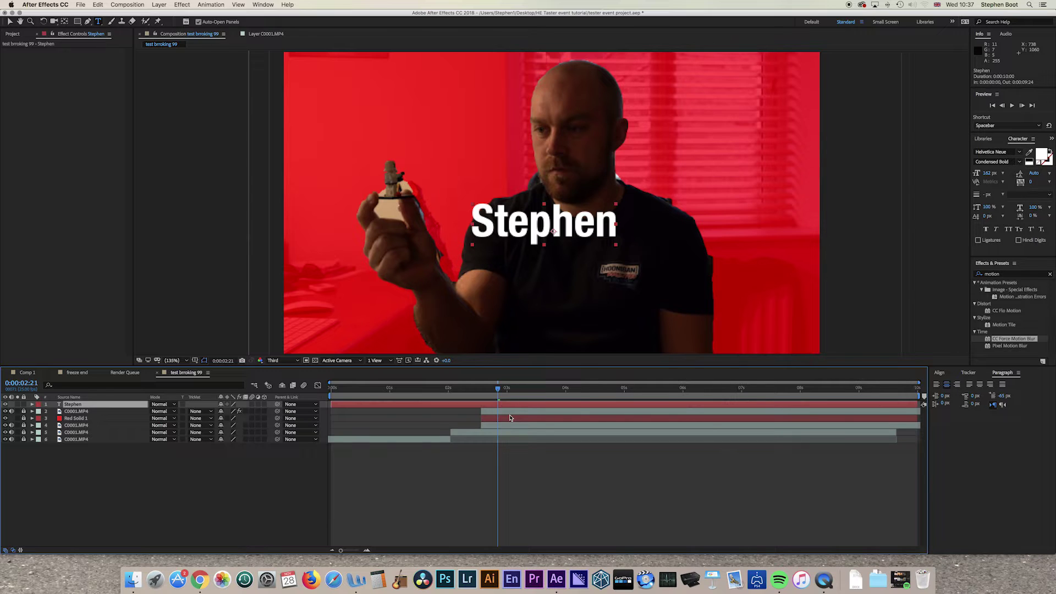
- Duplicate the first-name text layer, place the copy directly below the original and clear the copy's text
key("super+d")
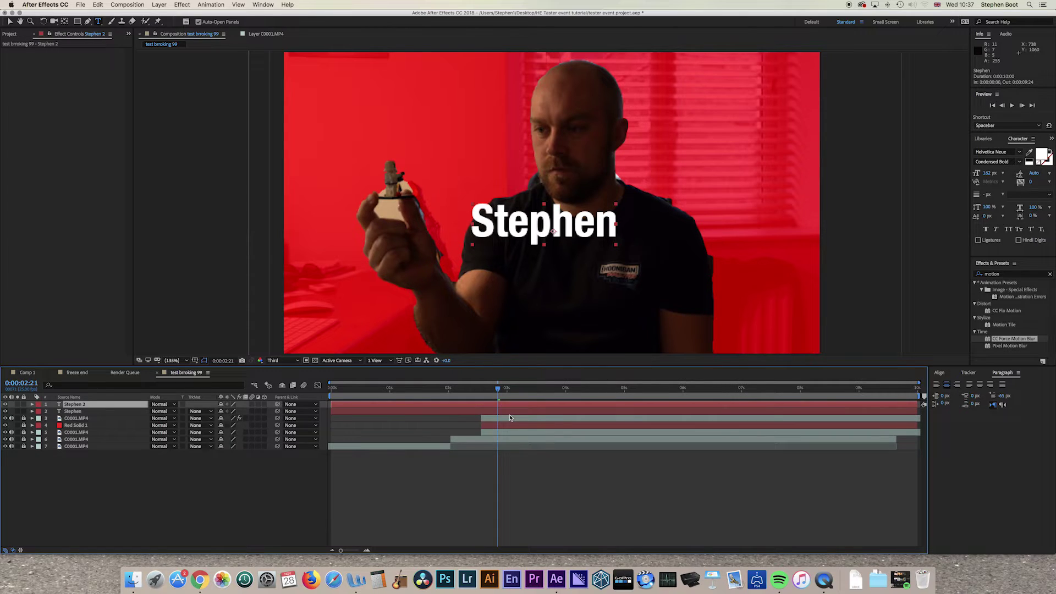
left_click(10, 22)
left_click_drag(565, 223, 565, 277)
double_click(565, 277)
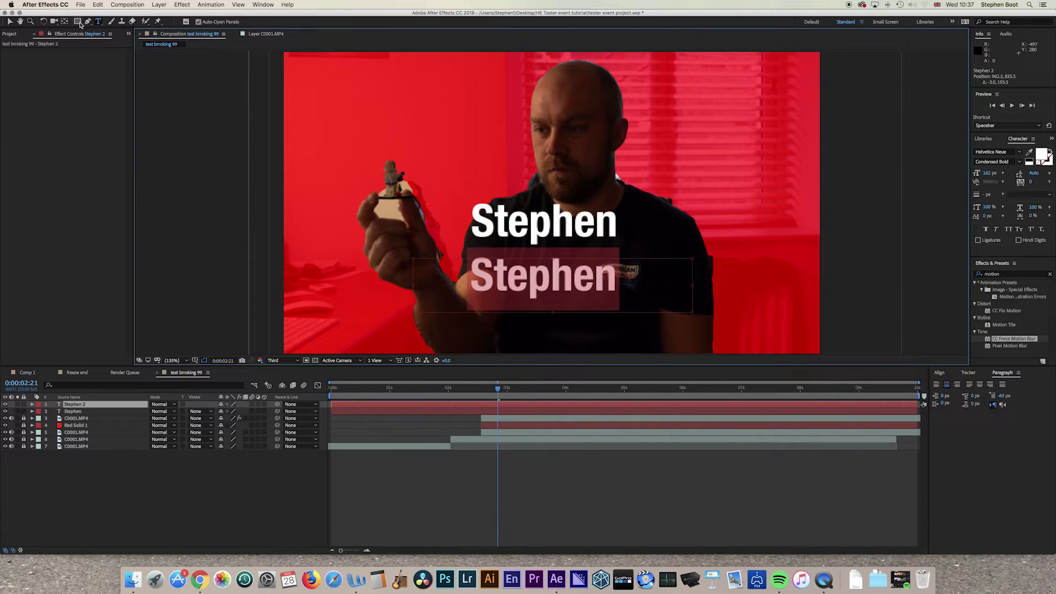
key("BackSpace")
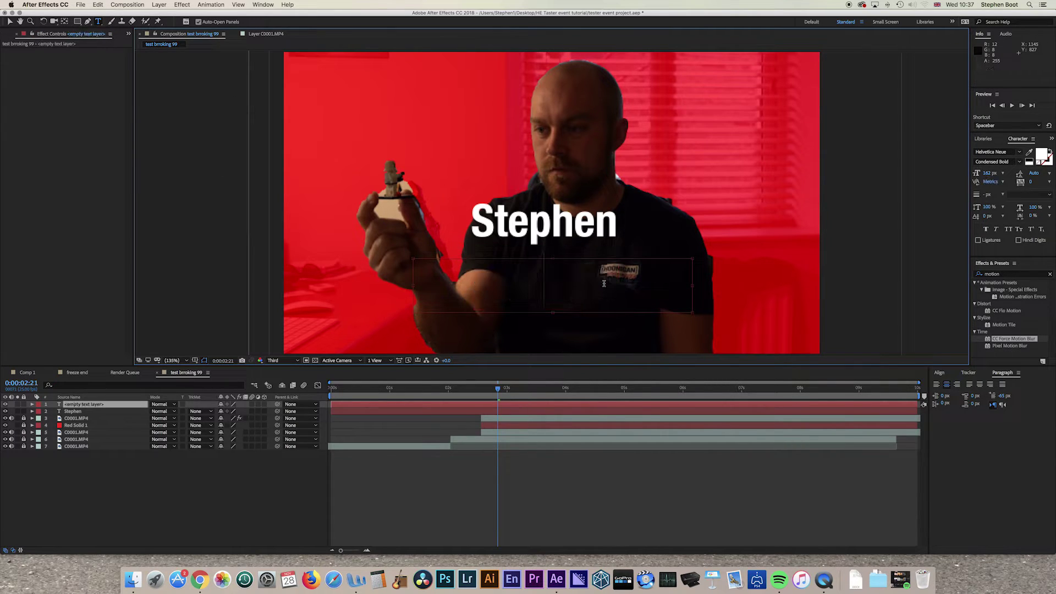
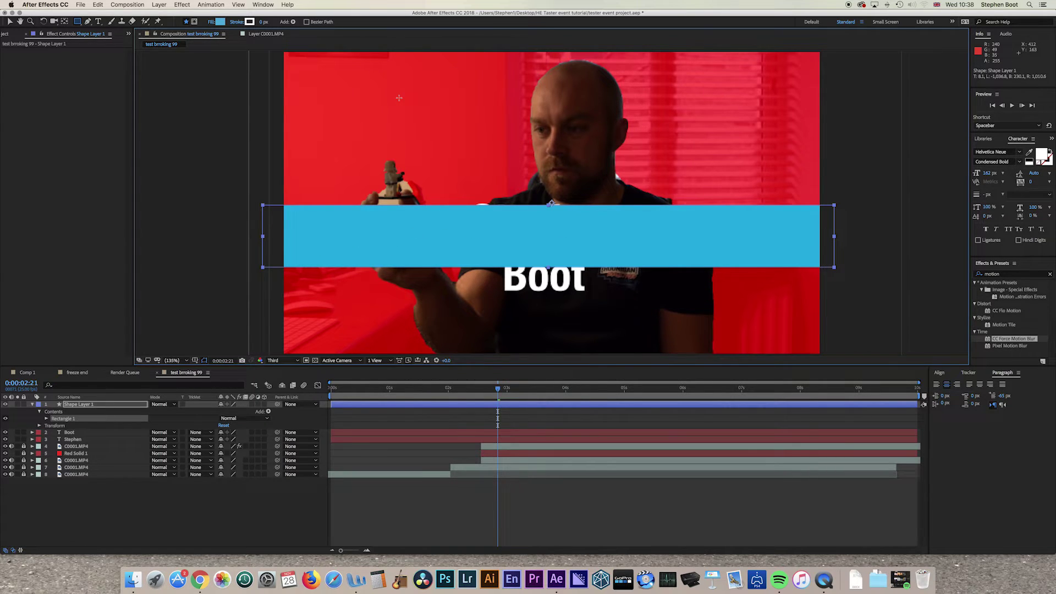
- Unlock the red solid, view it in its own layer viewer and return to the composition
left_click(23, 454)
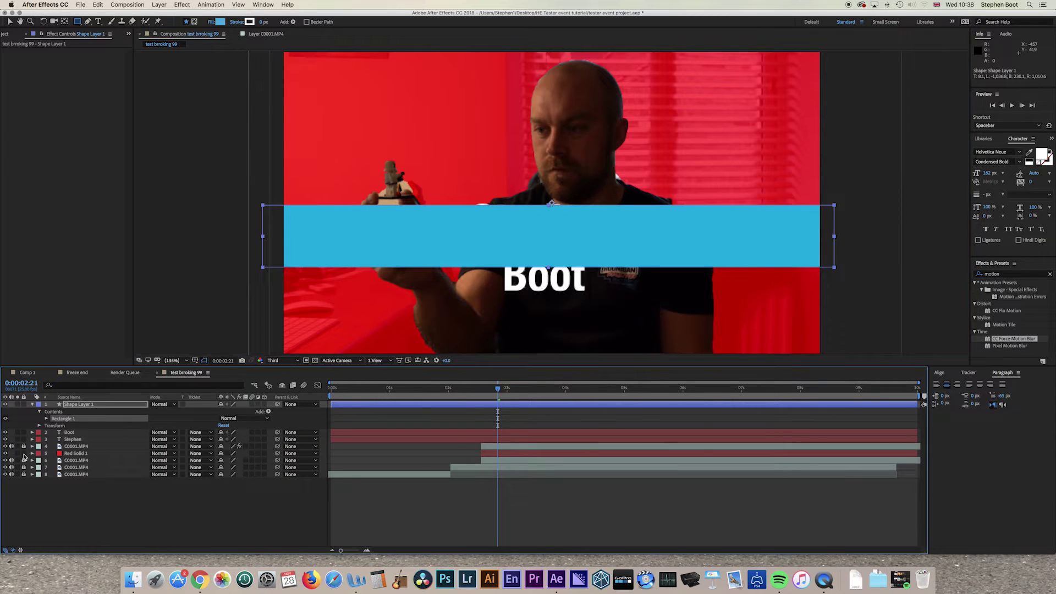
double_click(77, 453)
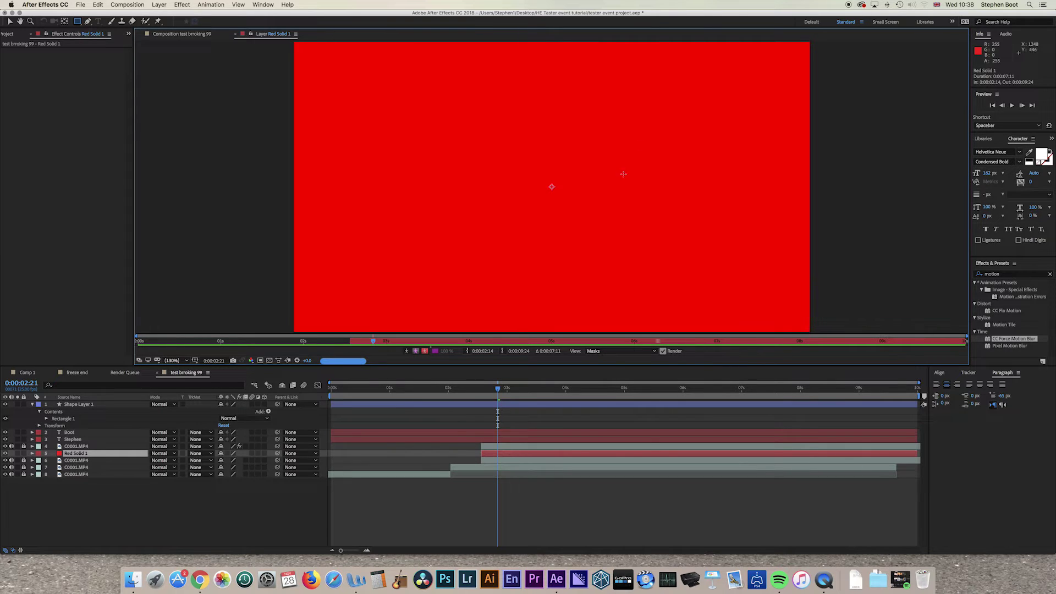
left_click(236, 34)
- Change the blue rectangle's fill colour to red with RGB values 225, 0, 0
left_click(470, 237)
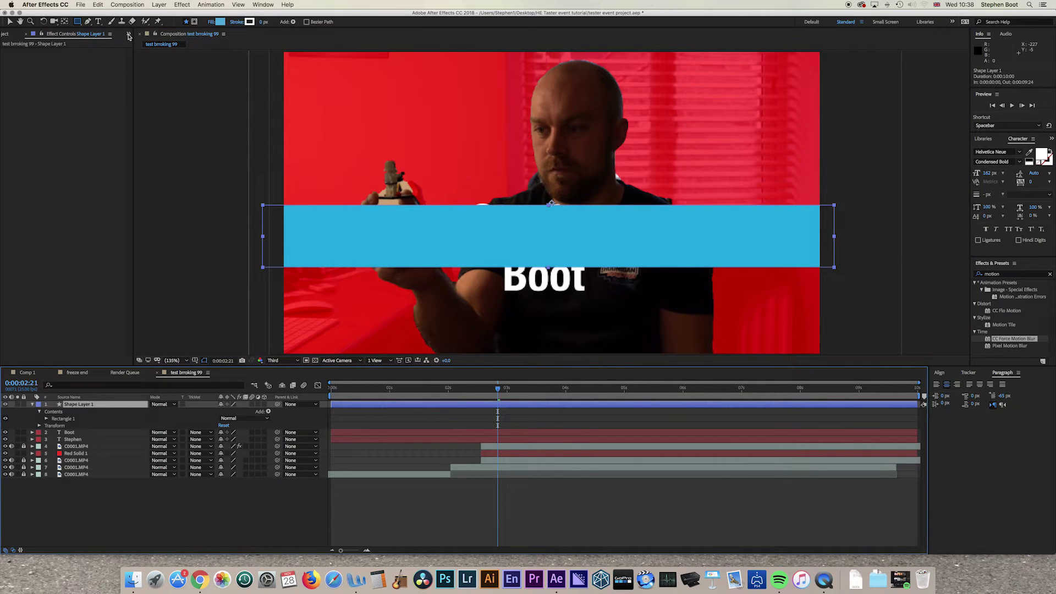
left_click(9, 22)
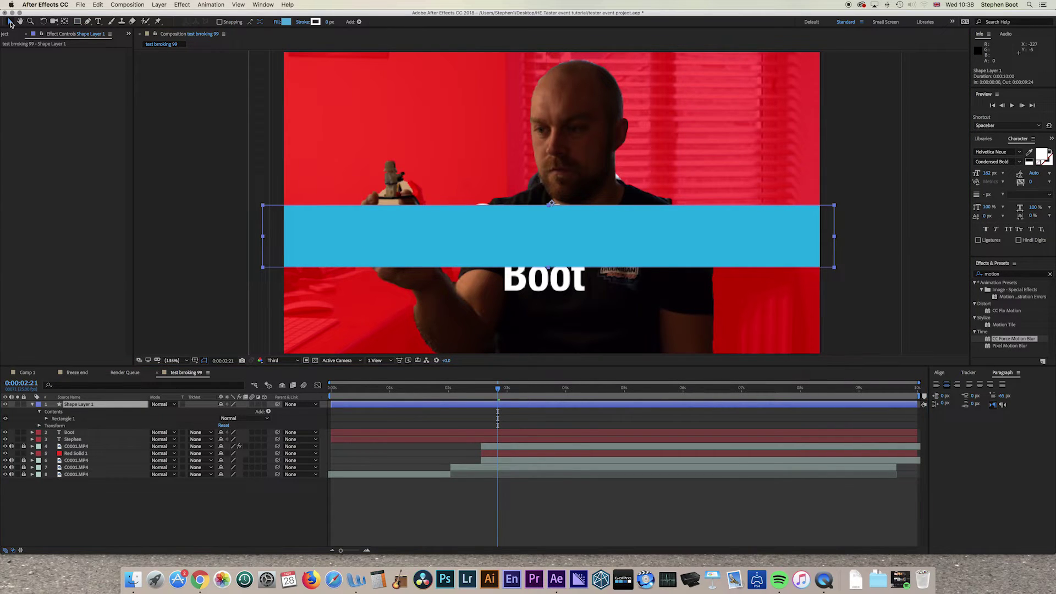
left_click(286, 22)
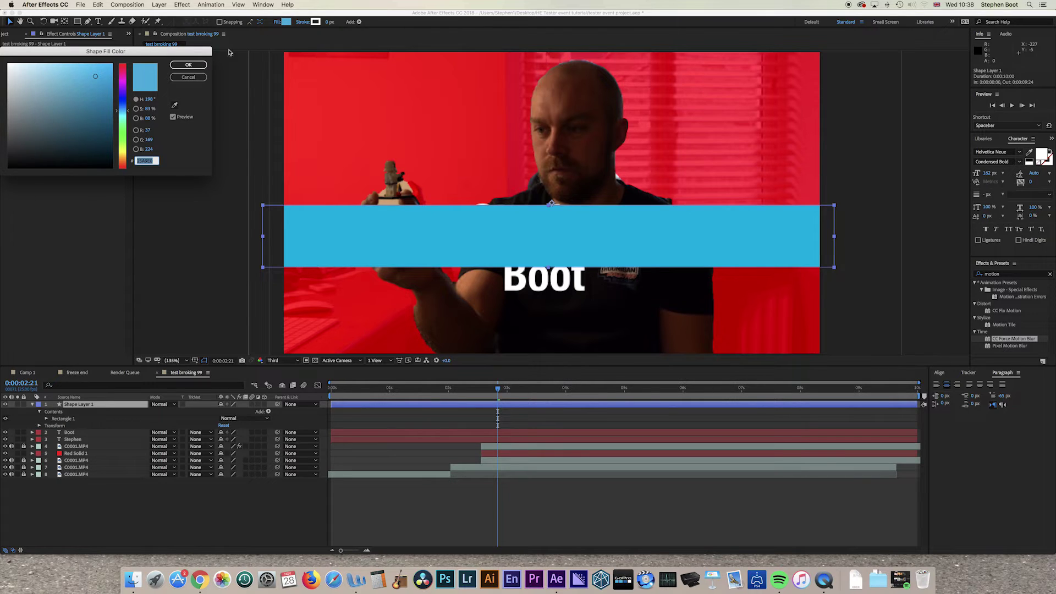
left_click(149, 140)
type("0")
left_click(148, 149)
type("0")
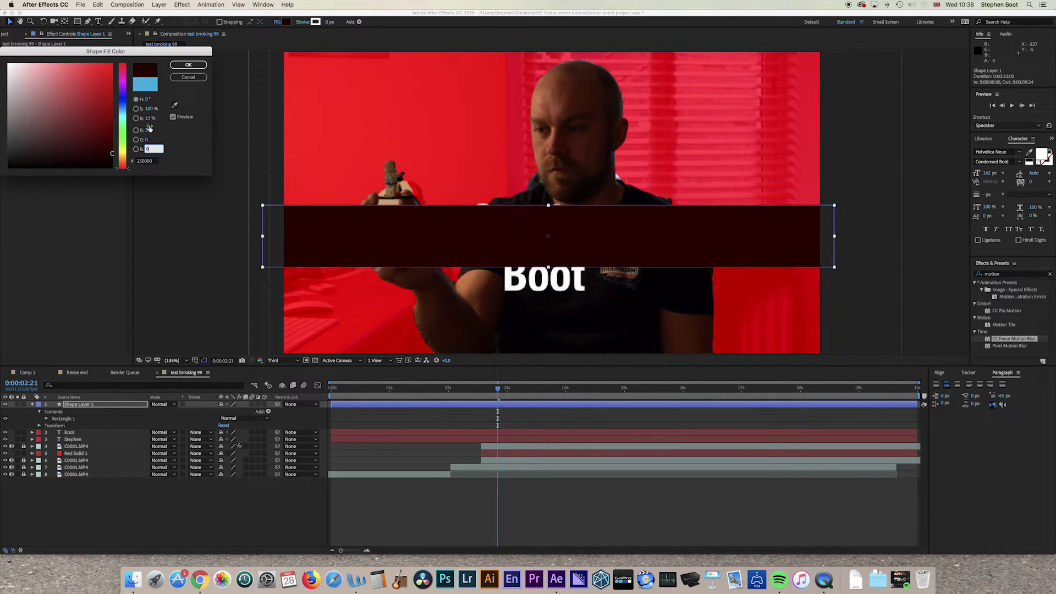
left_click(149, 131)
type("255")
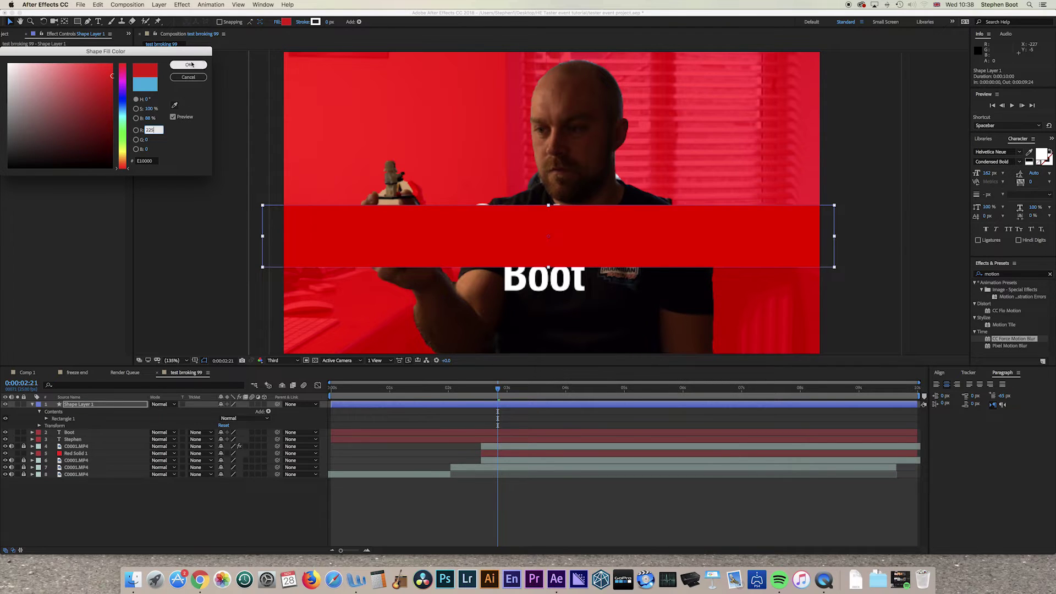
left_click(190, 65)
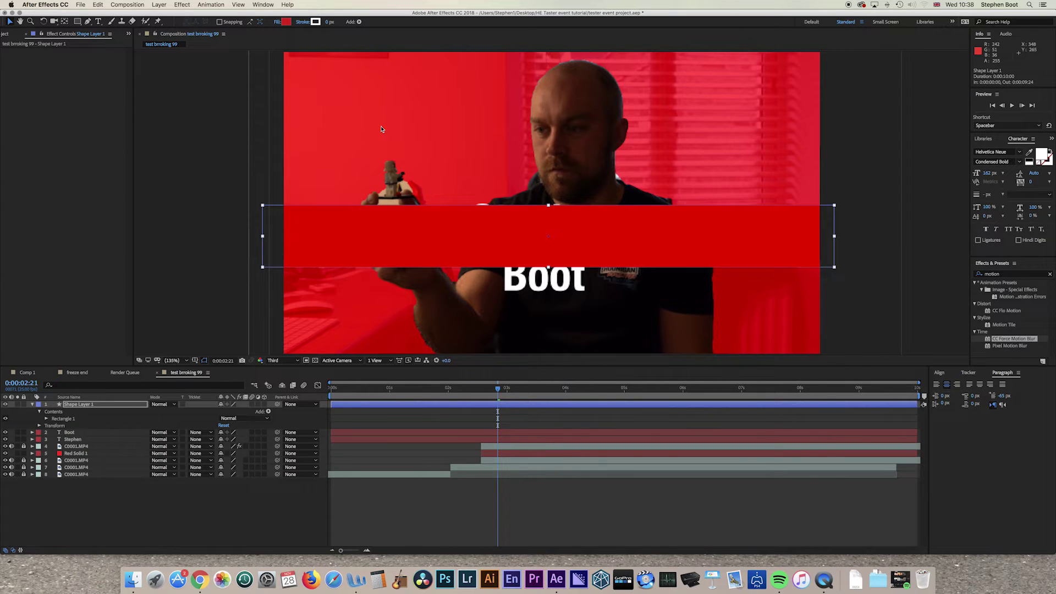
- Trim the start of the shape layer and both name text layers to 0:00:02:14
key("u")
left_click(481, 395)
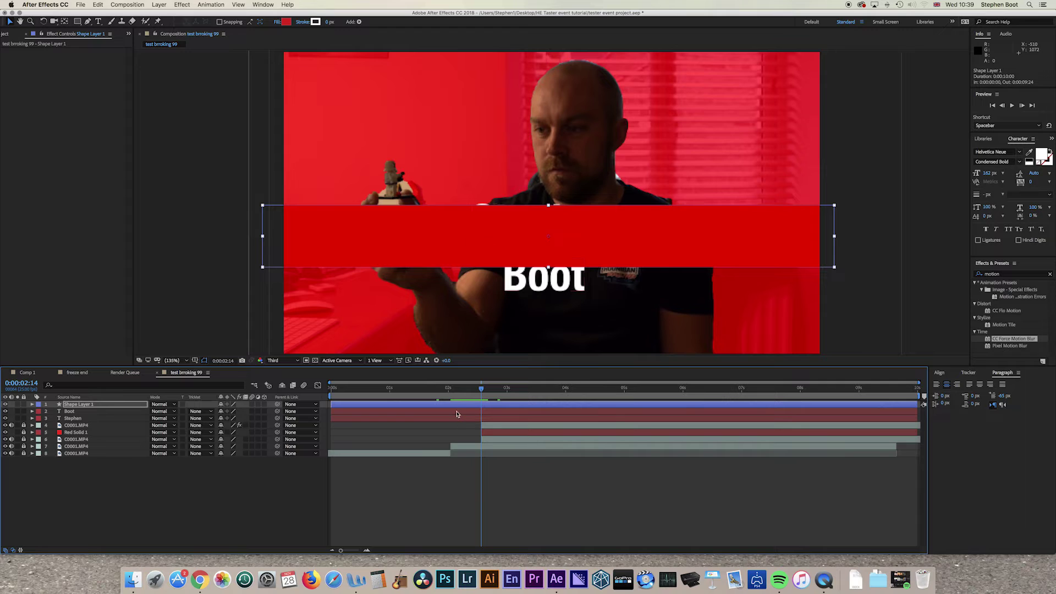
left_click(78, 419, "shift")
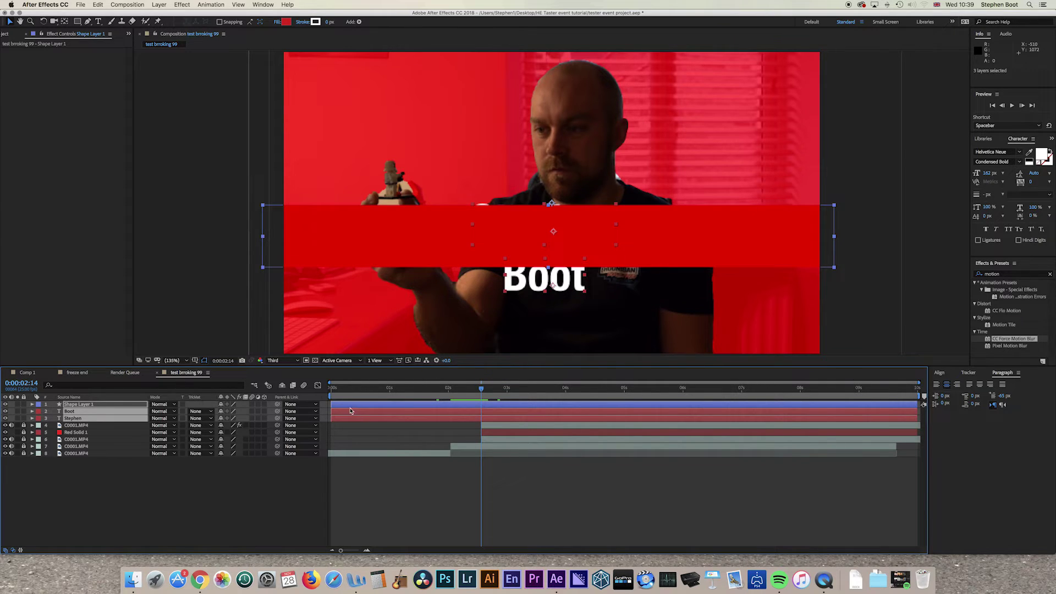
left_click_drag(333, 405, 500, 387)
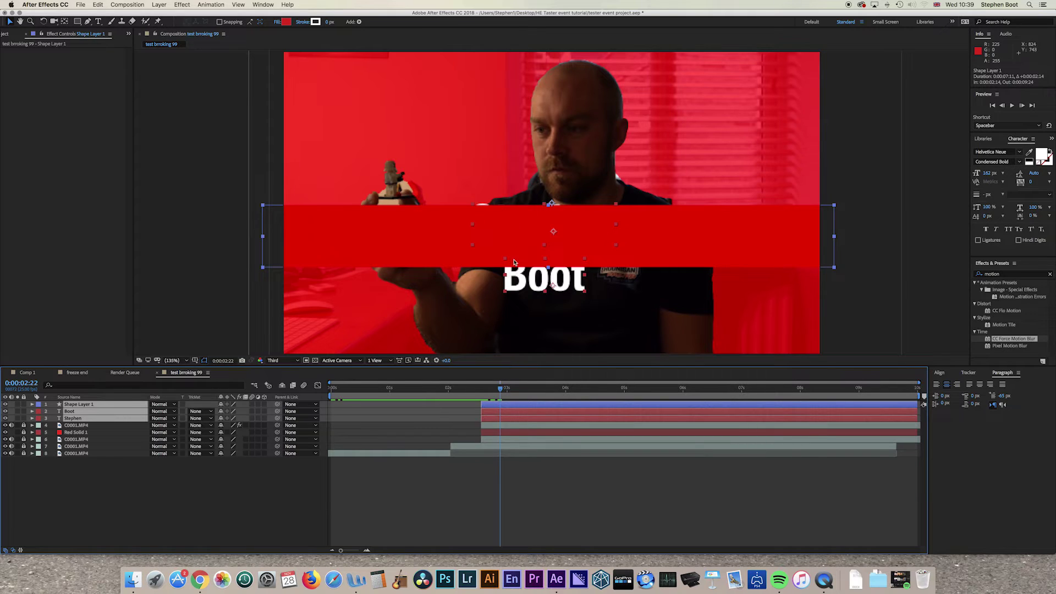
left_click(495, 500)
- Move the red bar's shape layer beneath both text layers and set its rotation to -10°
left_click(88, 405)
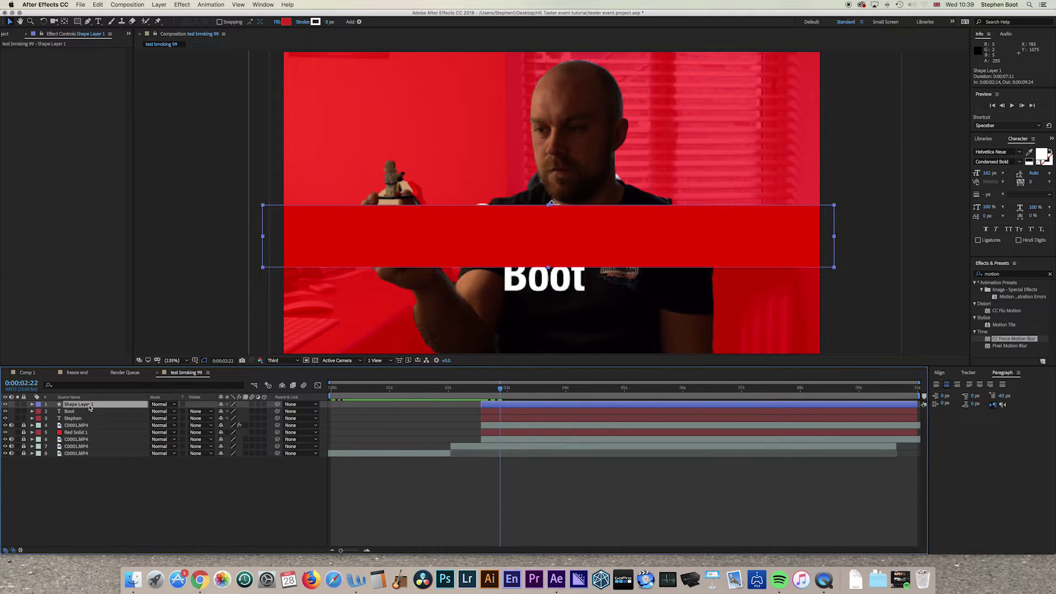
left_click_drag(89, 408, 88, 422)
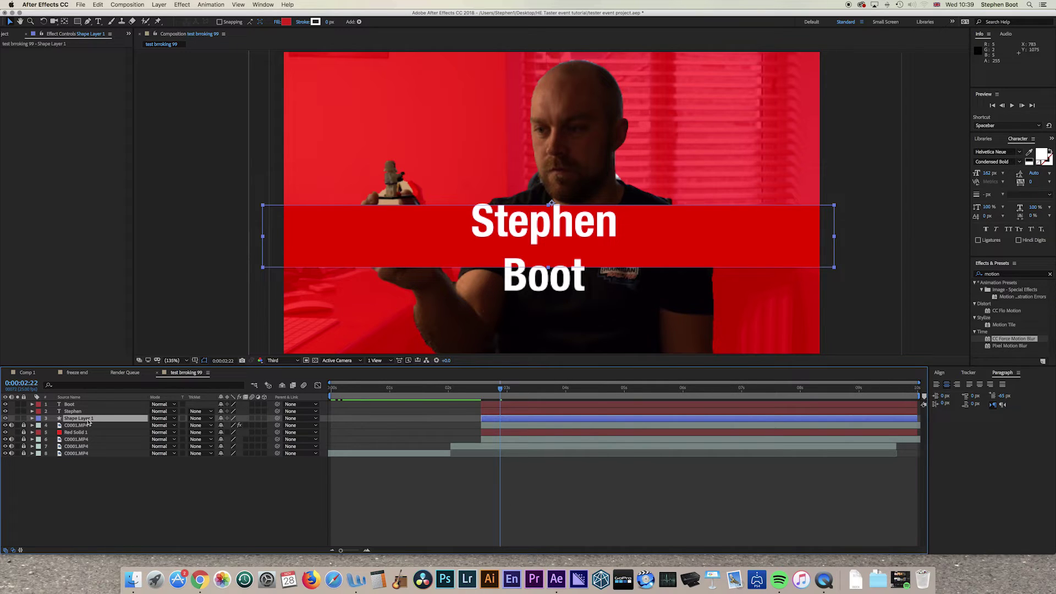
left_click(32, 418)
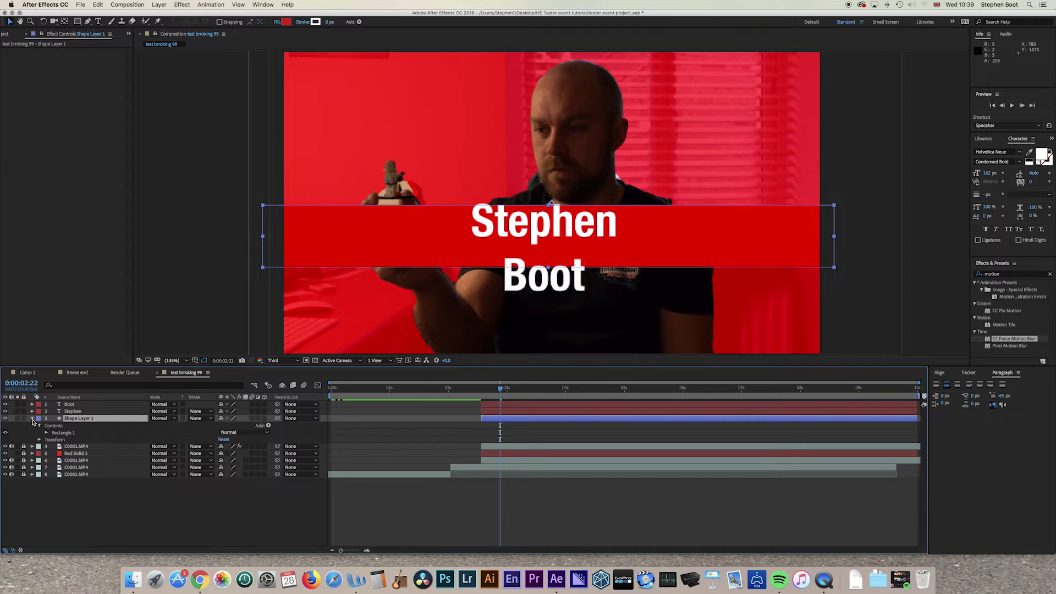
left_click(39, 439)
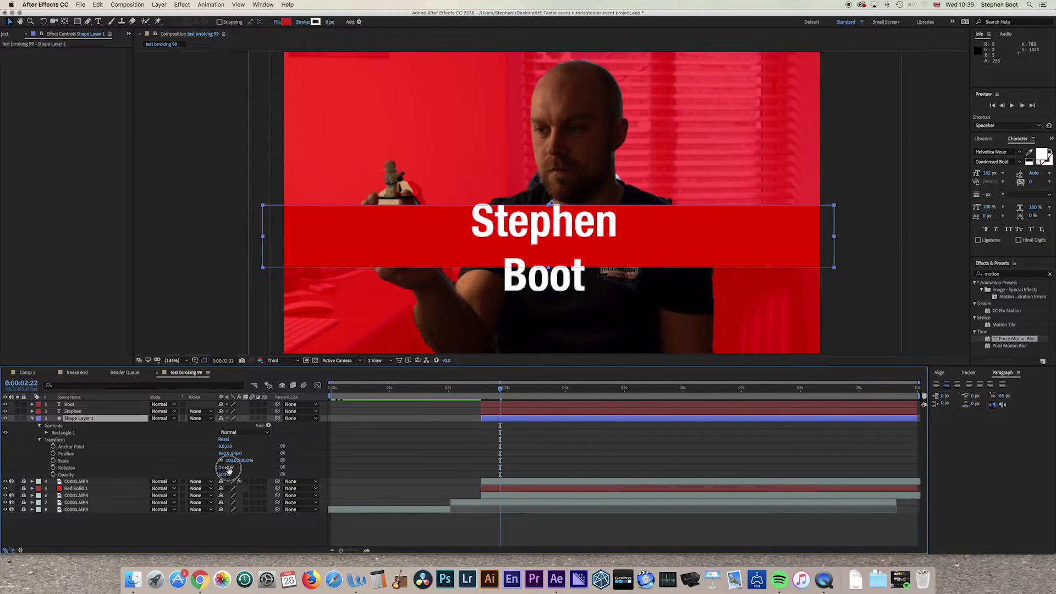
left_click_drag(228, 468, 234, 469)
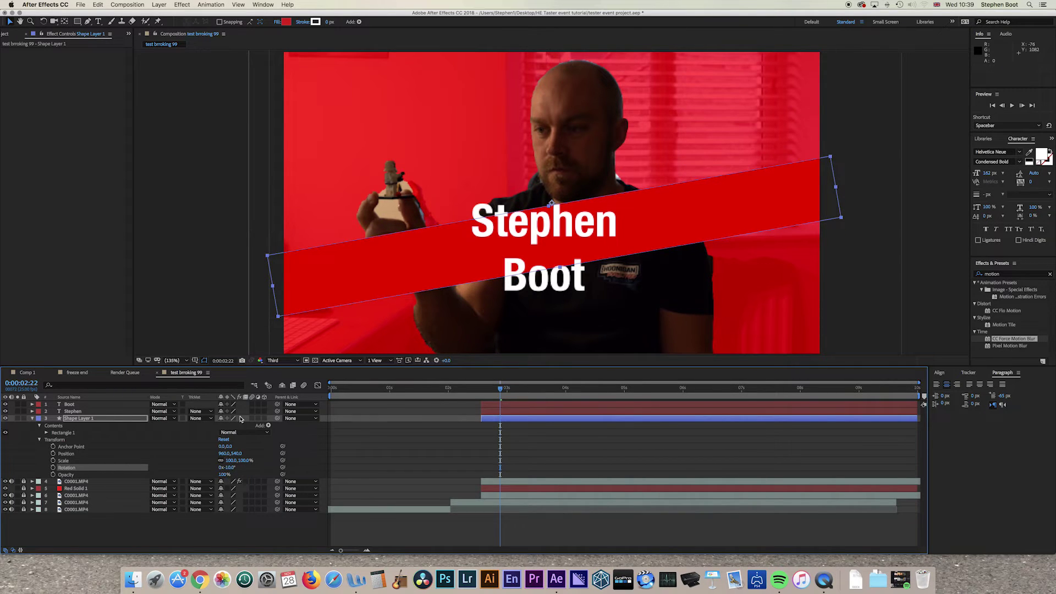
left_click(510, 432)
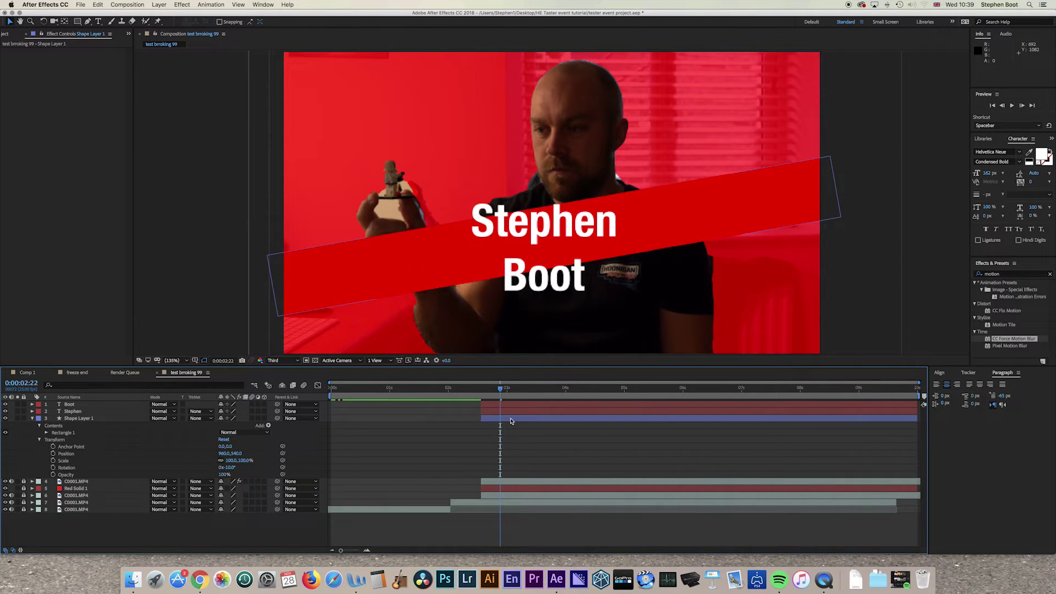
- Widen the tilted red bar symmetrically so both ends extend further beyond the frame edges
left_click(433, 229)
double_click(272, 290)
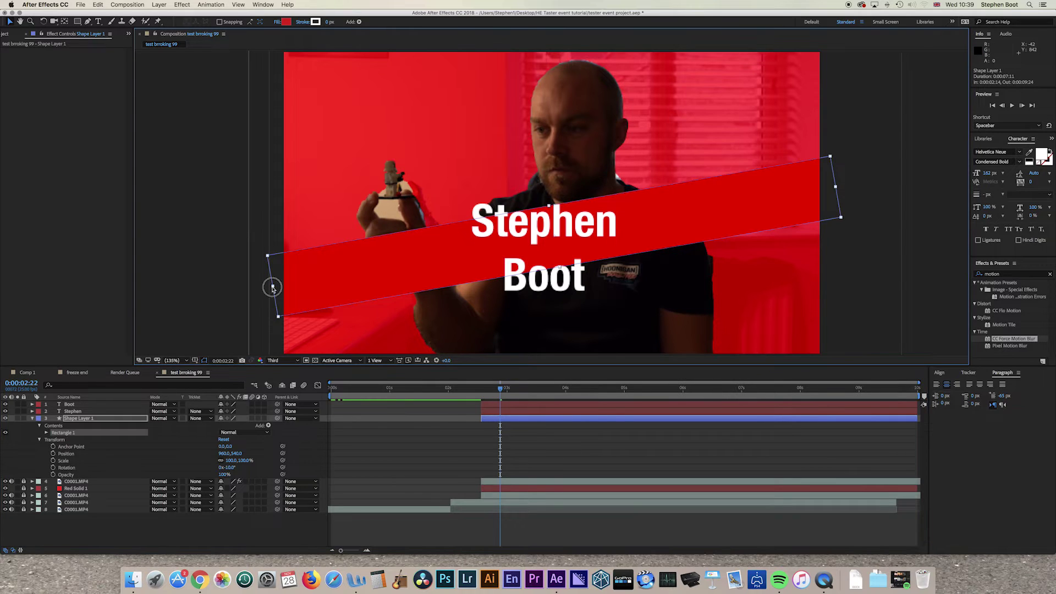
left_click_drag(272, 287, 255, 288)
left_click(492, 436)
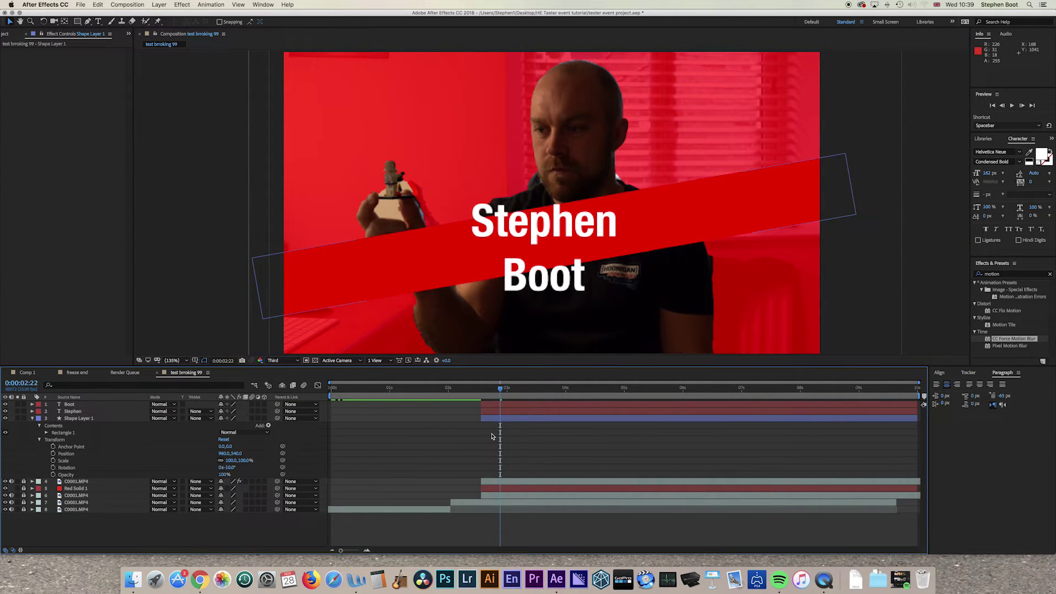
left_click(221, 438)
- Set the rotation of both the first-name and surname text layers to -10° to match the red bar
left_click(104, 419)
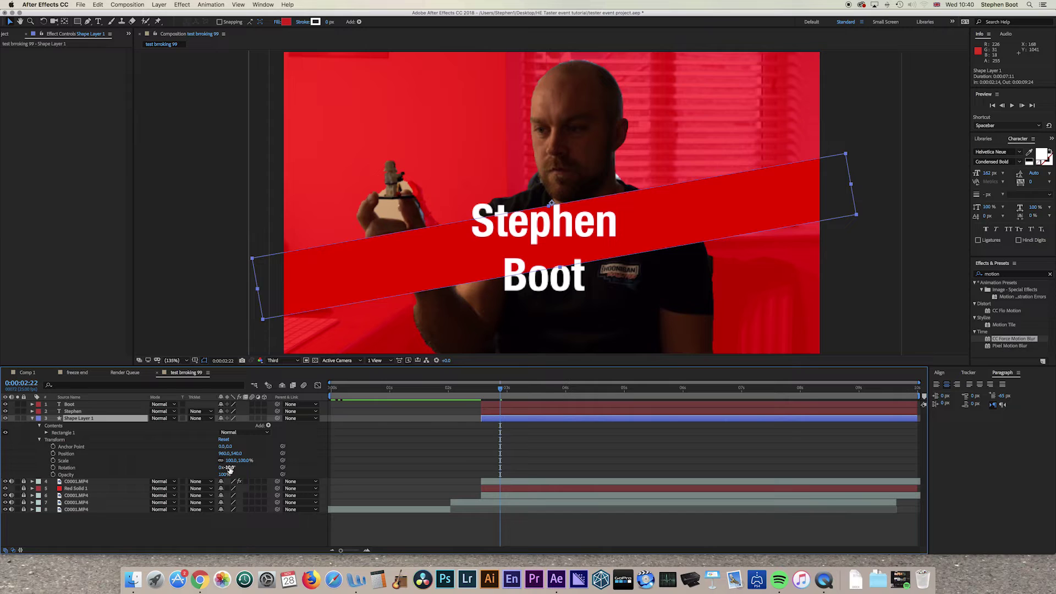
left_click(32, 412)
left_click(32, 405)
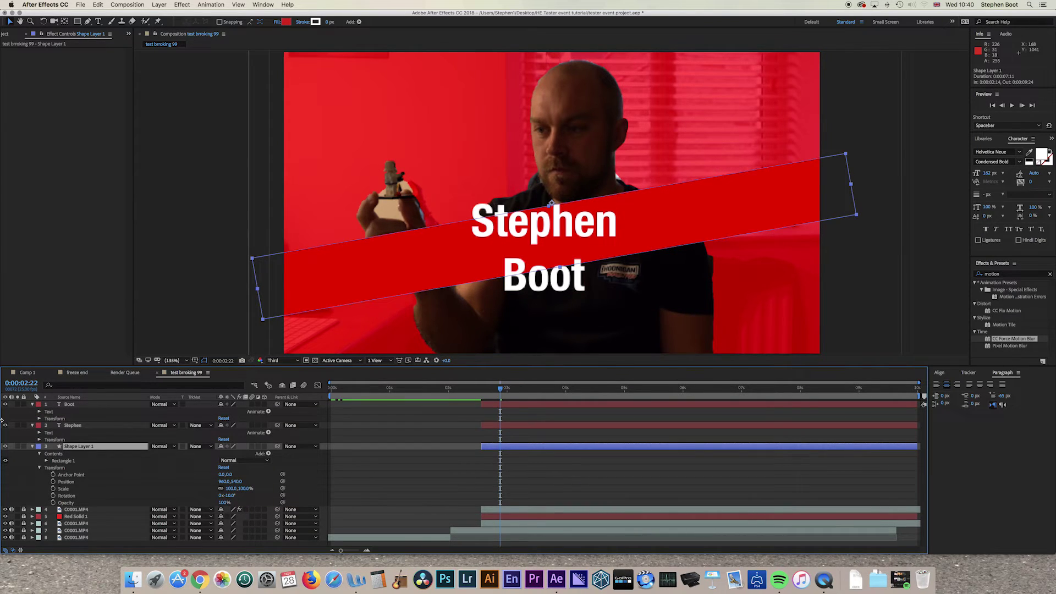
left_click(39, 440)
left_click_drag(236, 472, 224, 447)
left_click(39, 424)
left_click(39, 418)
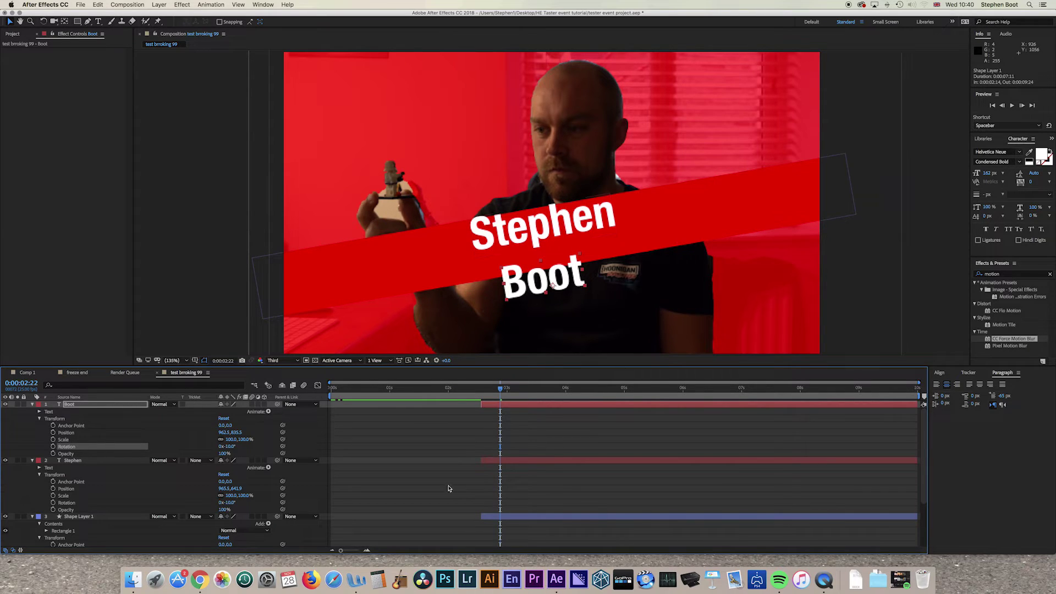
left_click(33, 461)
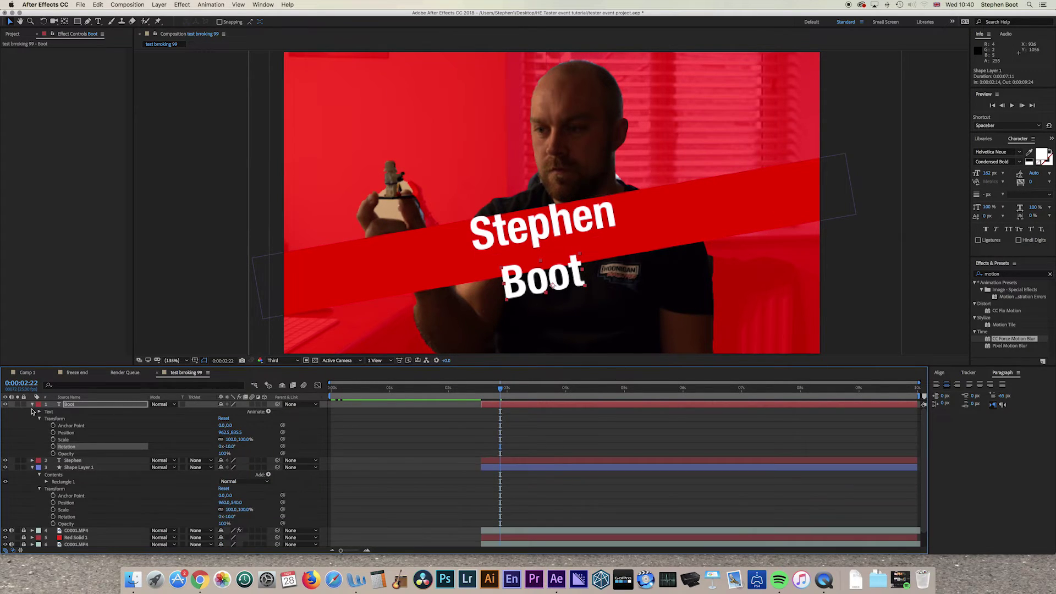
left_click(32, 405)
- Move the surname up onto the red bar and place the first name directly above it, overlapping the bar's upper edge
left_click(73, 418)
left_click(70, 405)
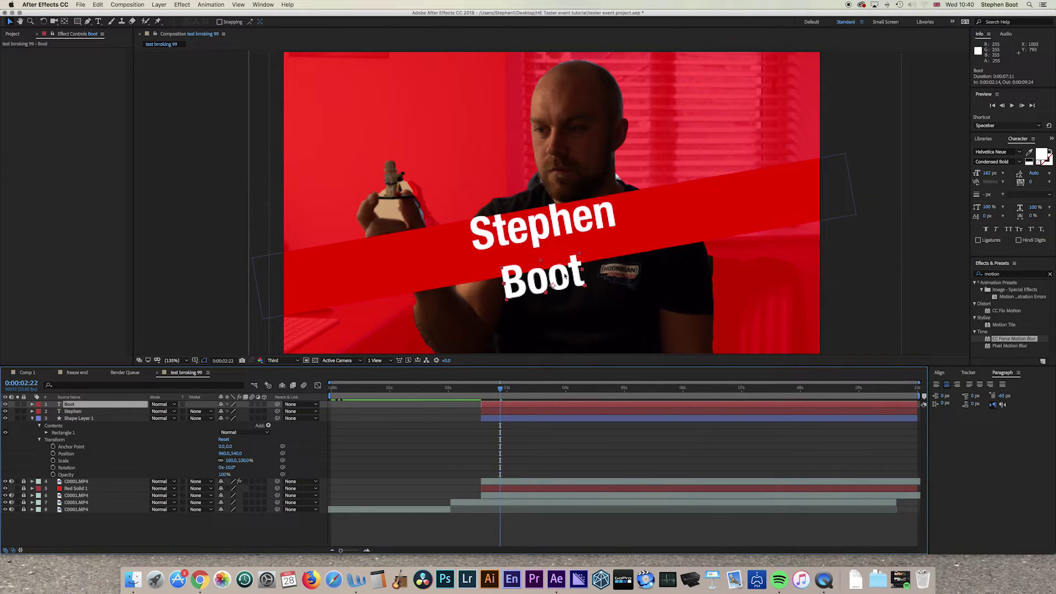
left_click_drag(567, 270, 568, 235)
left_click(481, 240)
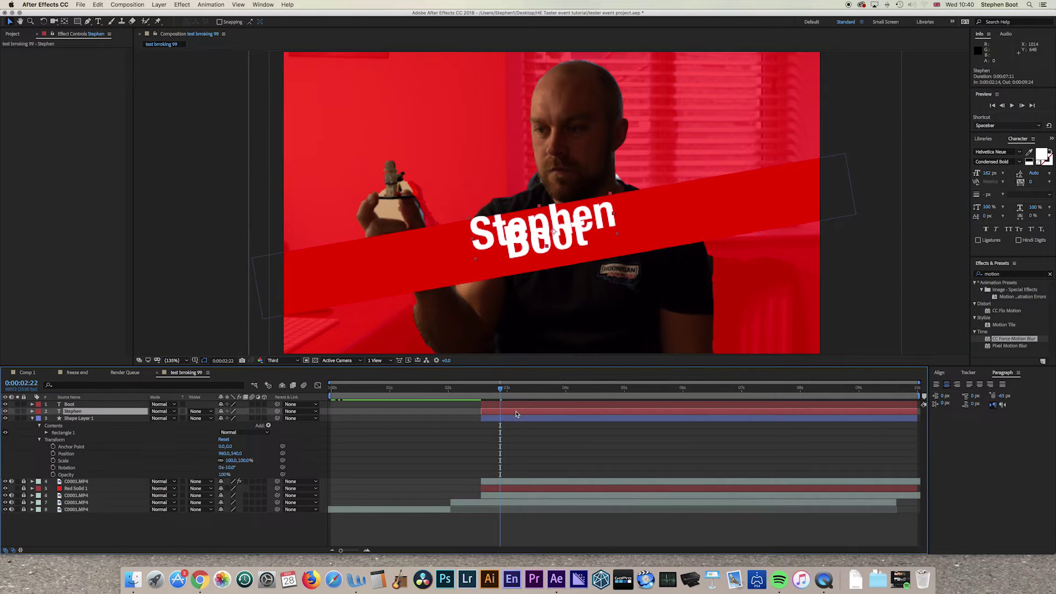
left_click_drag(480, 241, 485, 207)
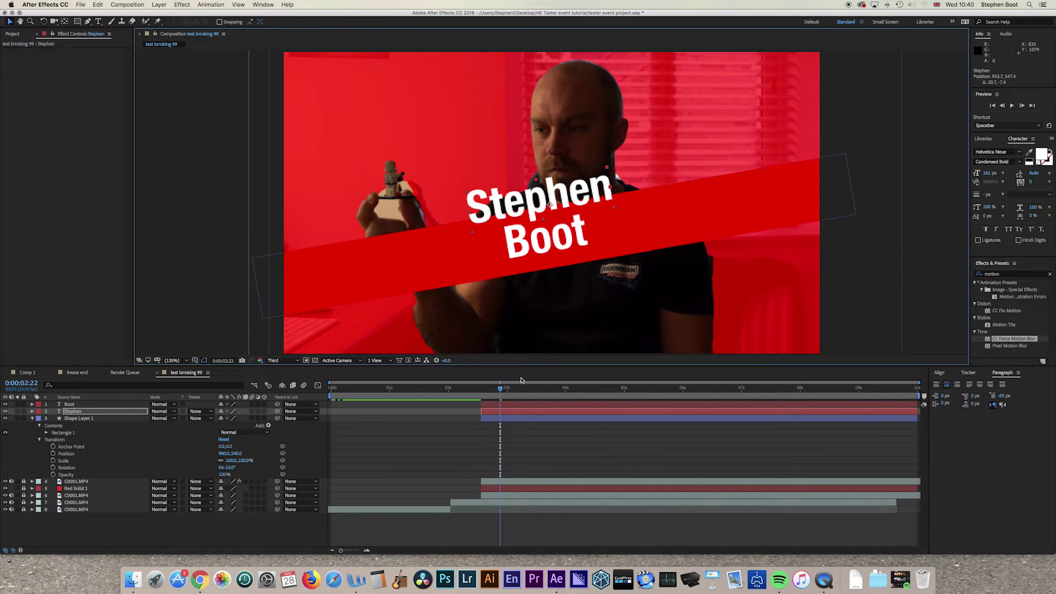
left_click_drag(560, 231, 565, 228)
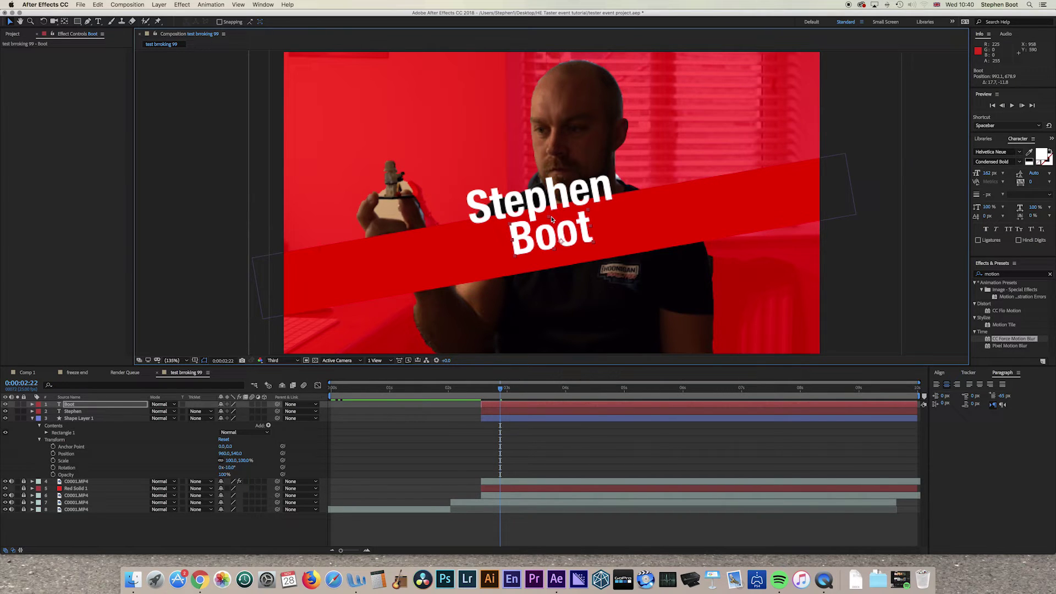
left_click_drag(552, 219, 541, 224)
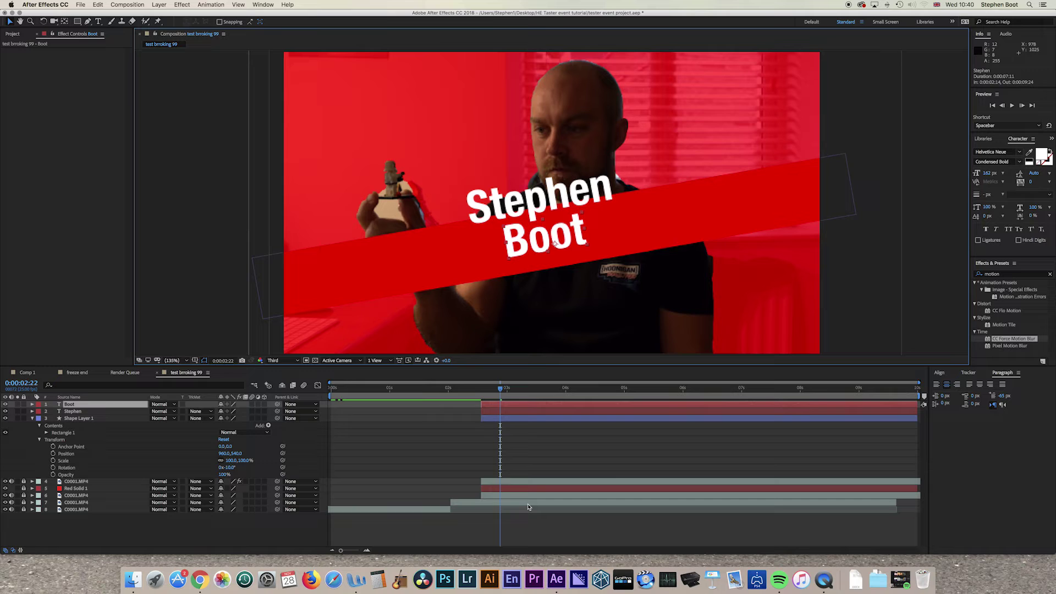
- Parent the surname text layer to Shape Layer 1
mouse_move(501, 390)
left_mouse_down()
mouse_move(514, 389)
mouse_move(451, 393)
mouse_move(494, 396)
left_mouse_up()
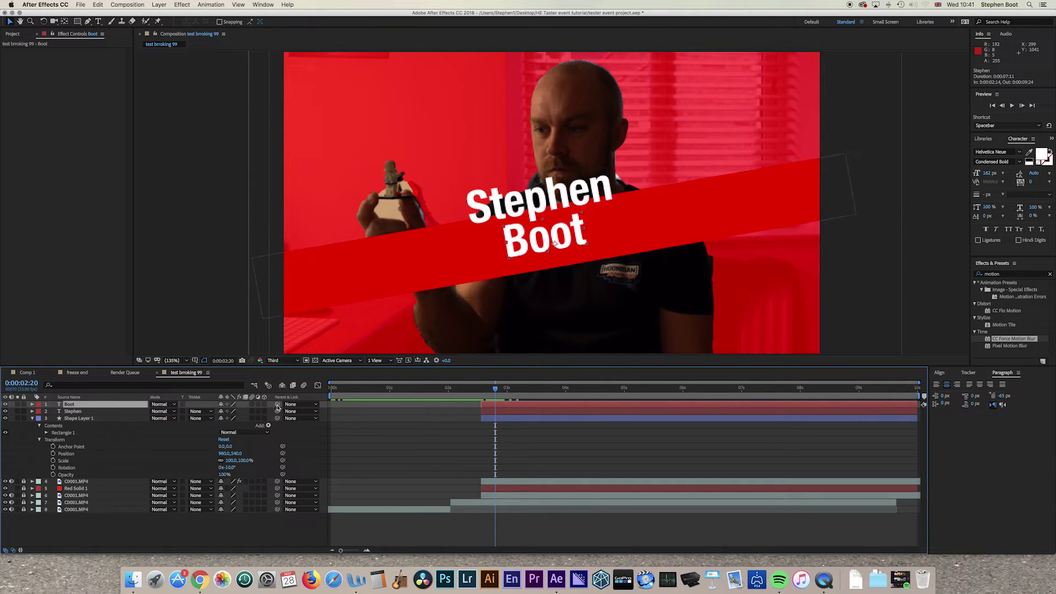
left_click(316, 405)
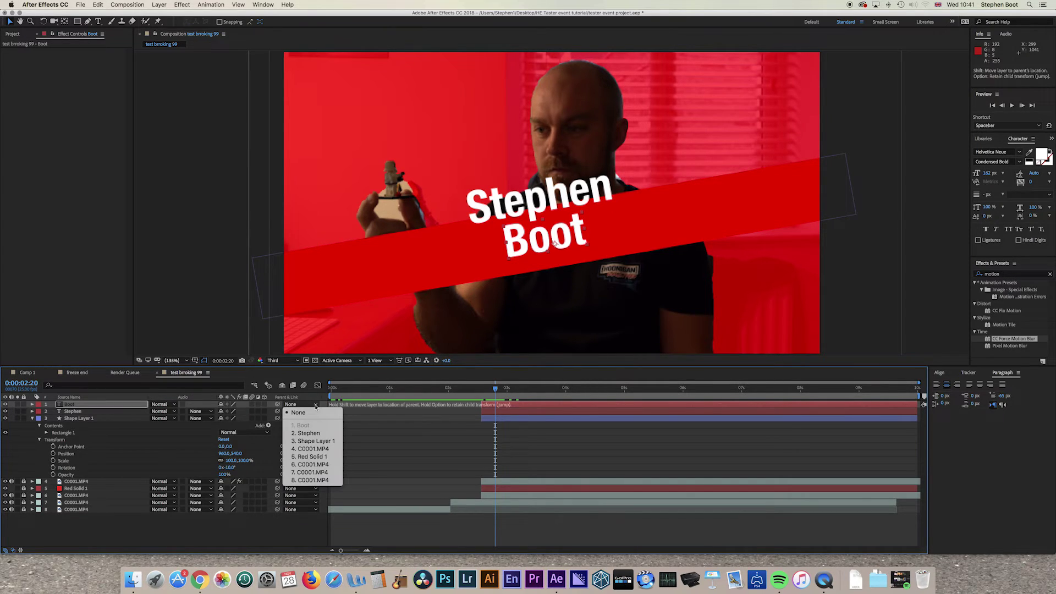
left_click(317, 441)
left_click_drag(277, 405, 85, 424)
- Keyframe the red bar's position at its current place at 0:00:03:03 and off the frame's right side at 3071.2, 172.1 at 0:00:02:16
left_click(98, 422)
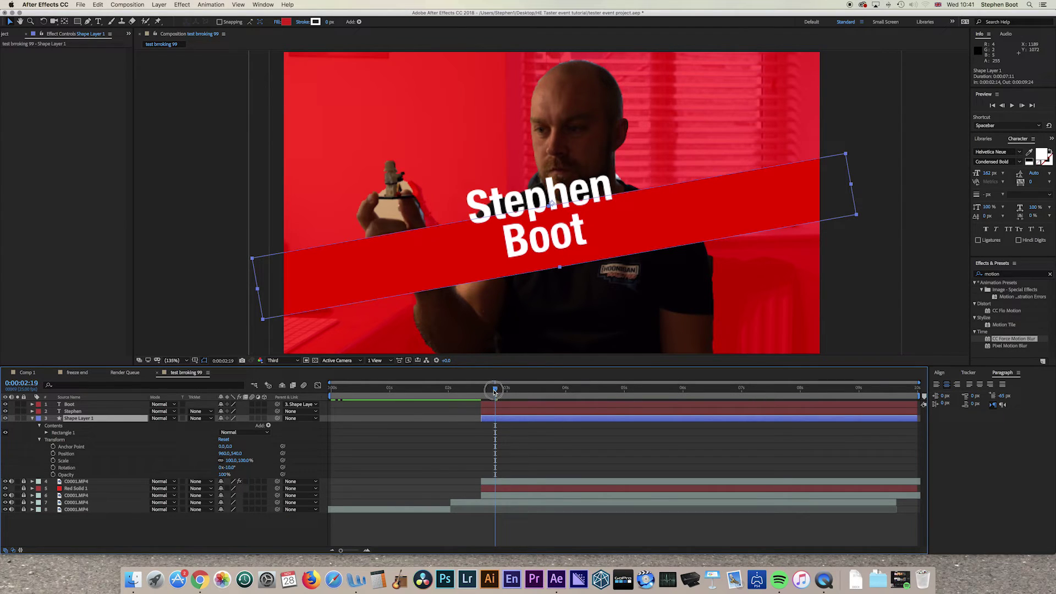
mouse_move(495, 389)
left_mouse_down()
mouse_move(484, 392)
mouse_move(513, 391)
left_mouse_up()
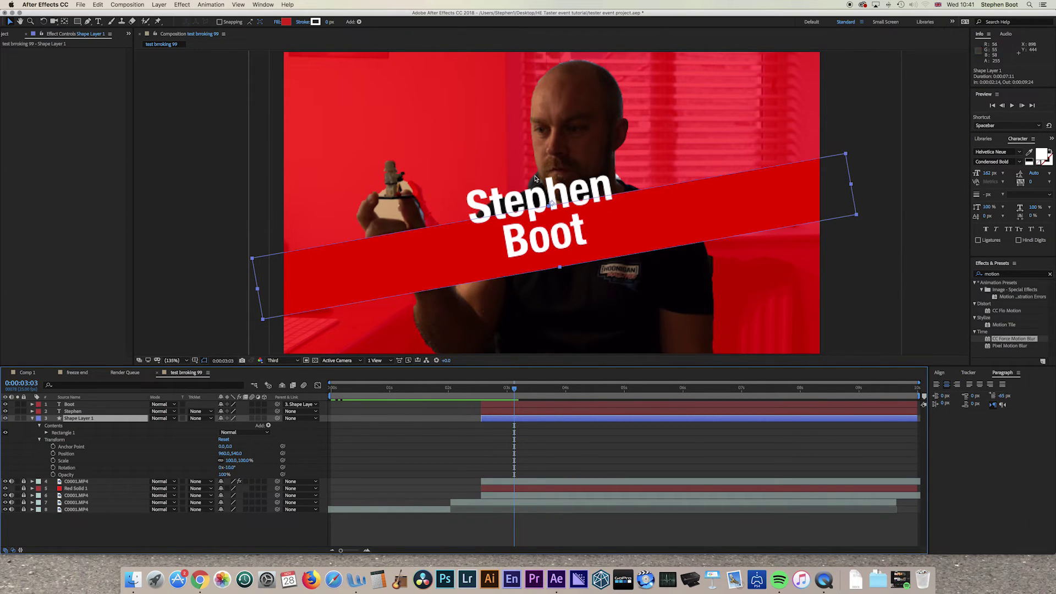
left_click(54, 454)
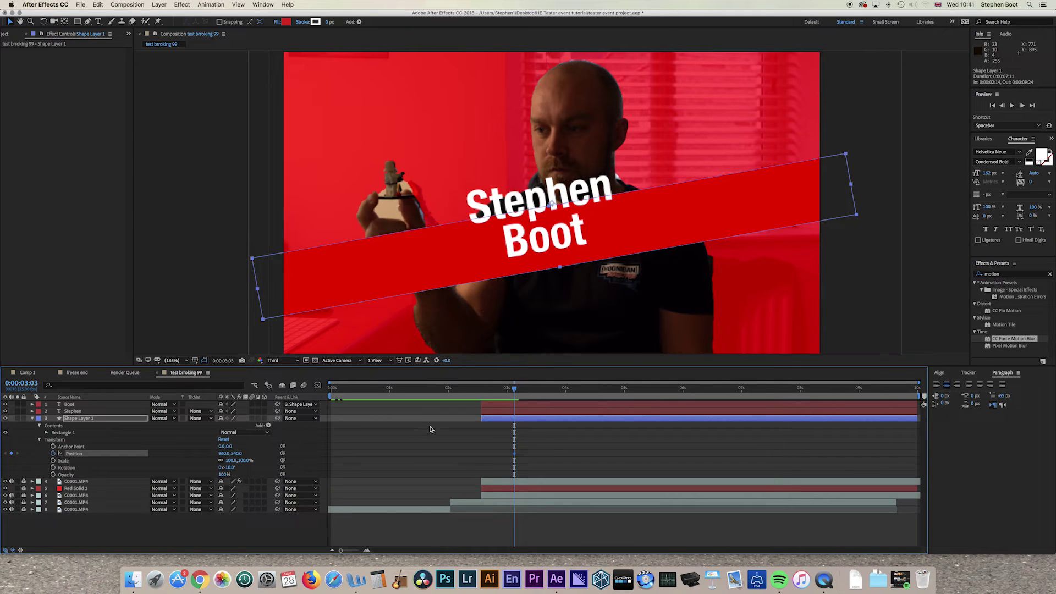
left_click_drag(510, 389, 485, 389)
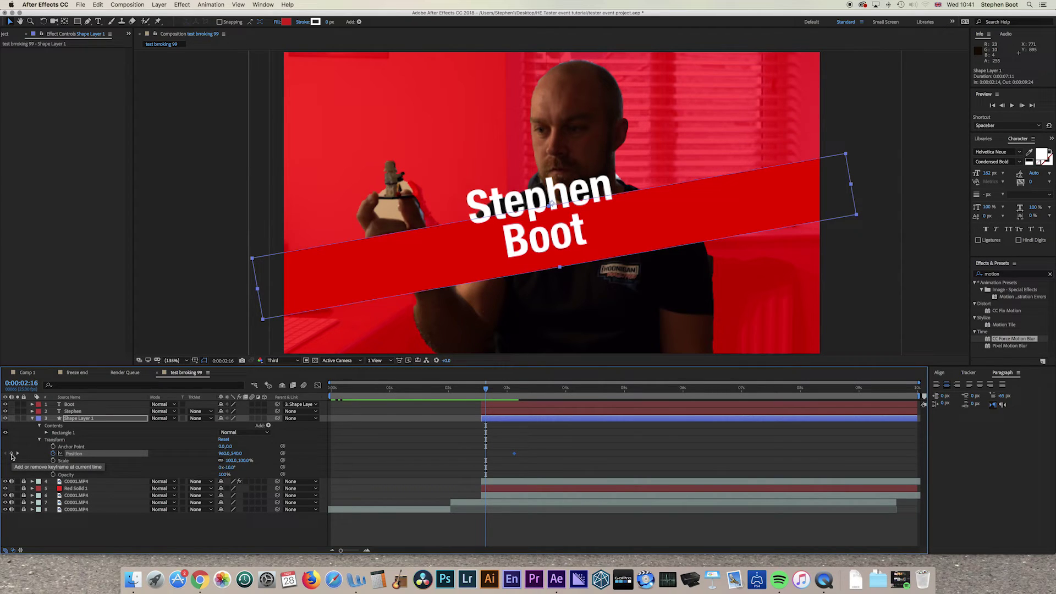
left_click(12, 454)
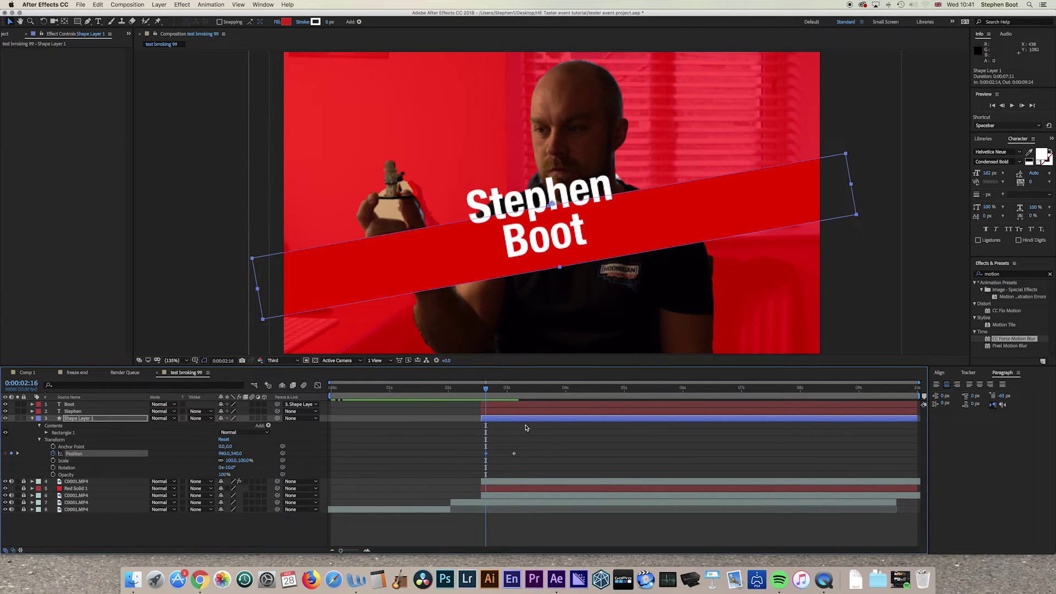
left_click_drag(384, 276, 926, 180)
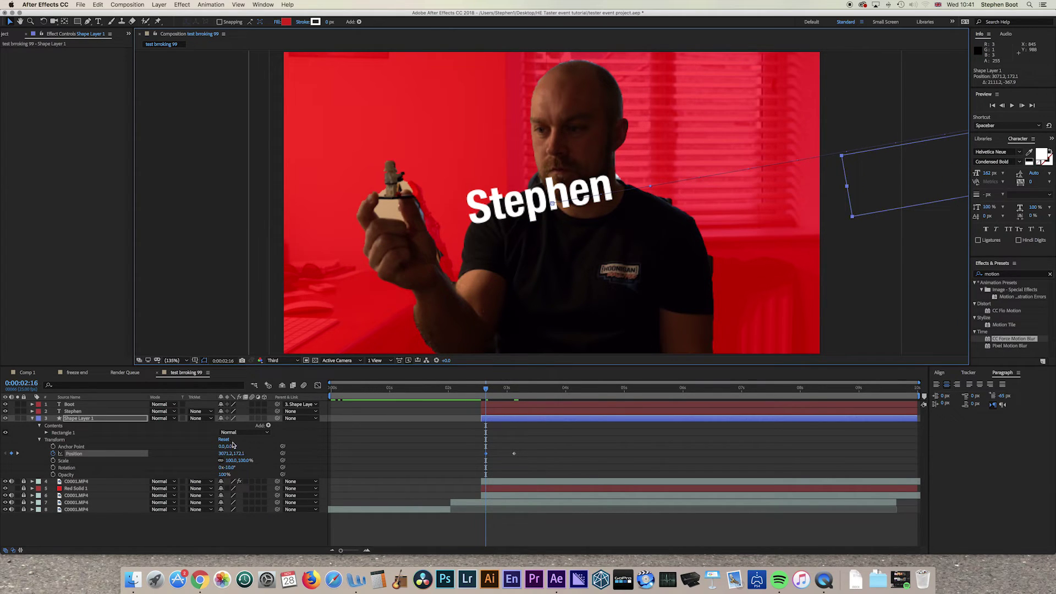
- Turn the first-name text layer into a 3D layer with its transform properties expanded
mouse_move(486, 389)
left_mouse_down()
mouse_move(513, 390)
mouse_move(486, 393)
left_mouse_up()
left_click(32, 418)
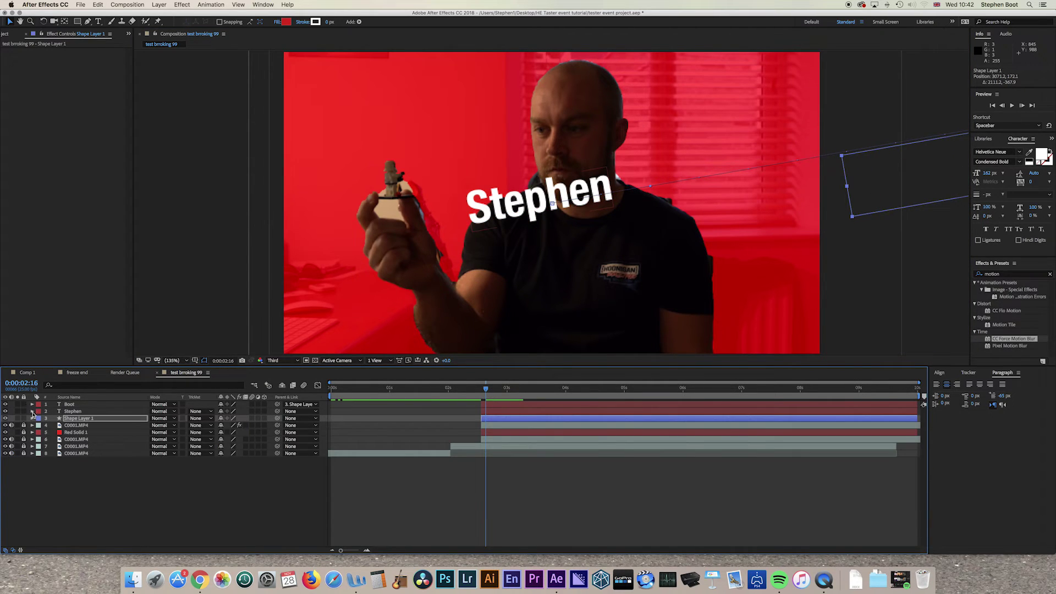
left_click(32, 411)
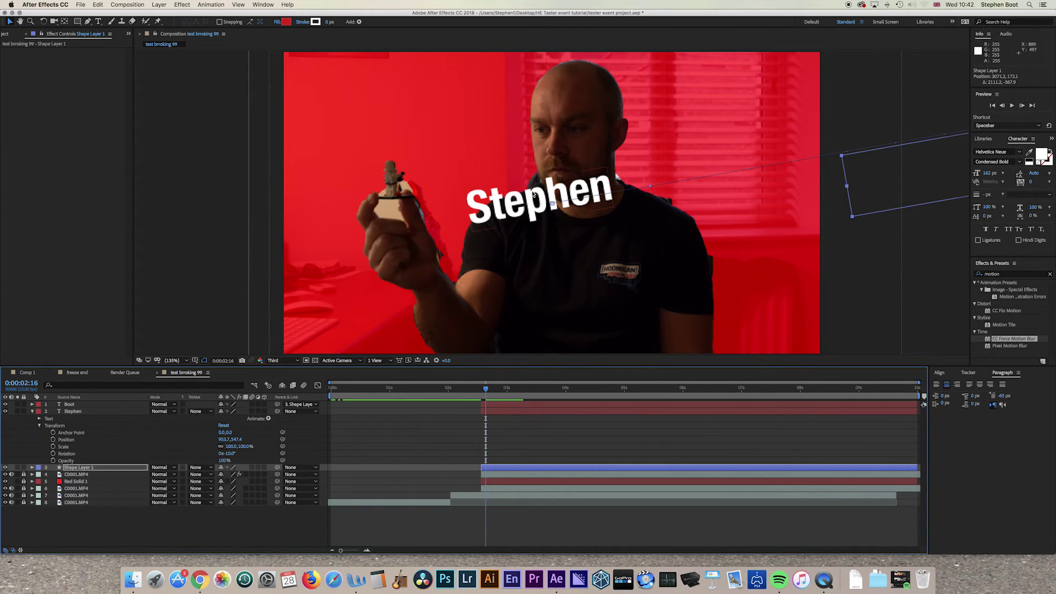
left_click(265, 412)
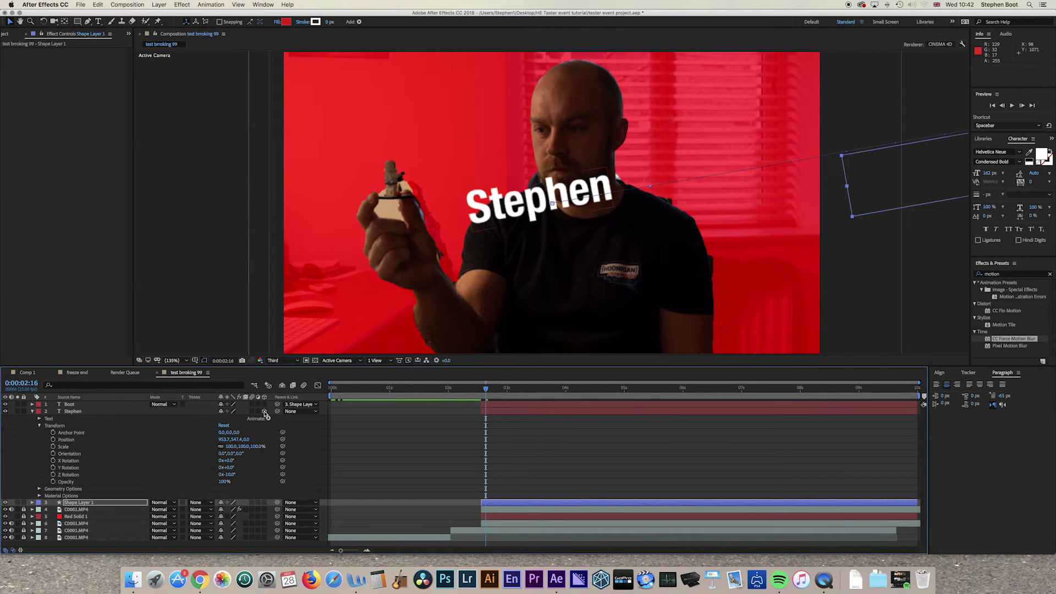
- Add position keyframes to the first-name text layer at 0:00:03:03 and 0:00:02:16, aligned with the red bar's position keyframes
left_click(30, 503)
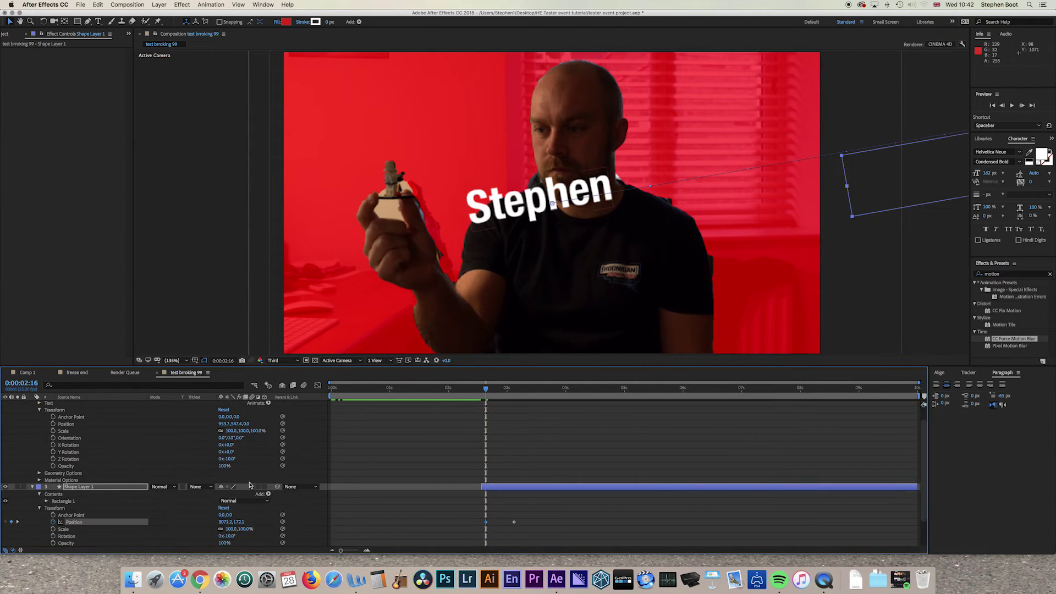
left_click(18, 522)
left_click(5, 522)
left_click(17, 522)
left_click(5, 522)
left_click(17, 522)
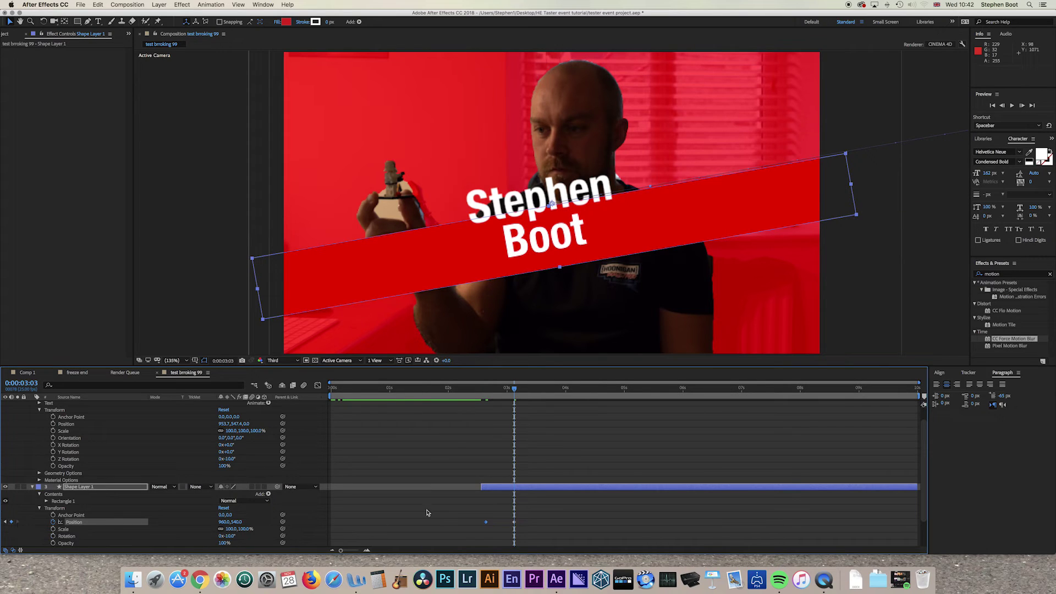
left_click(53, 424)
left_click(5, 522)
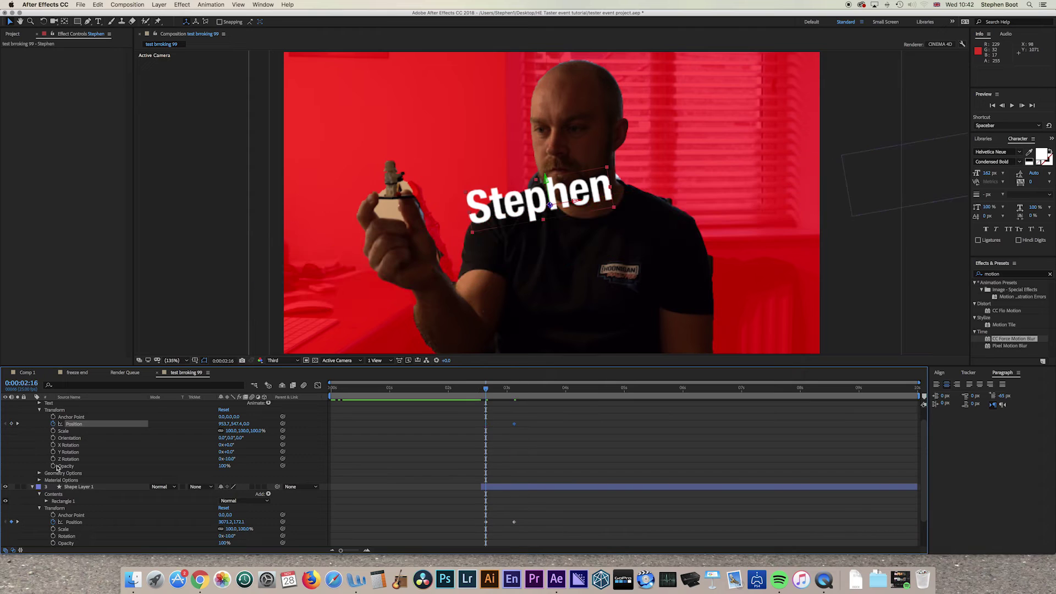
left_click(11, 424)
mouse_move(498, 391)
left_mouse_down()
mouse_move(516, 391)
mouse_move(486, 390)
left_mouse_up()
left_click(17, 424)
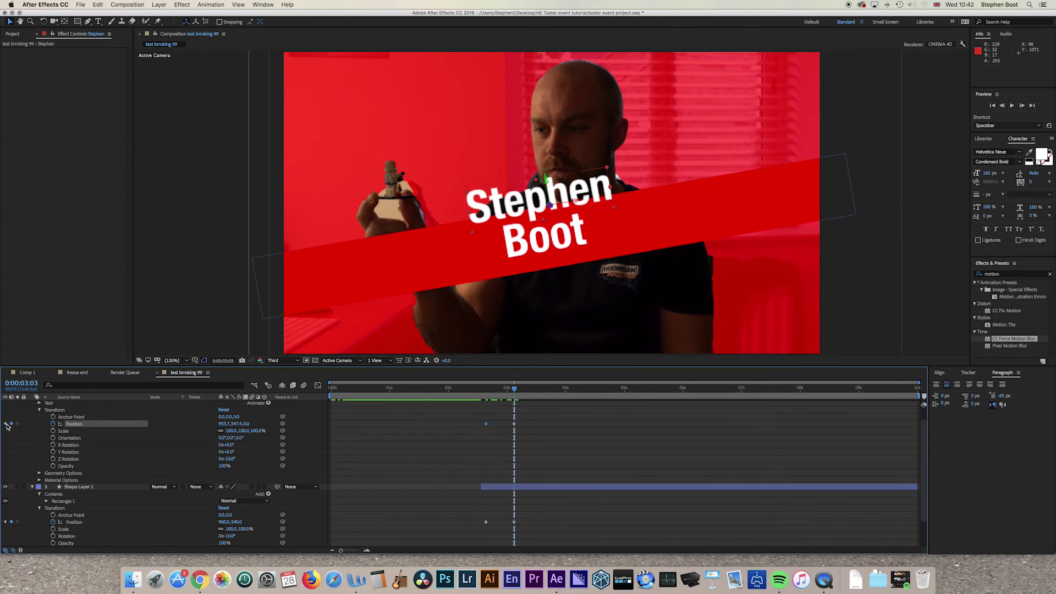
- Set the first-name text layer's Z position to -2698 at its 0:00:02:16 keyframe so it starts behind the camera
left_click(7, 424)
left_click_drag(246, 425, 48, 423)
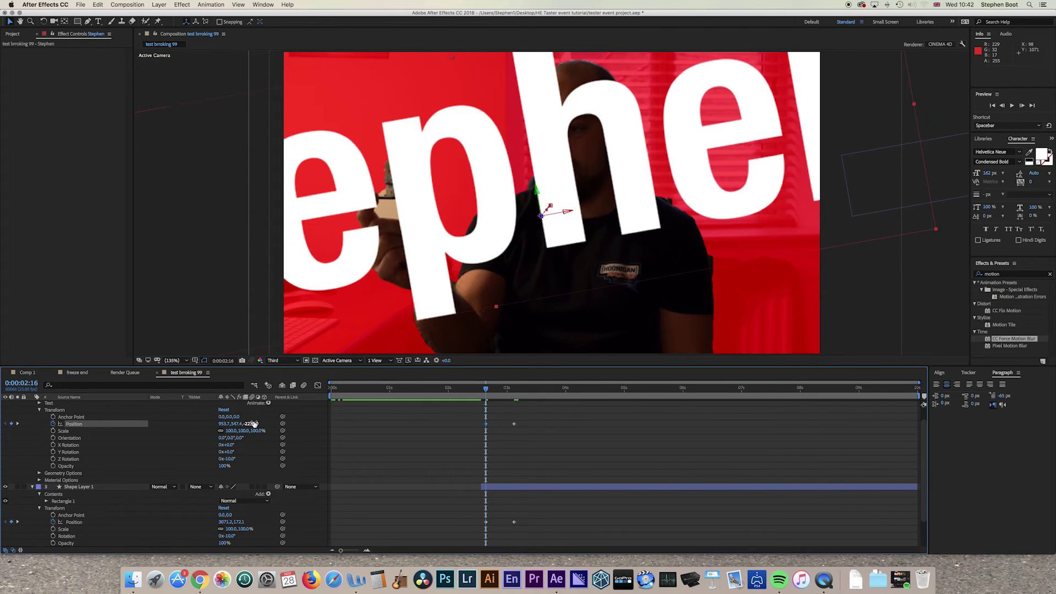
mouse_move(254, 425)
left_mouse_down()
mouse_move(222, 423)
mouse_move(245, 423)
mouse_move(236, 424)
left_mouse_up()
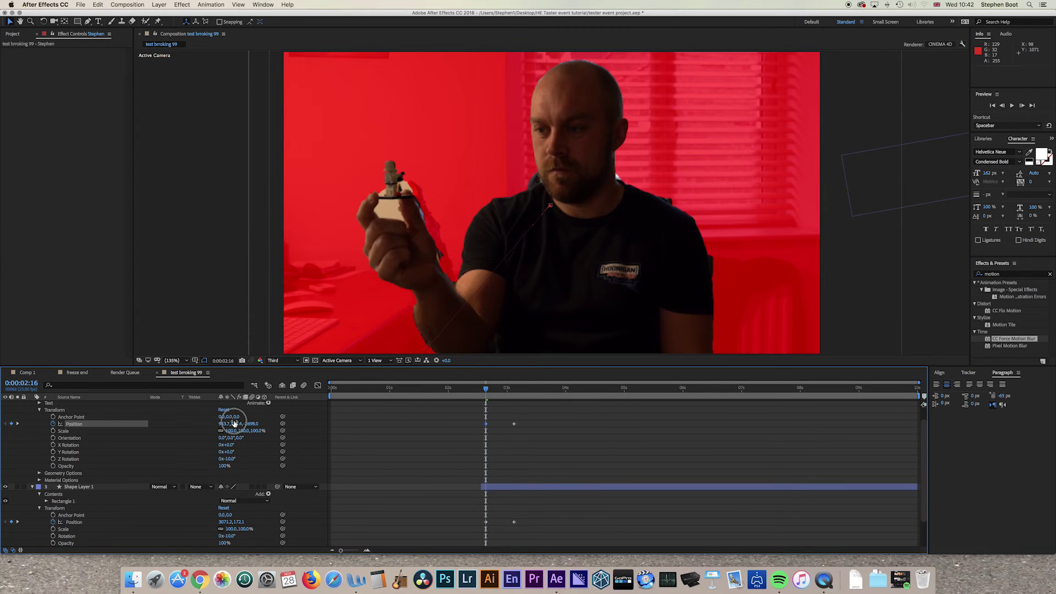
- Play the title animation from about 0:00:02:04 to check how the red bar and both names enter
left_click_drag(489, 391, 458, 390)
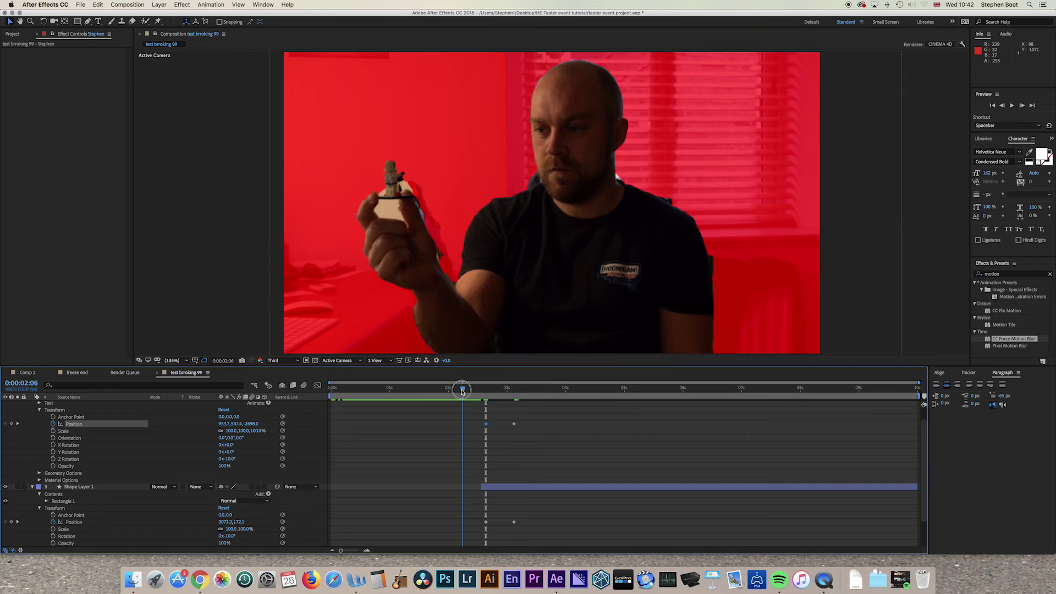
key("space")
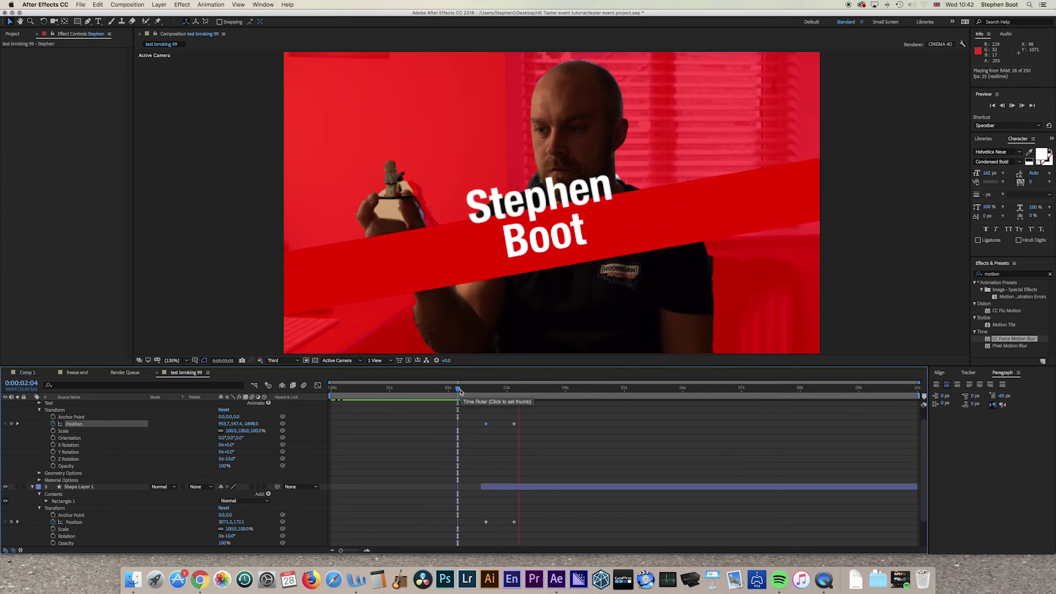
key("space")
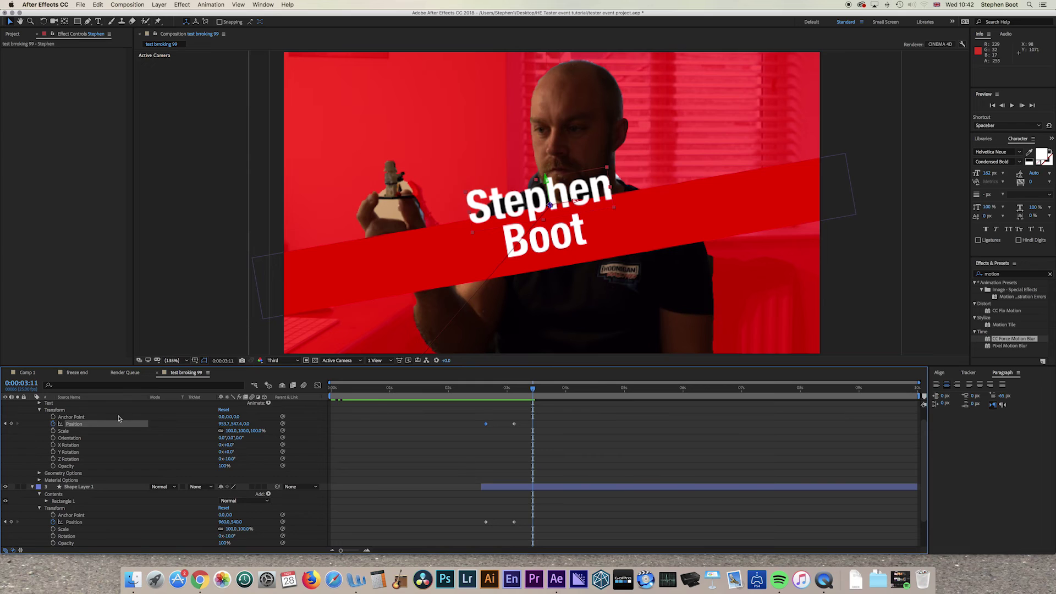
- Collapse the properties of the first-name text layer and Shape Layer 1 in the timeline
scroll(64, 425, "up", 1)
left_click(32, 412)
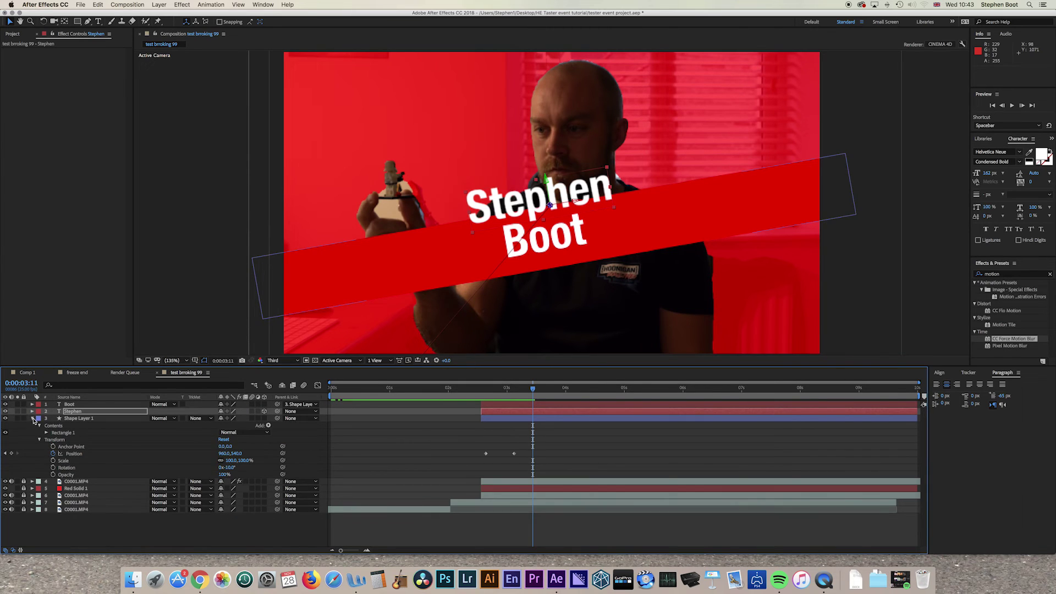
left_click(33, 419)
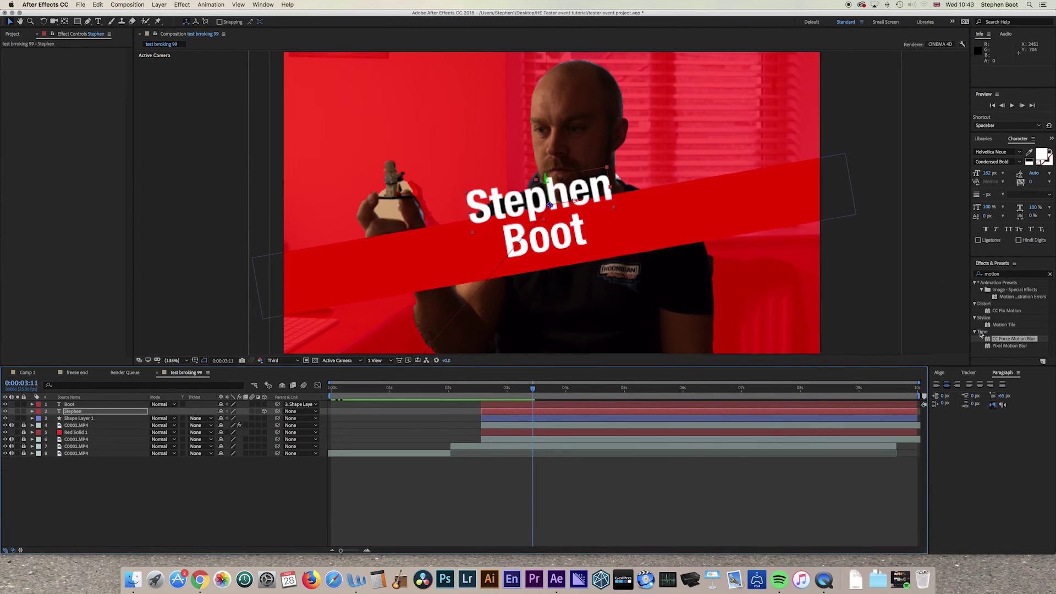
- Find the motion effects and apply CC Force Motion Blur to Shape Layer 1, the first-name layer and the surname layer
left_click(995, 274)
key("BackSpace")
key("BackSpace")
key("BackSpace")
key("BackSpace")
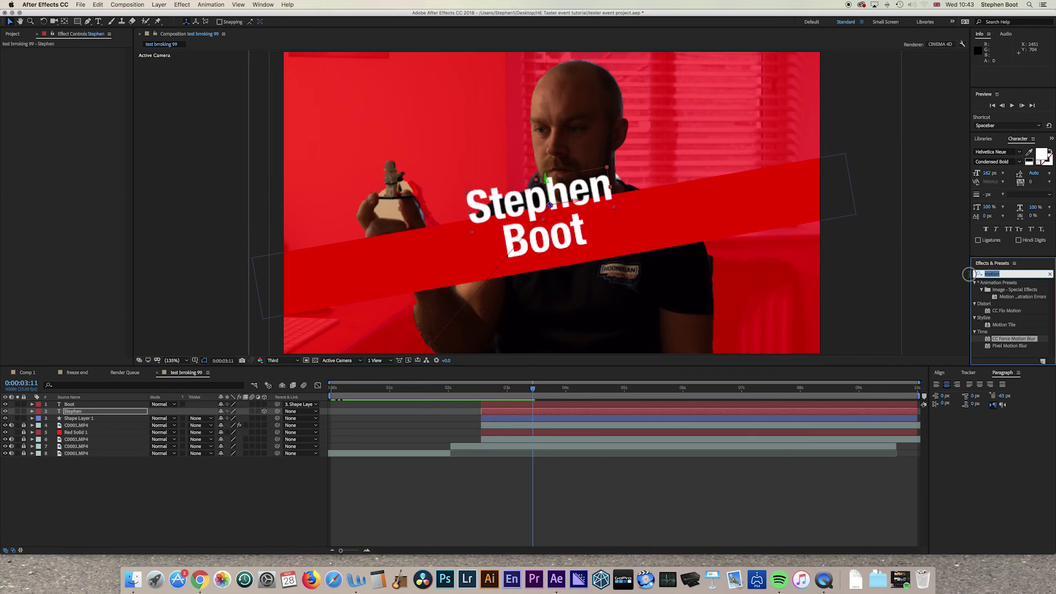
type("tion")
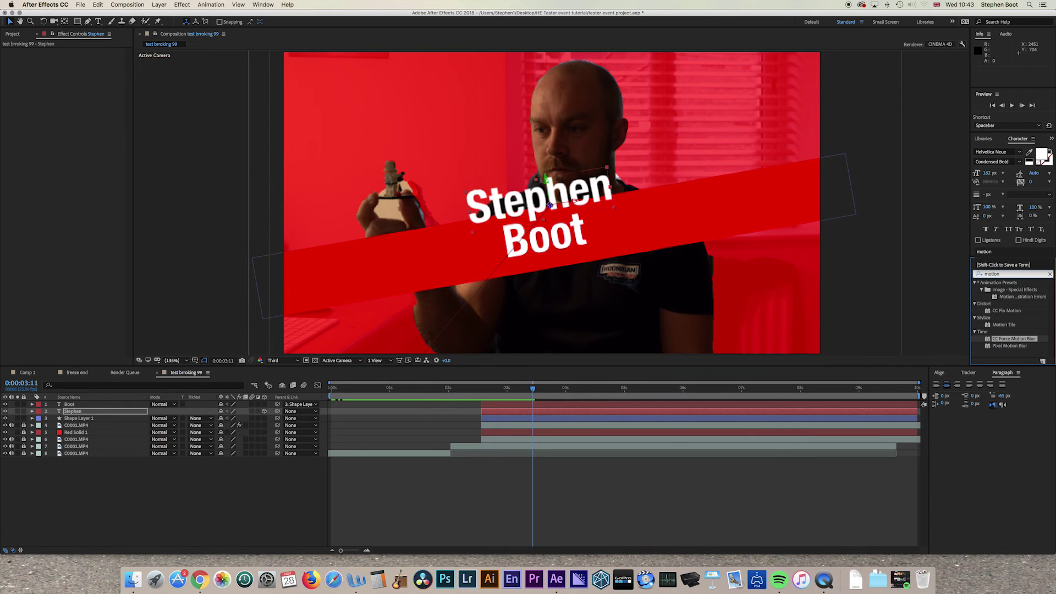
left_click_drag(987, 342, 501, 421)
left_click_drag(1009, 339, 523, 411)
left_click_drag(1020, 337, 441, 394)
- Preview the motion-blurred titles from 0:00:01:16 and from 0:00:01:10, ending with the playhead at 0:00:03:17
left_click(427, 395)
key("space")
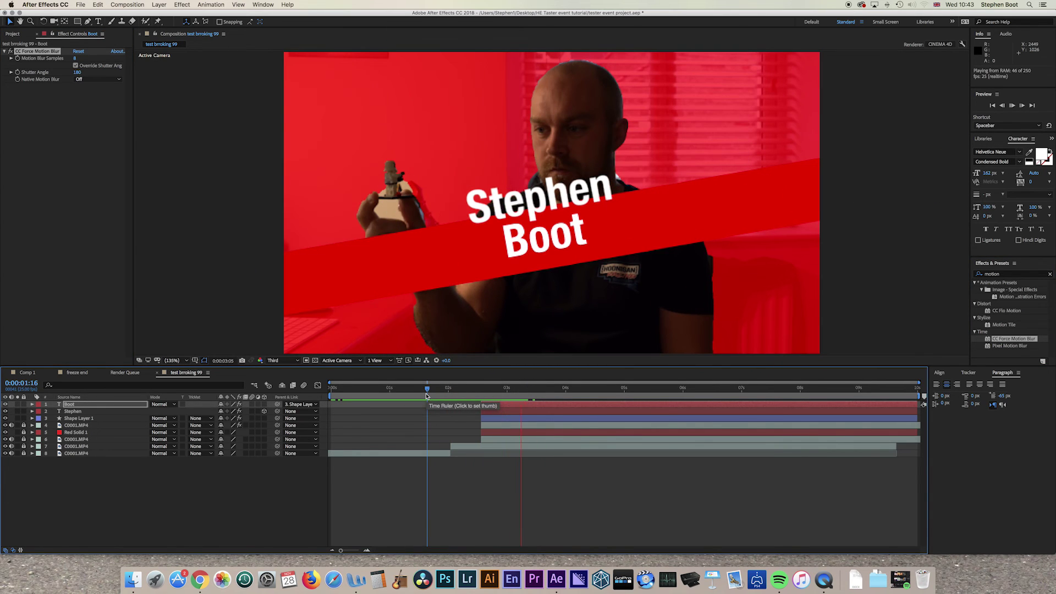
left_click(421, 395)
left_click(413, 394)
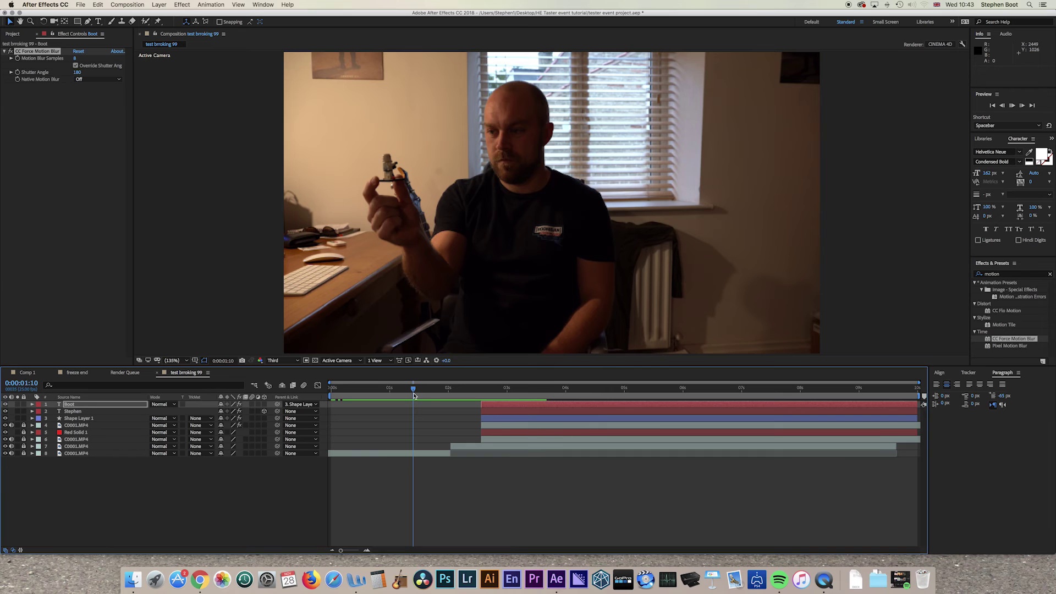
key("space")
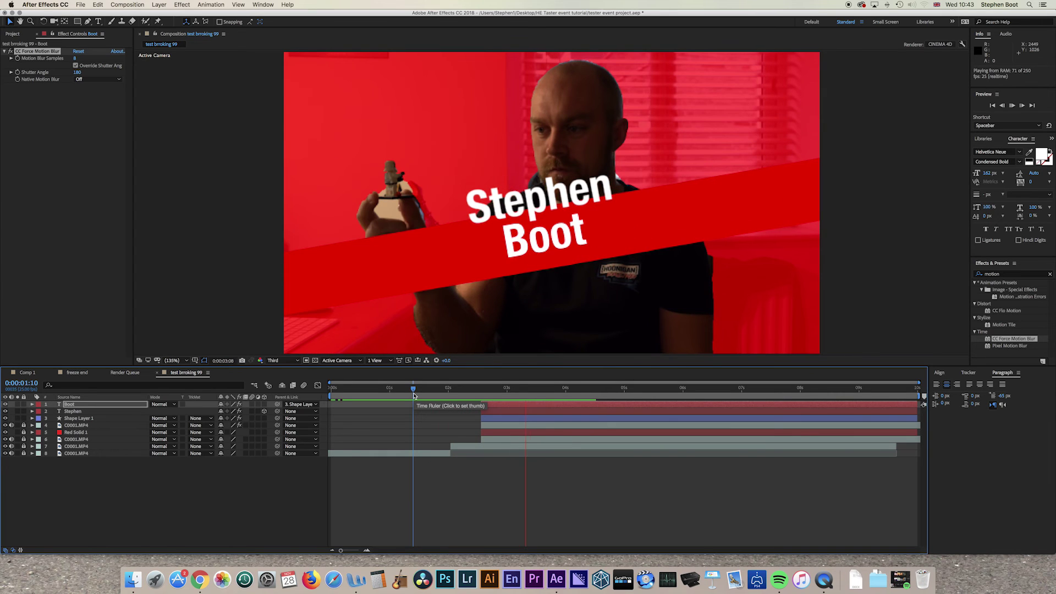
key("space")
left_click_drag(574, 394, 546, 399)
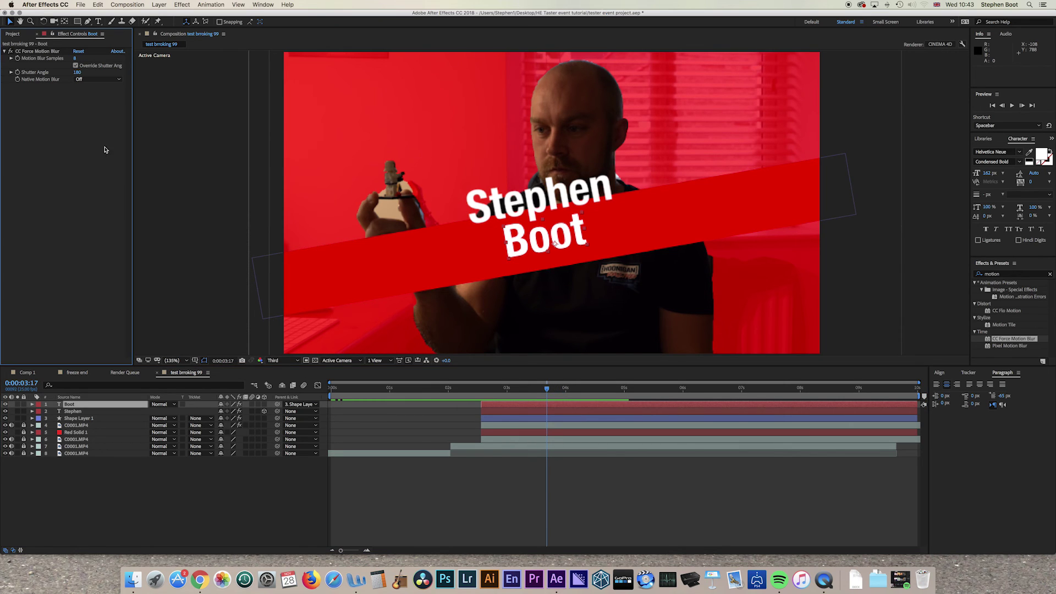
- Create a composition named final with the HDTV 1080 25 preset and a duration of 0:00:10:00
left_click(127, 4)
left_click(141, 15)
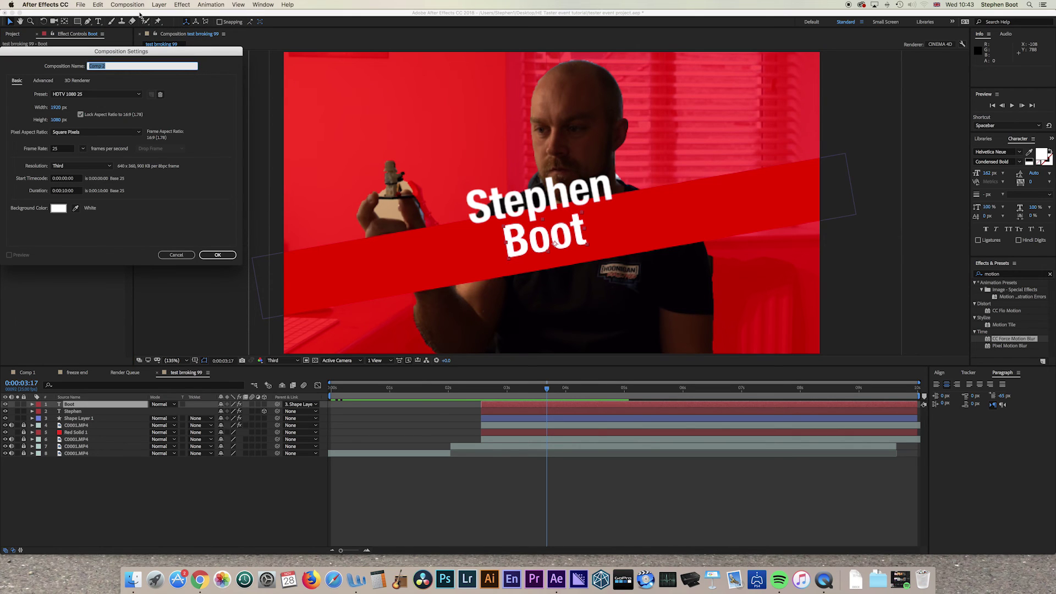
key("Return")
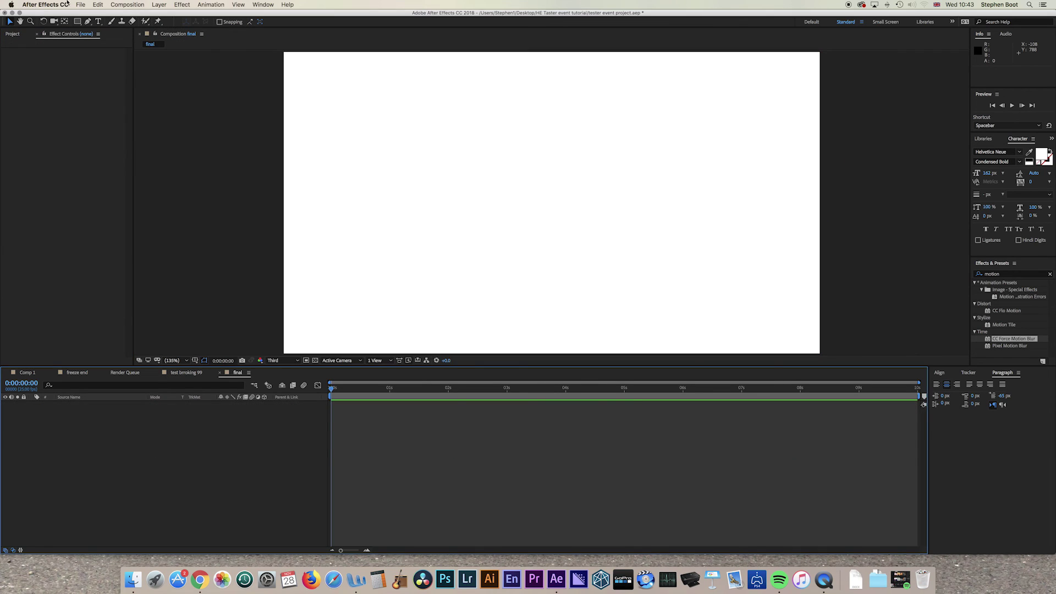
- Nest the composition containing the footage and animated name titles as a layer in the final composition
left_click(11, 35)
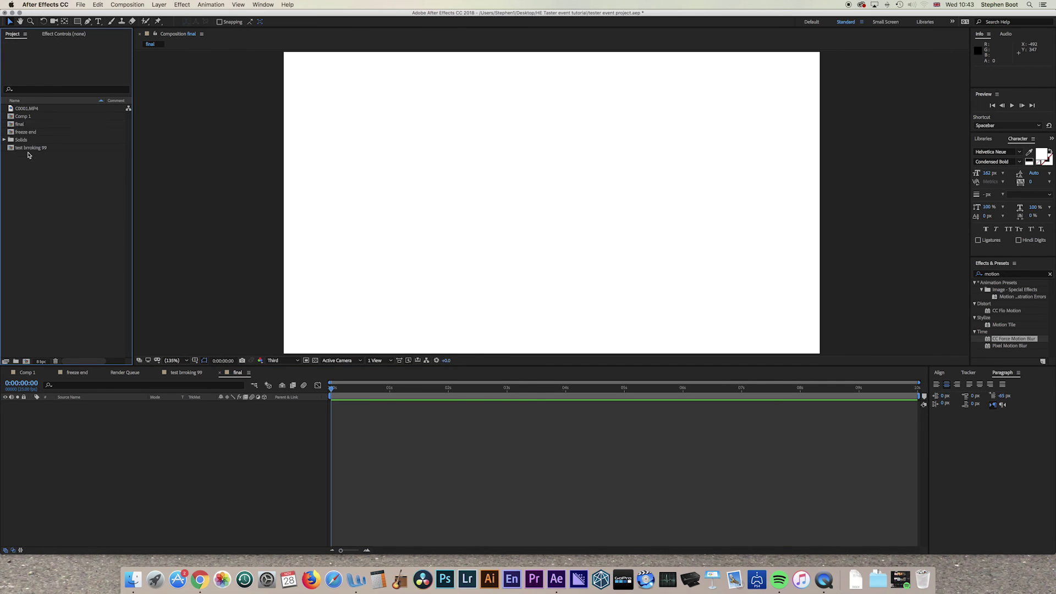
left_click(17, 150)
left_click_drag(16, 150, 87, 413)
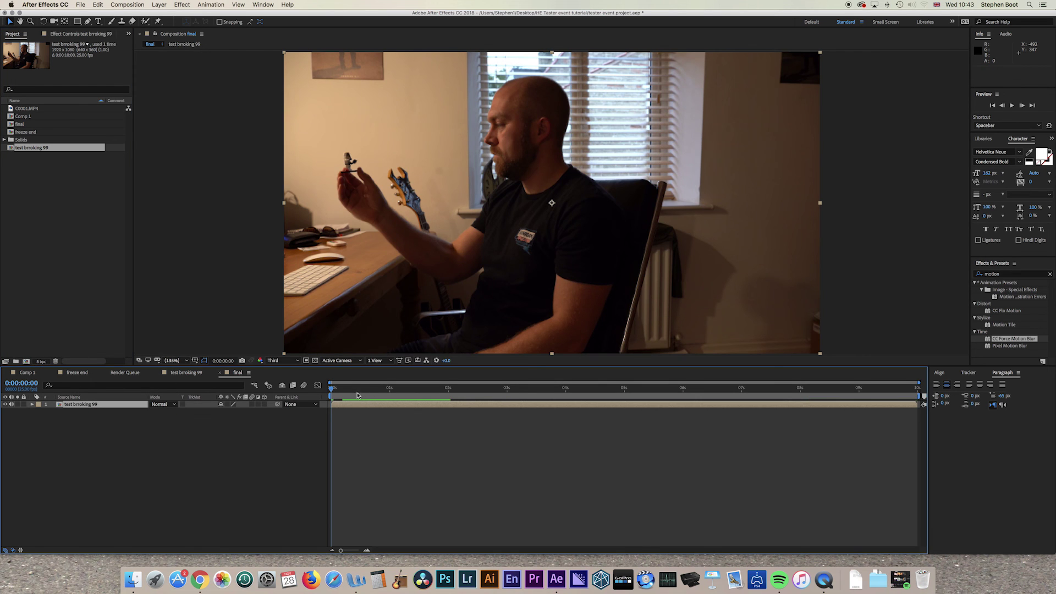
- Split the nested layer at 0:00:03:19 and freeze its second part on that frame
left_click_drag(332, 389, 550, 398)
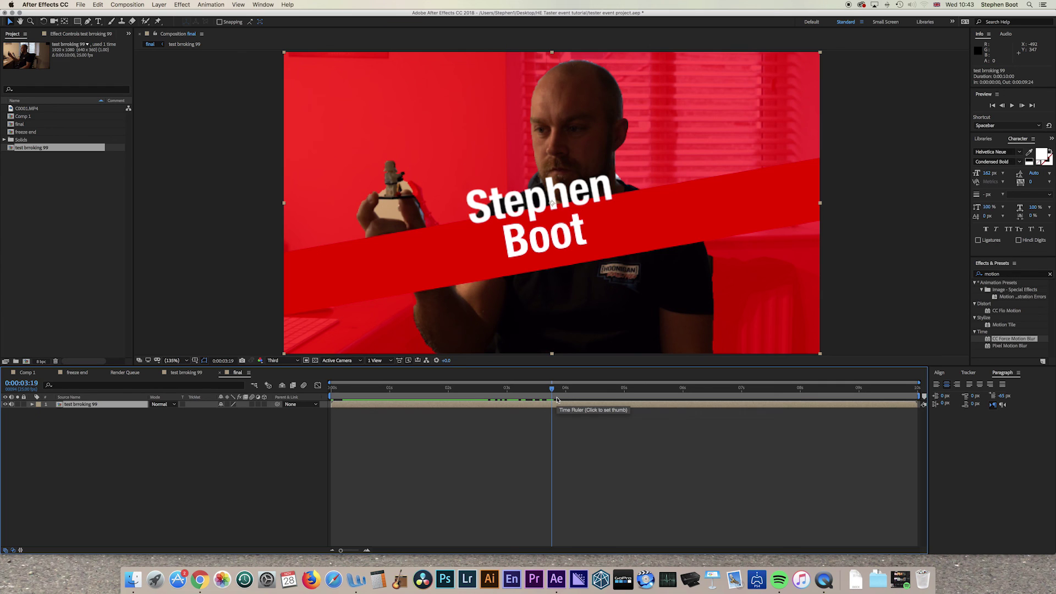
key("super+shift+d")
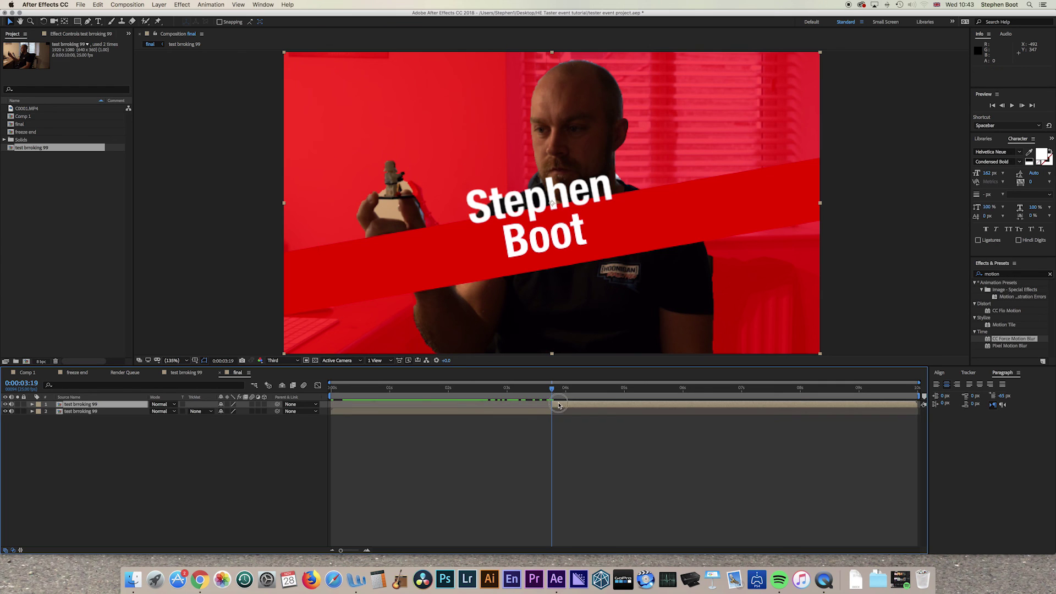
right_click(559, 407)
mouse_move(605, 406)
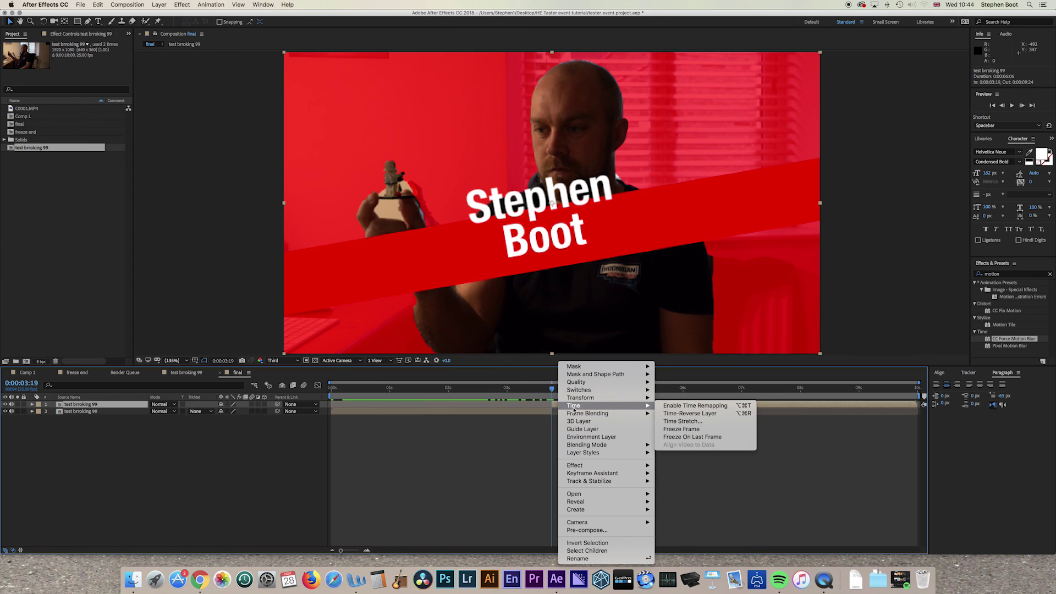
left_click(713, 436)
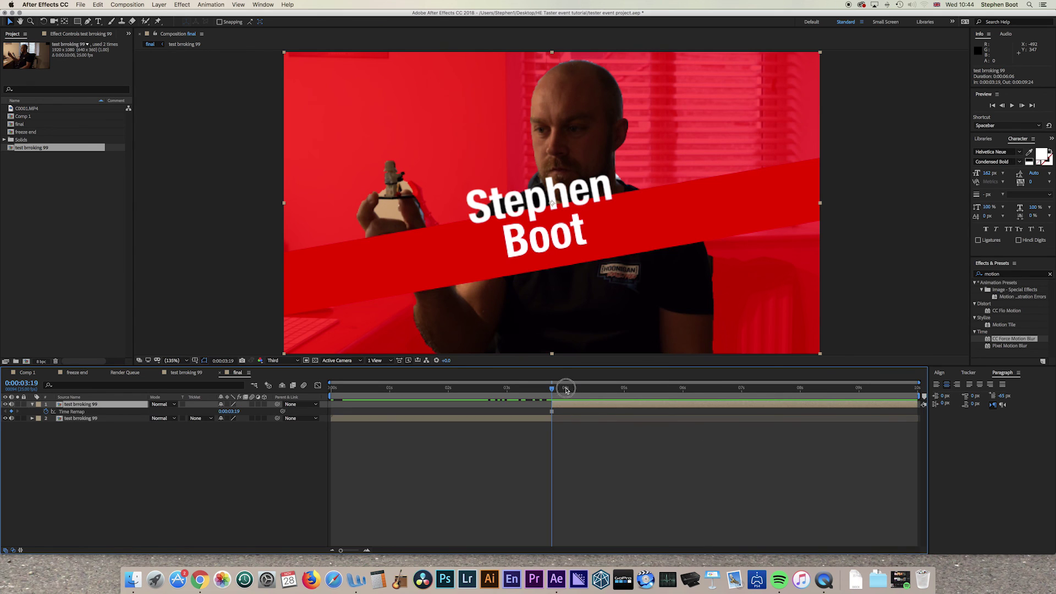
- Play the final composition from 0:00:00:00 to check the transition into the frozen title
left_click_drag(570, 393, 331, 388)
key("space")
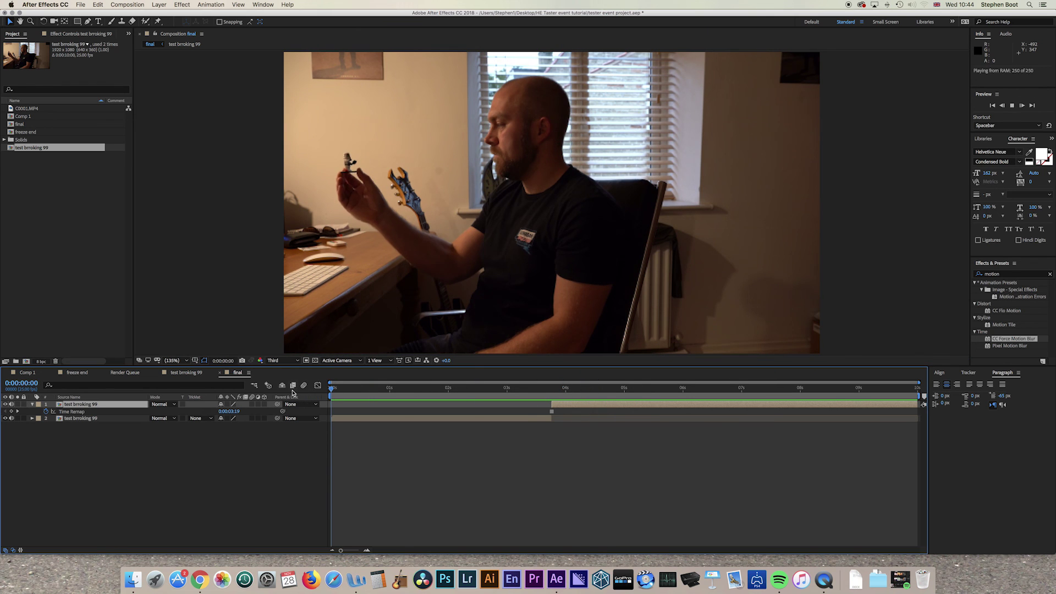